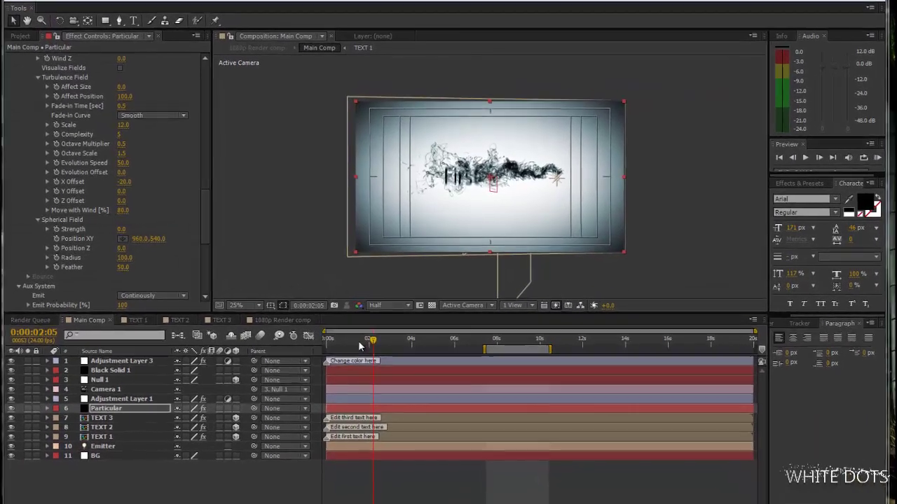
Scrub the Main Comp timeline between about 1 and 3 seconds to preview the smoke reveal.
left_click(376, 327)
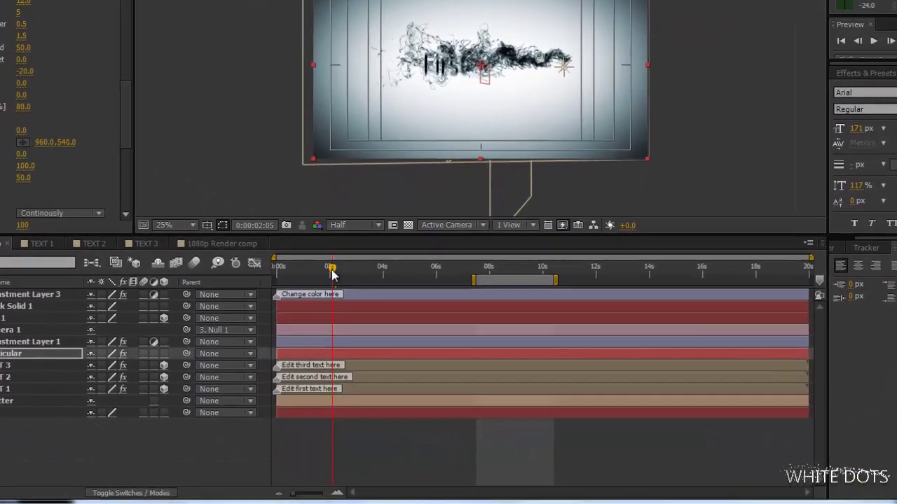
left_click_drag(368, 344, 390, 350)
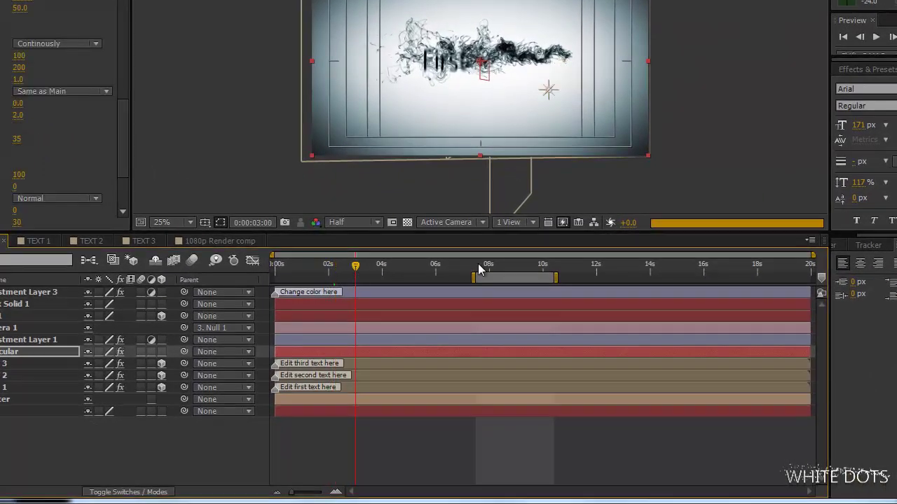
left_click(304, 268)
mouse_move(305, 268)
left_mouse_down()
mouse_move(296, 268)
mouse_move(320, 272)
left_mouse_up()
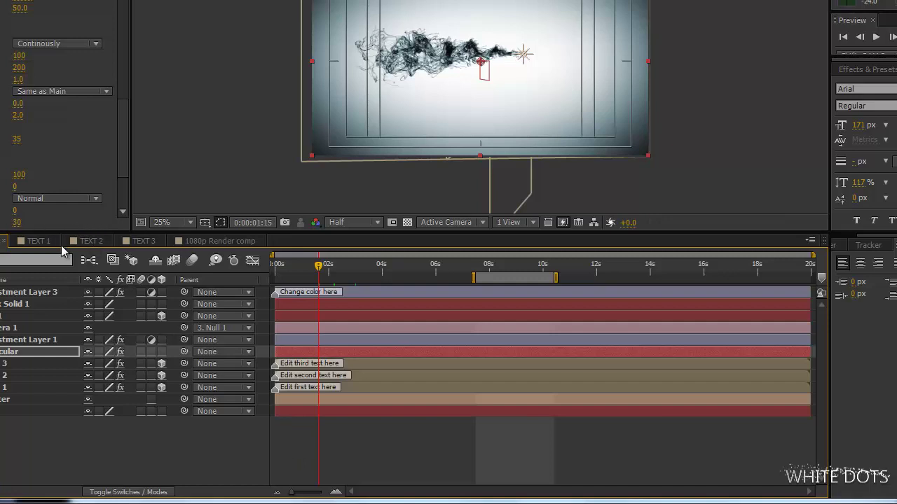
left_click_drag(299, 267, 311, 266)
Switch to the TEXT 1 composition and scrub through the First Text blur-in animation.
left_click(50, 242)
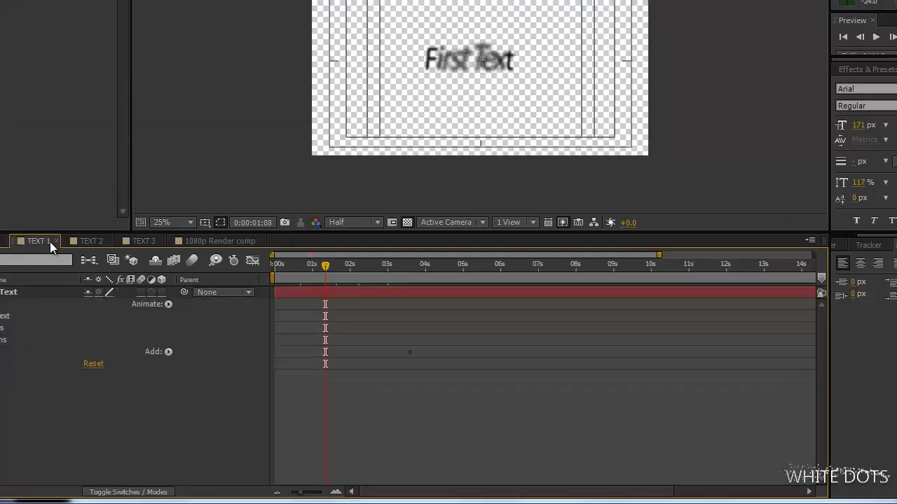
left_click_drag(325, 266, 349, 266)
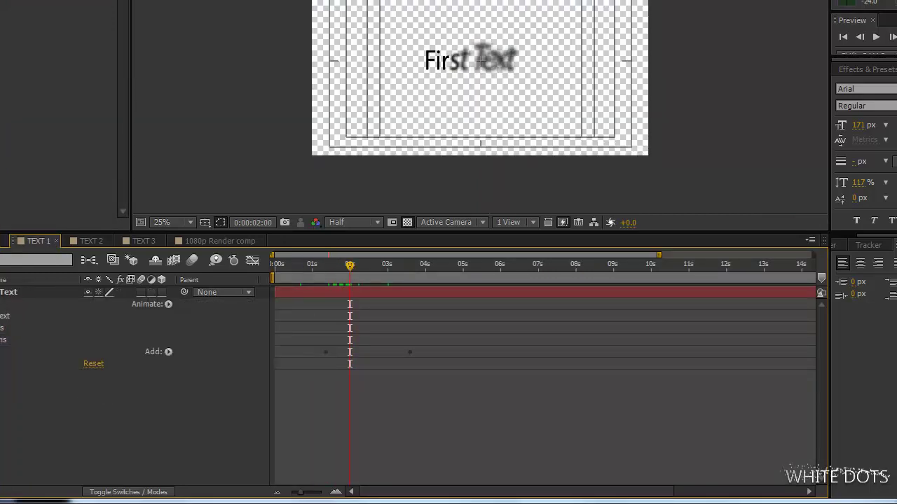
mouse_move(354, 272)
left_mouse_down()
mouse_move(407, 273)
mouse_move(360, 279)
left_mouse_up()
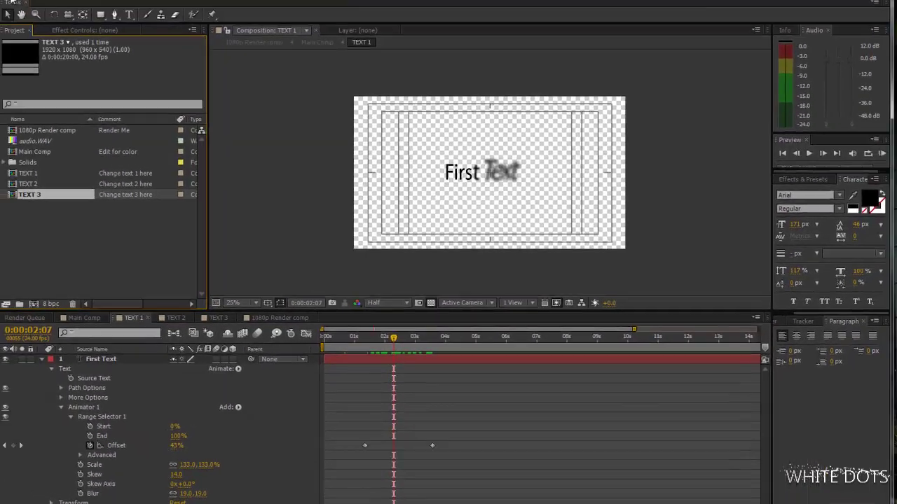
Start a new project without saving changes to the old one.
left_click(11, 6)
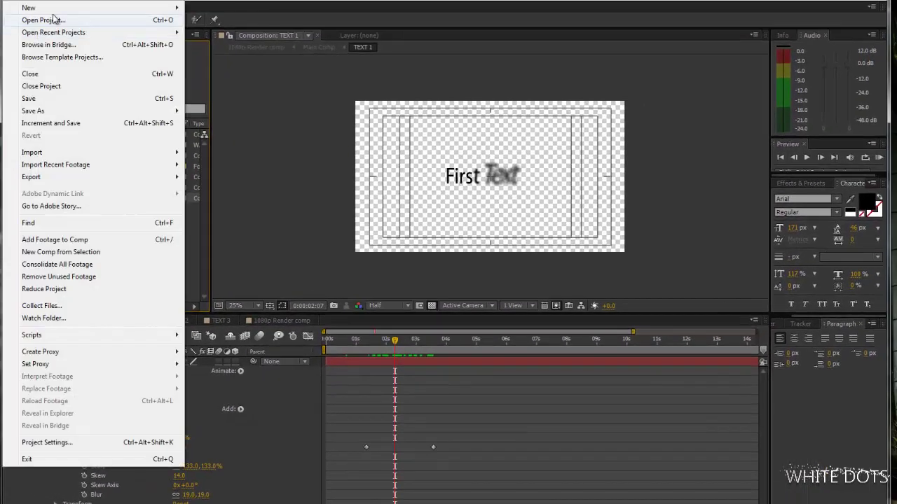
mouse_move(147, 8)
left_click(231, 7)
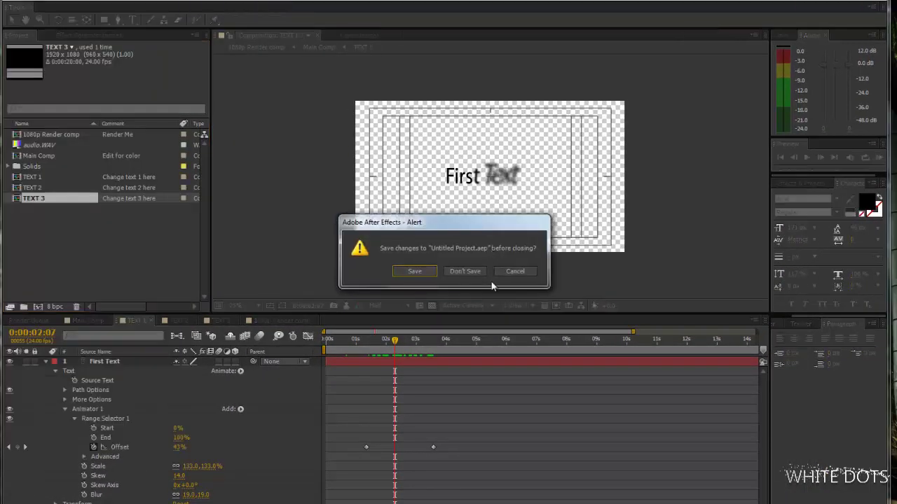
left_click(475, 272)
Create a new composition, Comp 1, with the default 1920×1080, 29.97 fps settings.
left_click(72, 2)
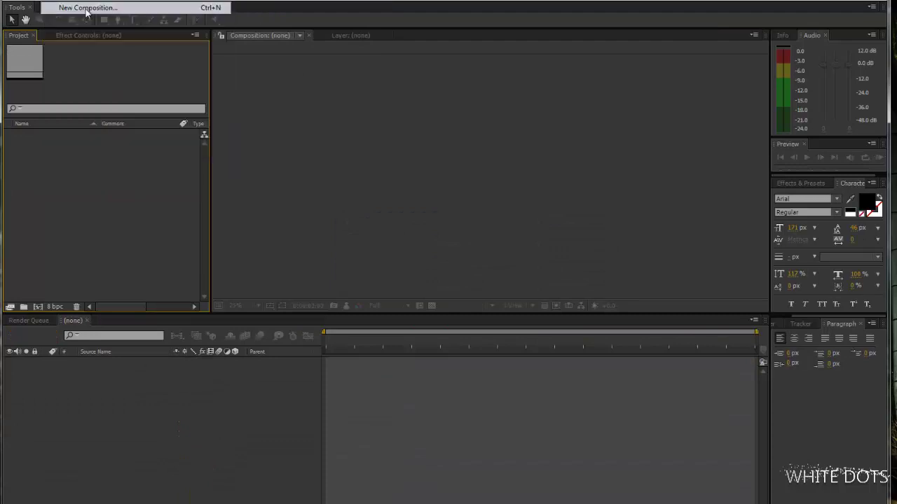
left_click(77, 6)
left_click(338, 262)
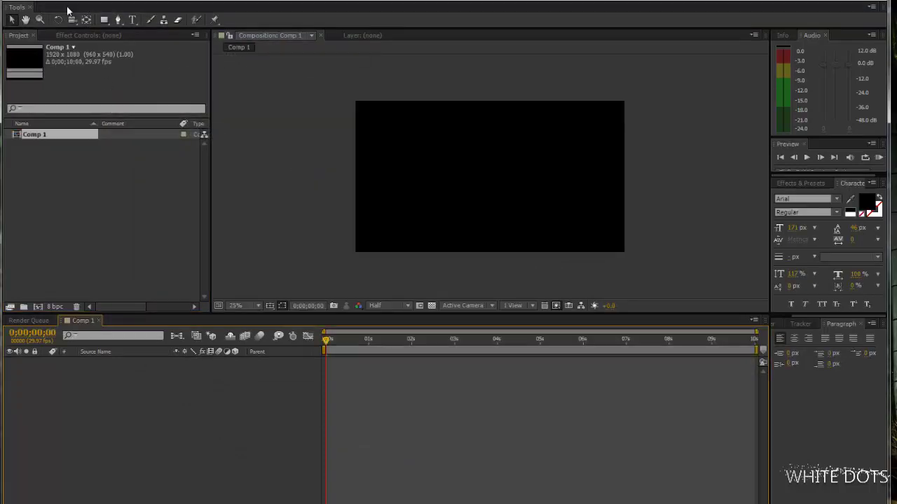
Add a full-frame black solid layer, Black Solid 1, to Comp 1.
left_click(97, 3)
mouse_move(210, 7)
left_click(334, 22)
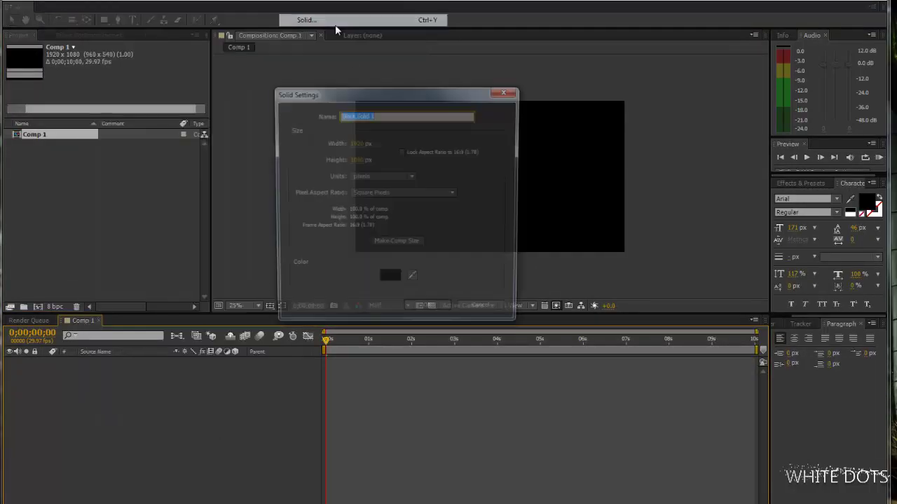
left_click(394, 275)
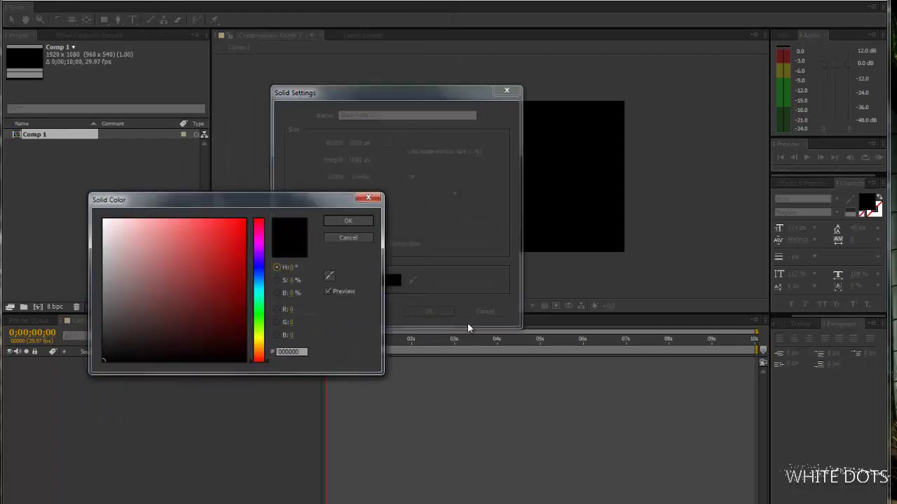
key("Return")
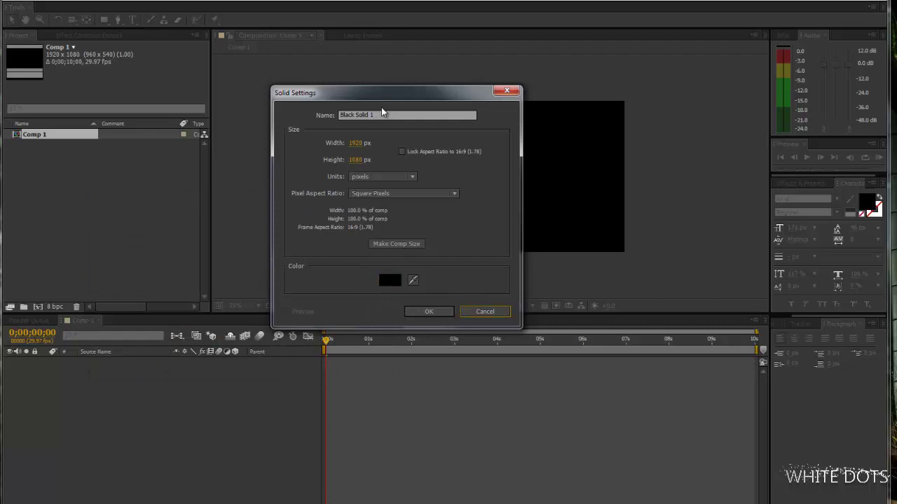
left_click(428, 312)
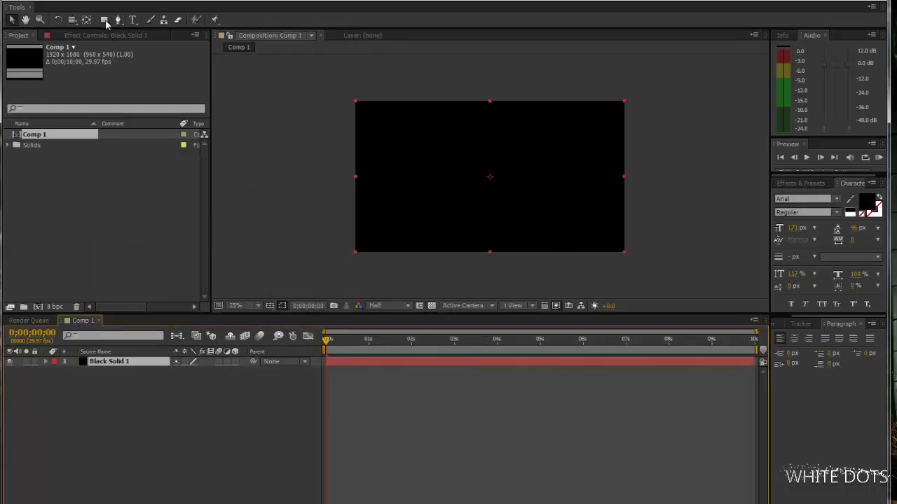
Apply the Trapcode Particular effect to Black Solid 1.
left_click(125, 2)
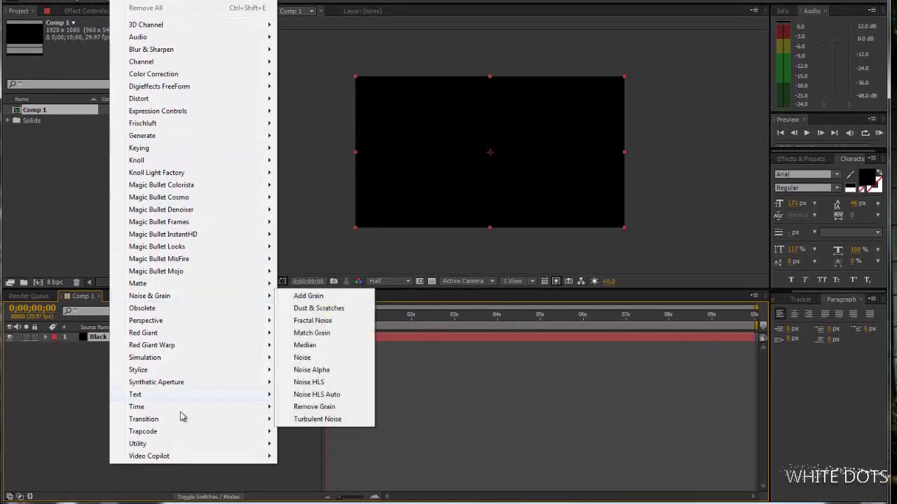
mouse_move(193, 435)
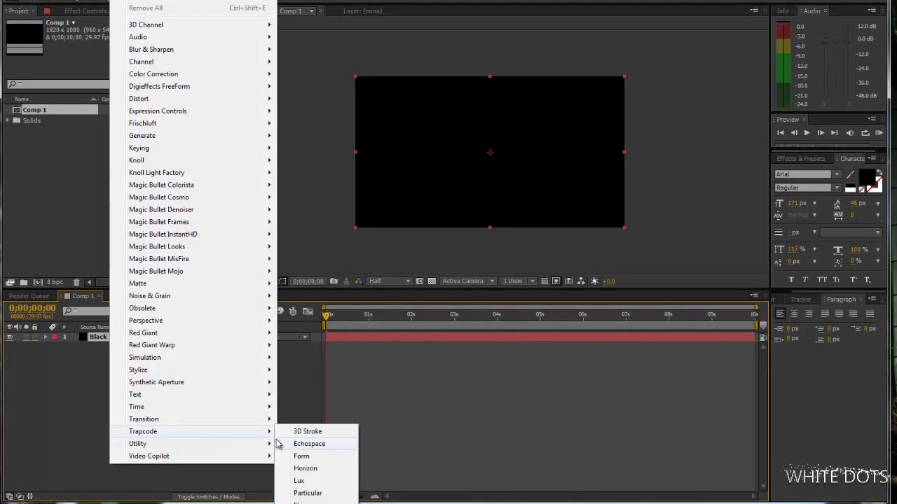
left_click(307, 493)
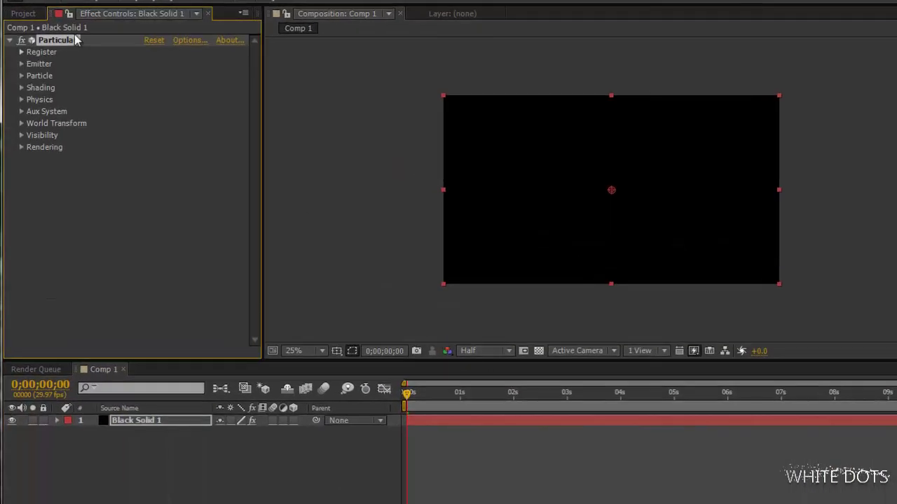
Keyframe Particular's emitter Position XY with X set to 0 at 0 seconds.
left_click(22, 64)
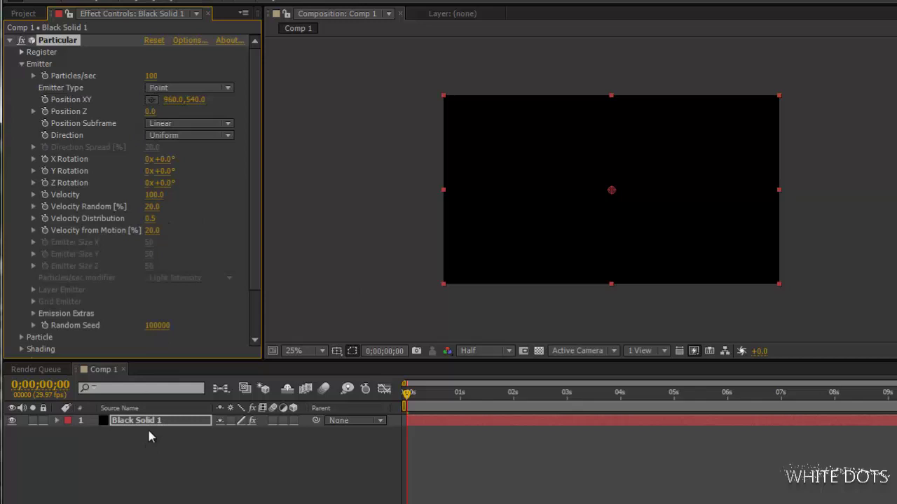
left_click(45, 101)
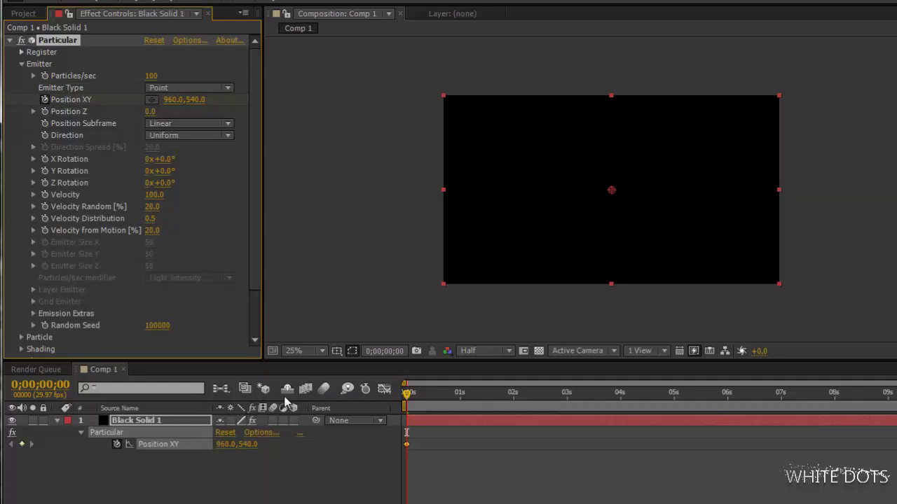
left_click(226, 444)
type("0")
left_click(332, 498)
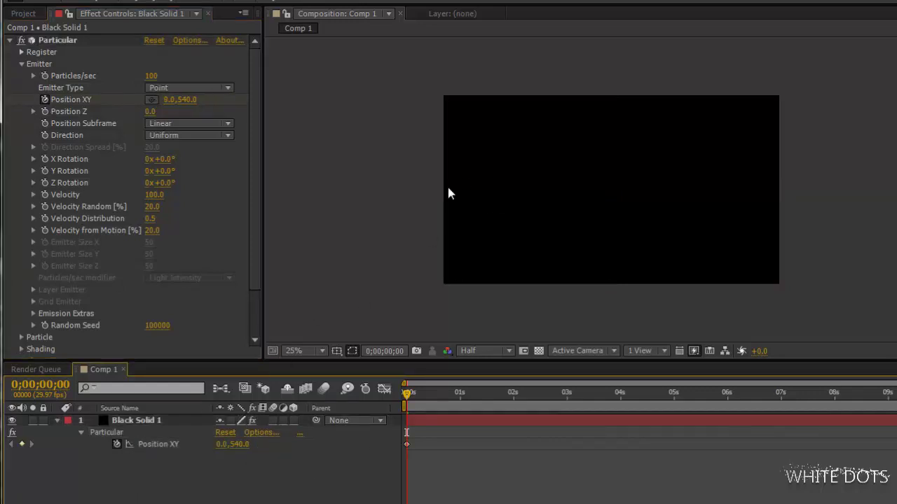
At 1 second, drag emitter X to about 1912 so it sweeps to the right edge.
left_click(161, 420)
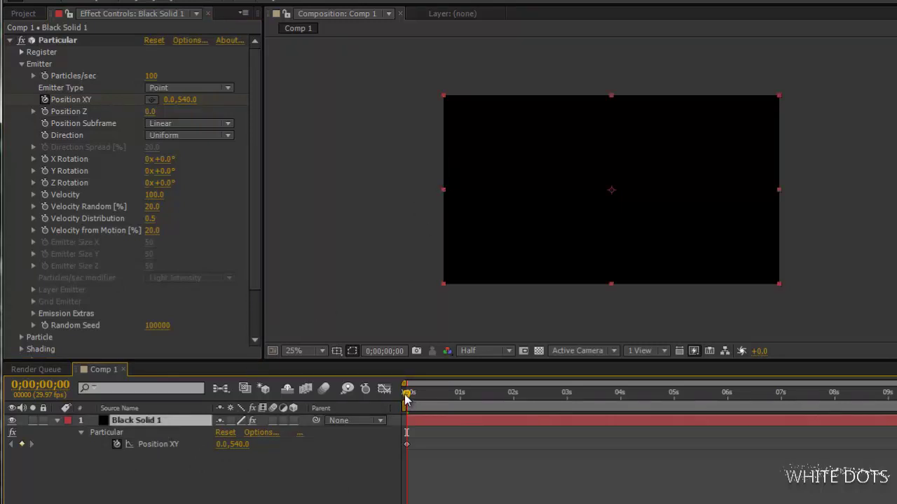
left_click_drag(406, 397, 460, 396)
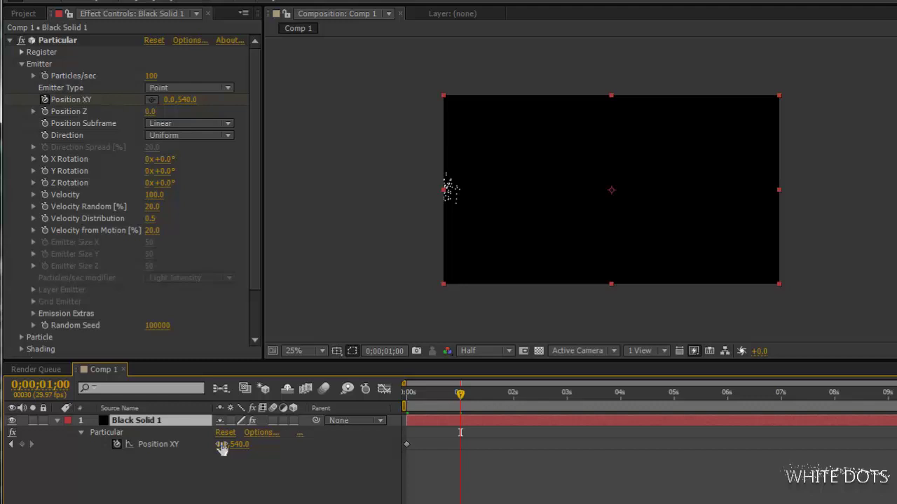
left_click_drag(221, 449, 422, 459)
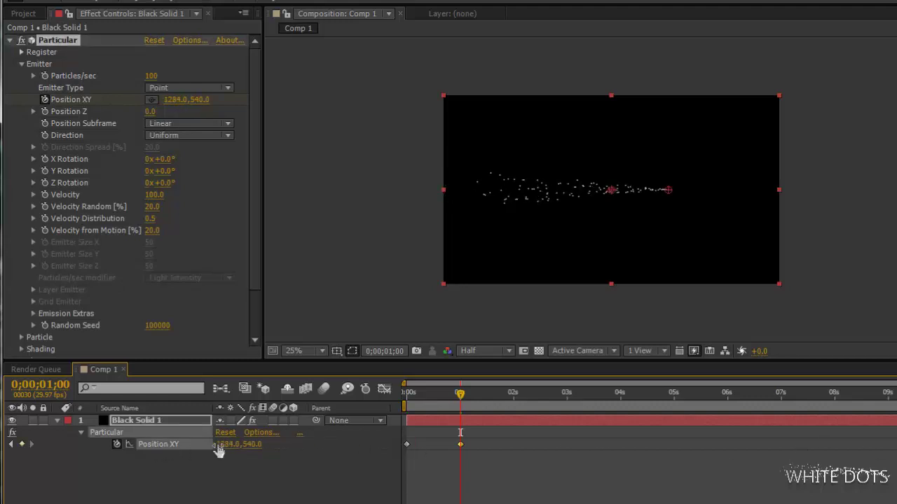
left_click_drag(219, 451, 680, 446)
left_click_drag(451, 393, 422, 394)
Make the Aux System emit continuously, with shorter life and the main particle colour.
scroll(242, 210, "down", 3)
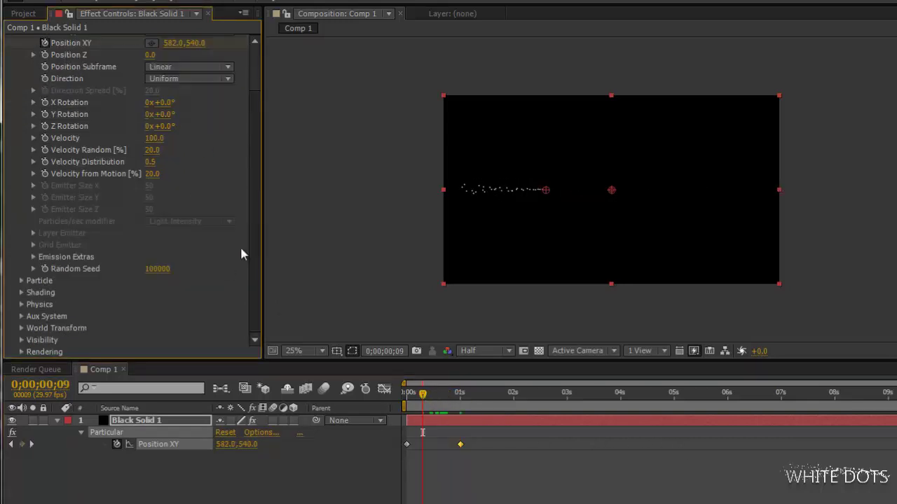
left_click(21, 316)
left_click(188, 138)
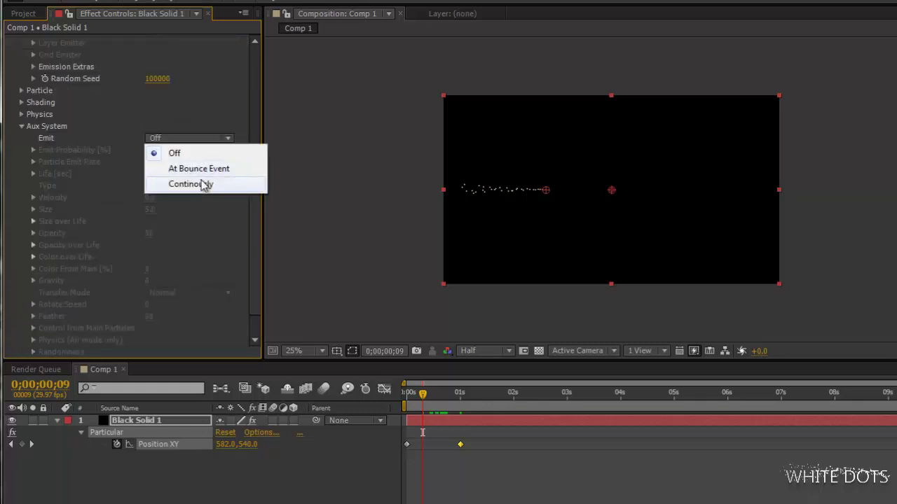
left_click(201, 184)
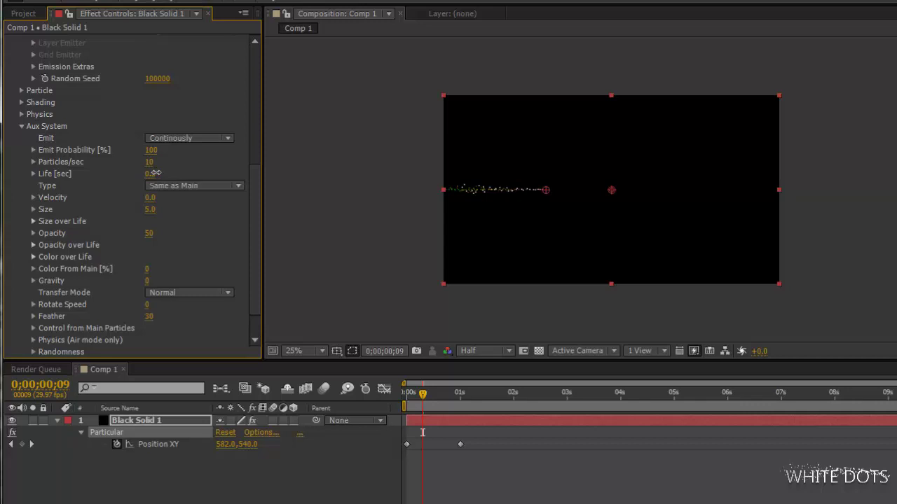
mouse_move(162, 173)
left_mouse_down()
mouse_move(151, 175)
mouse_move(175, 165)
left_mouse_up()
left_click_drag(141, 274, 494, 268)
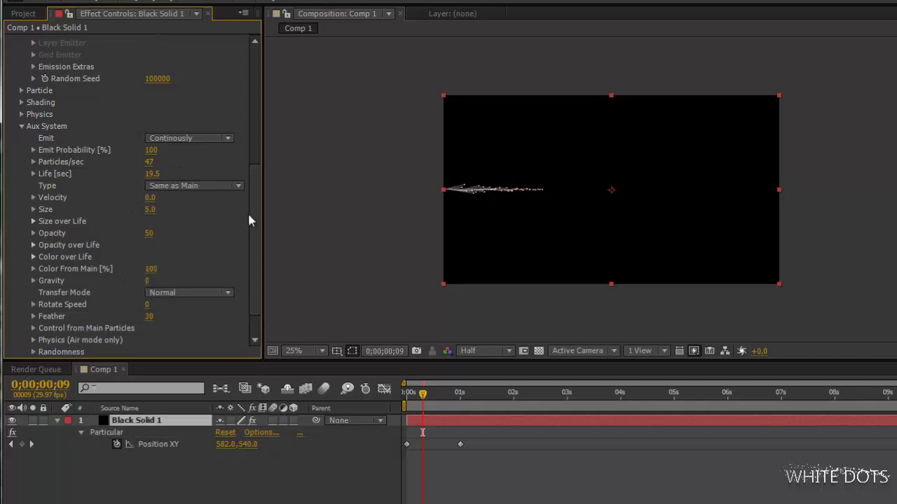
left_click_drag(250, 220, 253, 184)
Set main particle Size to 6 and Aux System Size to 21, then preview the trail.
left_click(23, 188)
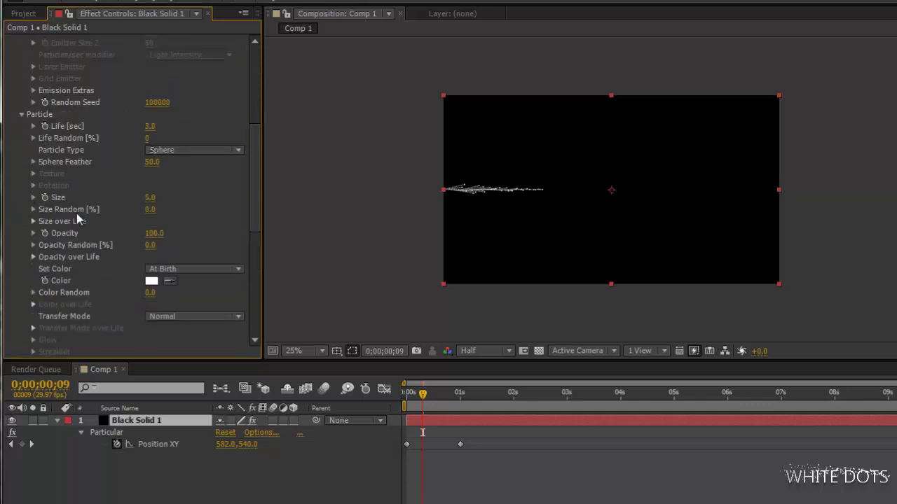
left_click_drag(150, 197, 5, 191)
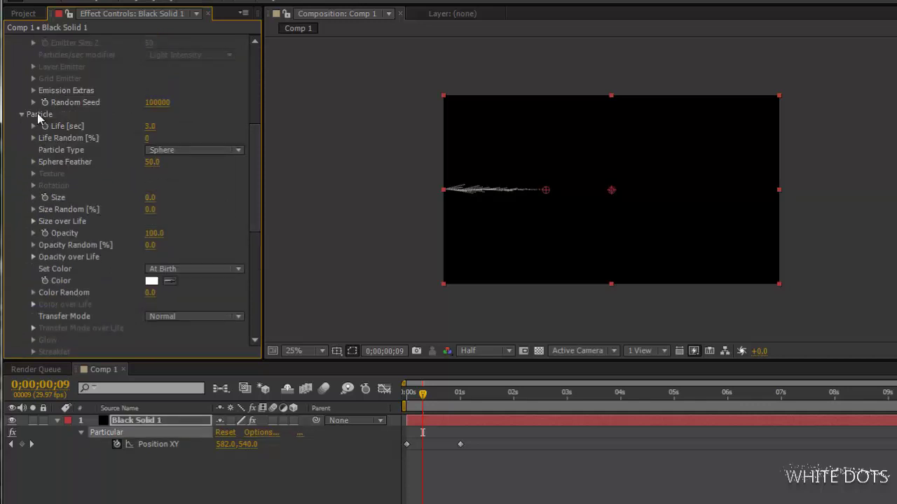
left_click(22, 117)
left_click_drag(254, 206, 254, 222)
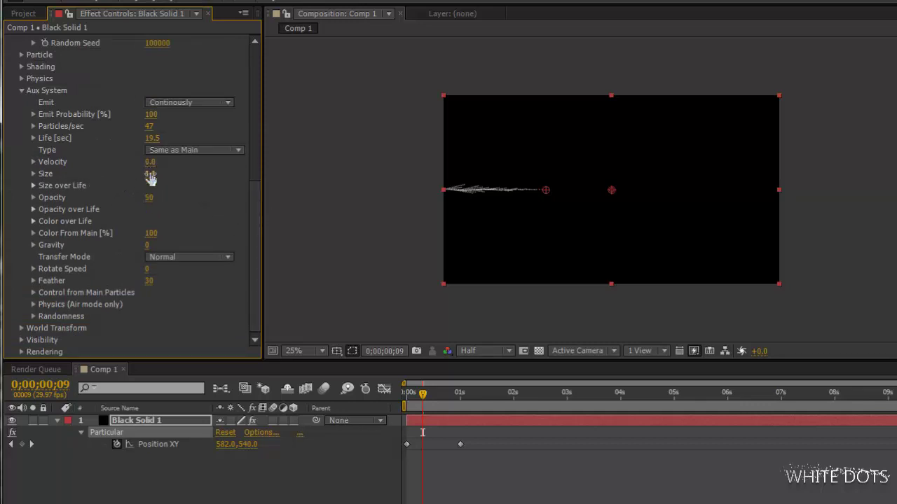
left_click_drag(150, 174, 168, 173)
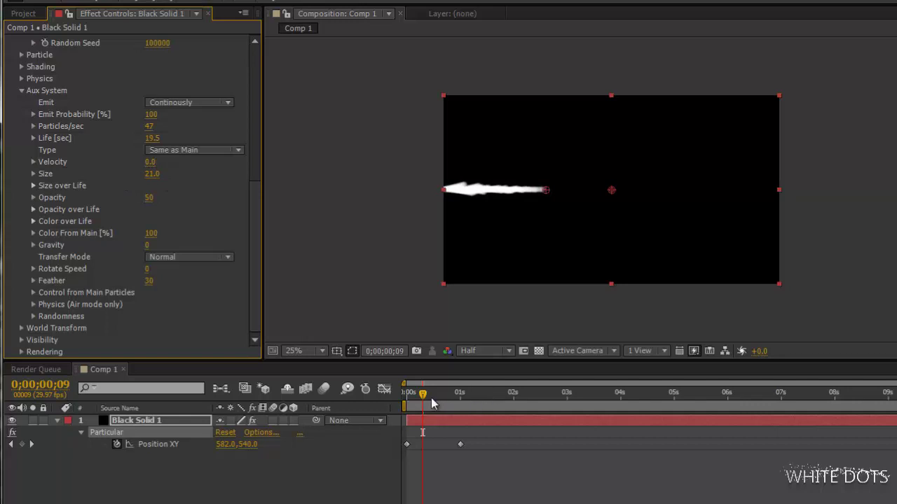
left_click_drag(432, 403, 473, 402)
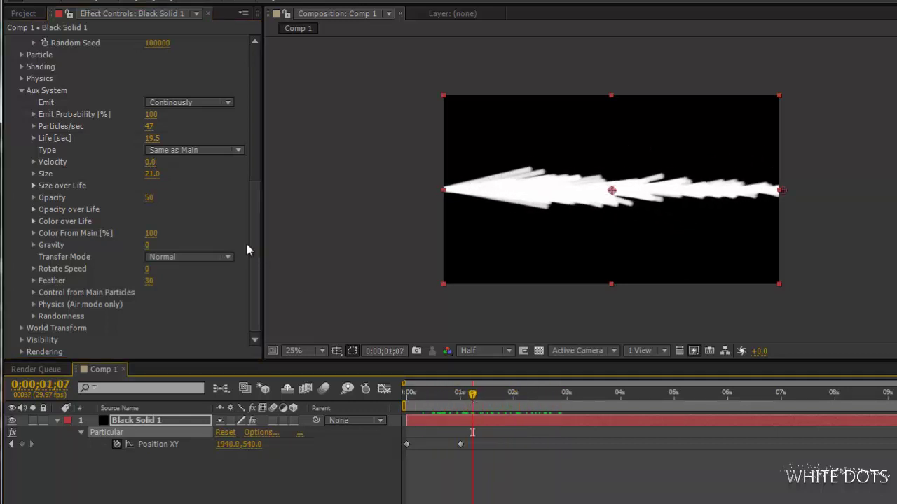
Raise Particular's emitter Velocity to 230.
left_click_drag(255, 203, 260, 42)
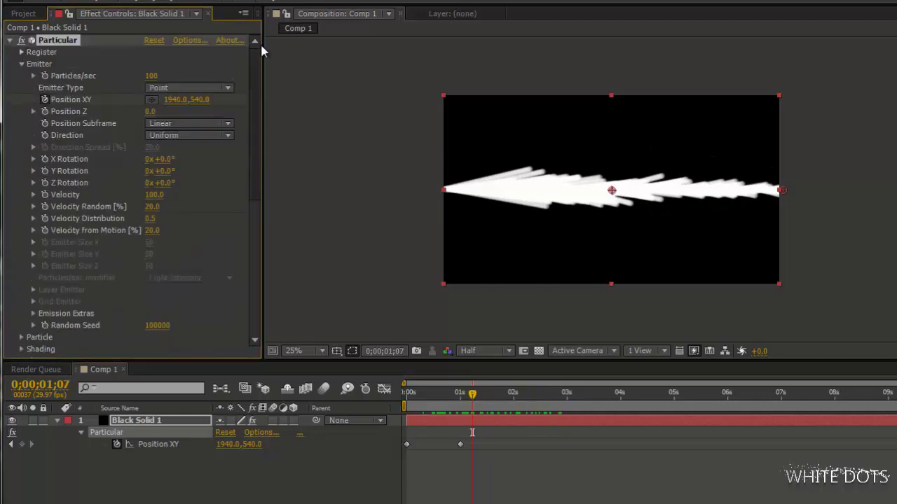
left_click_drag(152, 194, 162, 197)
scroll(256, 105, "down", 1)
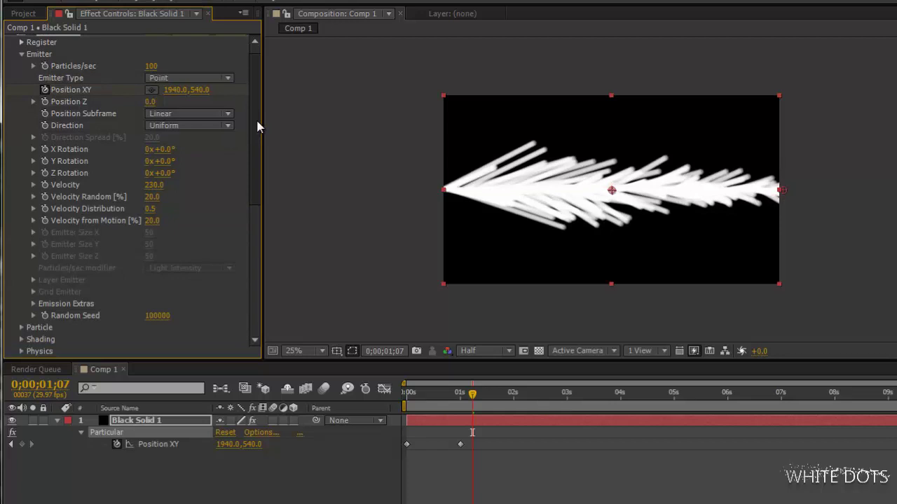
scroll(256, 124, "up", 1)
left_click_drag(156, 75, 159, 75)
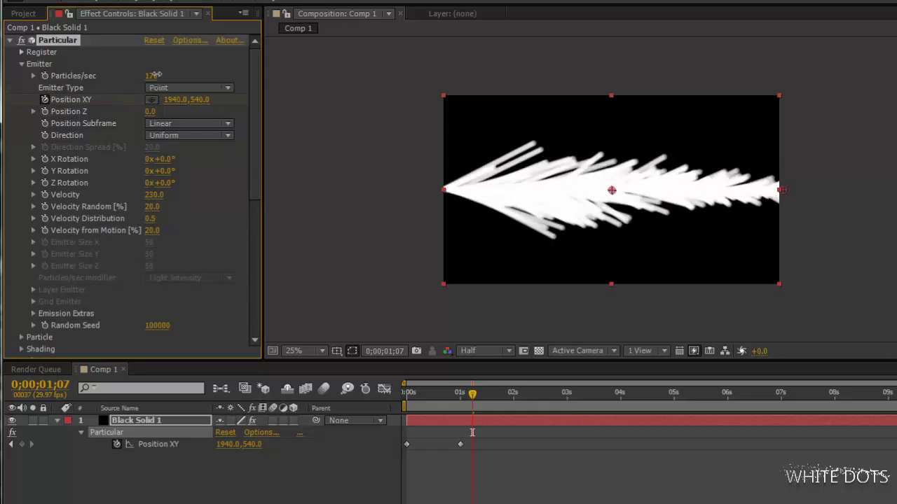
left_click_drag(252, 129, 250, 288)
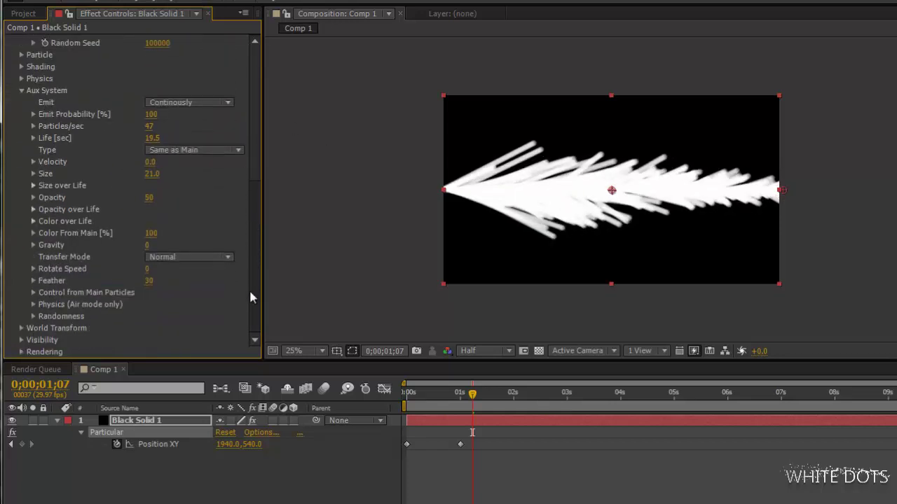
Draw a rising Aux Size over Life curve, set Aux Life to 6, and raise aux Particles/sec.
left_click(33, 186)
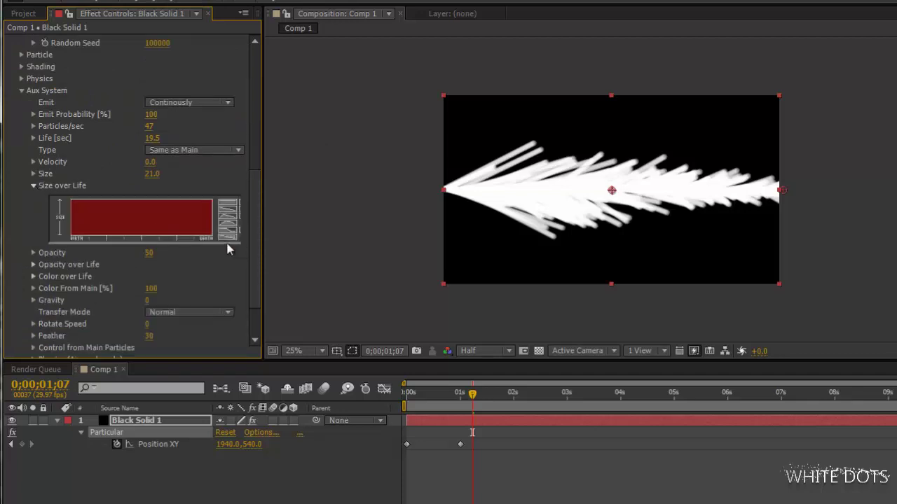
mouse_move(69, 235)
left_mouse_down()
mouse_move(87, 207)
mouse_move(134, 171)
left_mouse_up()
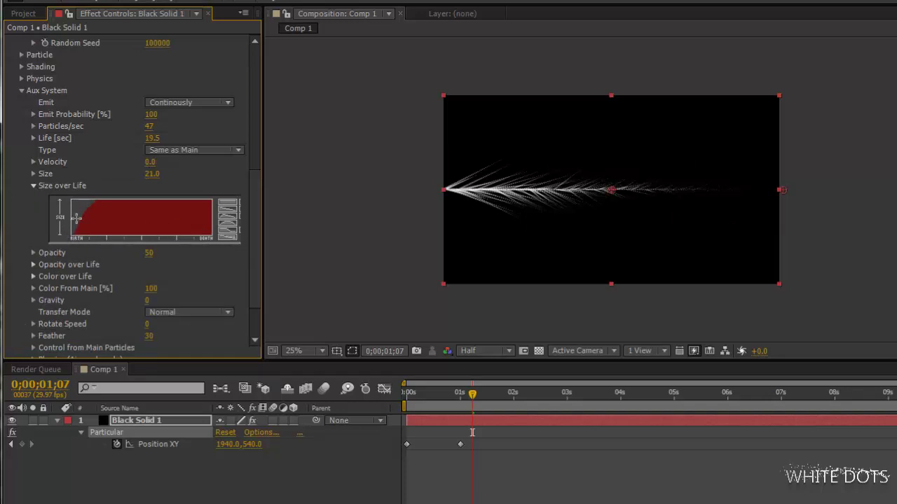
mouse_move(77, 218)
left_mouse_down()
mouse_move(94, 180)
mouse_move(114, 164)
left_mouse_up()
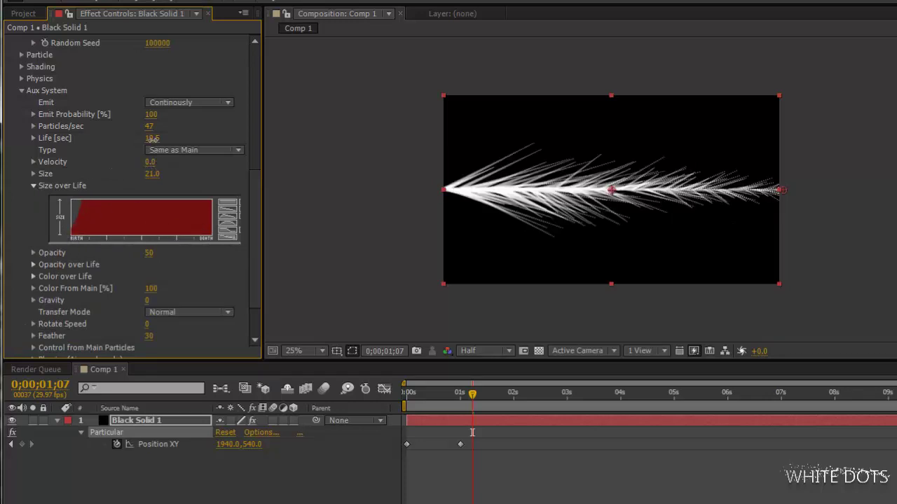
left_click_drag(151, 138, 142, 140)
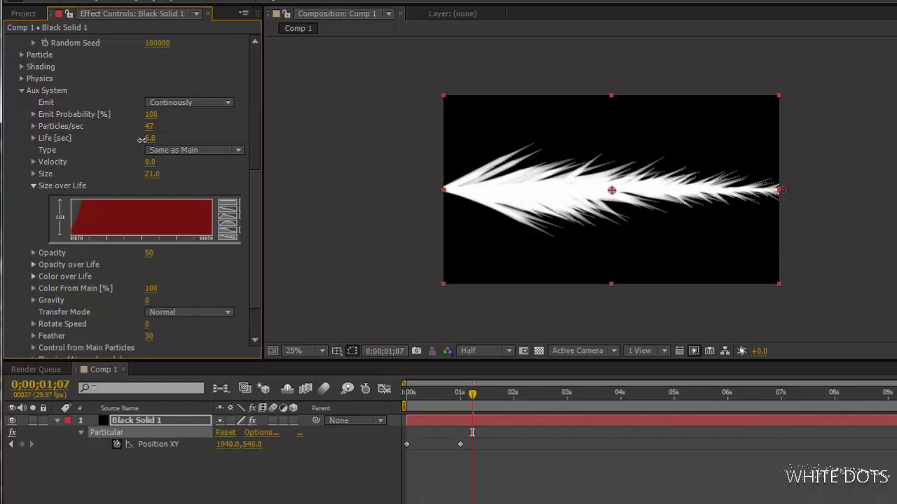
mouse_move(471, 407)
left_mouse_down()
mouse_move(499, 393)
mouse_move(623, 404)
mouse_move(510, 405)
left_mouse_up()
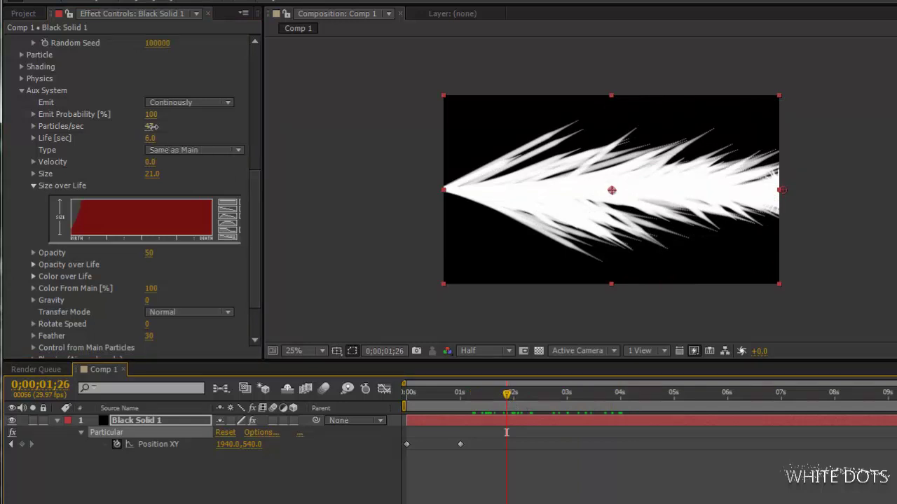
mouse_move(149, 127)
left_mouse_down()
mouse_move(204, 123)
mouse_move(170, 123)
left_mouse_up()
Set emitter Particles/sec to 410 and scrub through the denser trail.
scroll(253, 101, "up", 10)
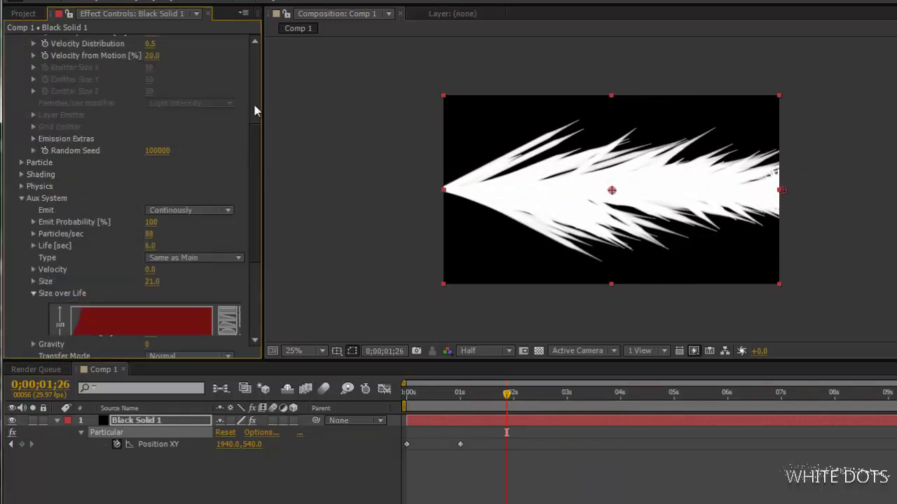
left_click_drag(161, 74, 176, 75)
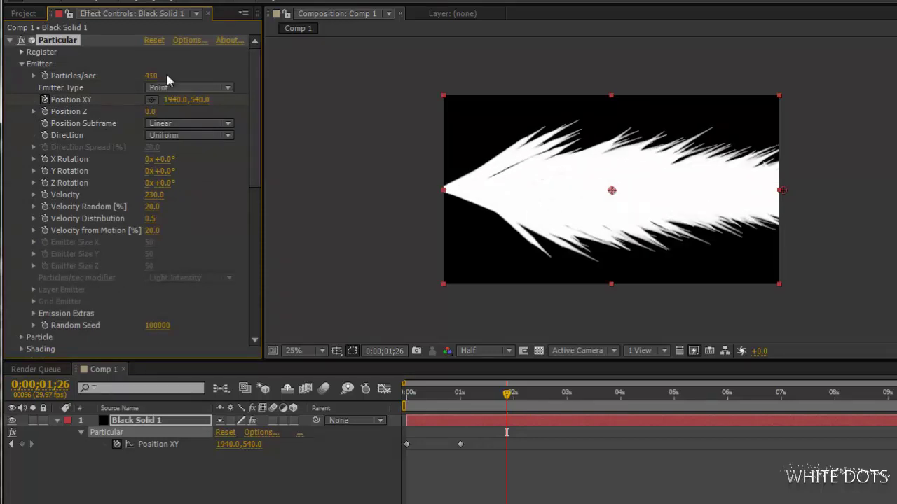
left_click_drag(433, 400, 536, 404)
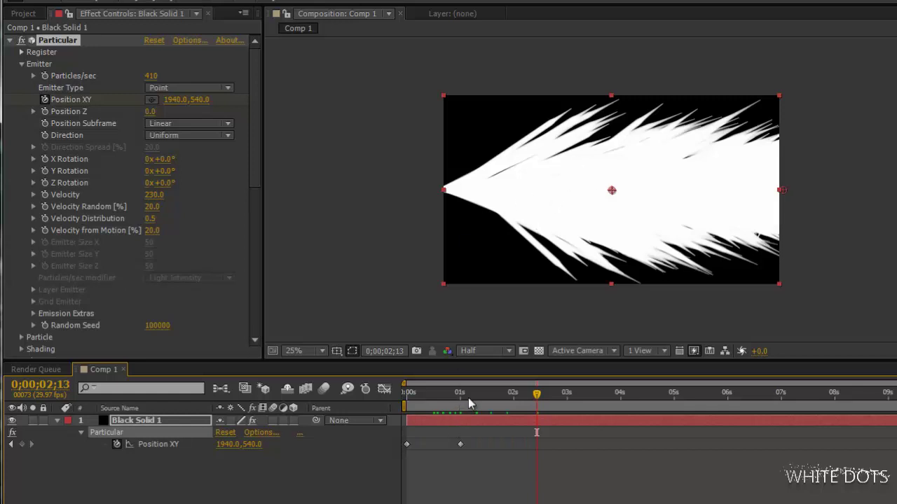
left_click_drag(468, 403, 499, 403)
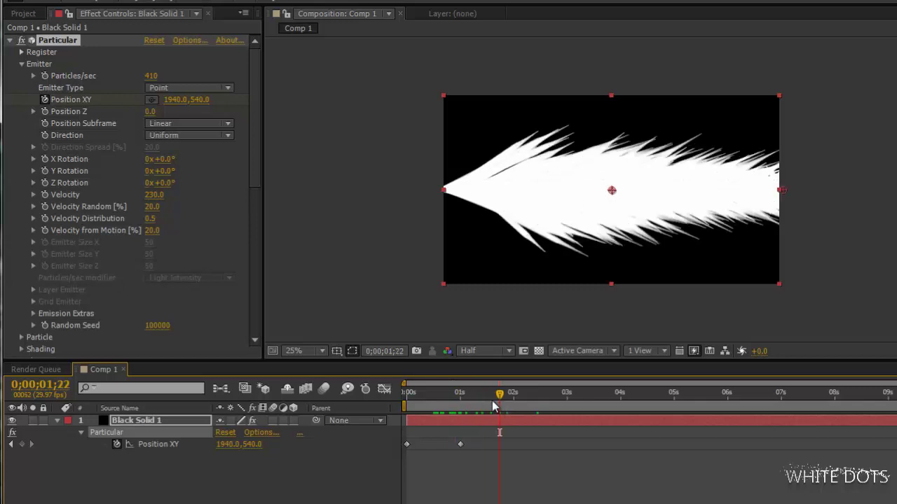
Rename Comp 1 to Text Reveal in the Project panel.
left_click(27, 13)
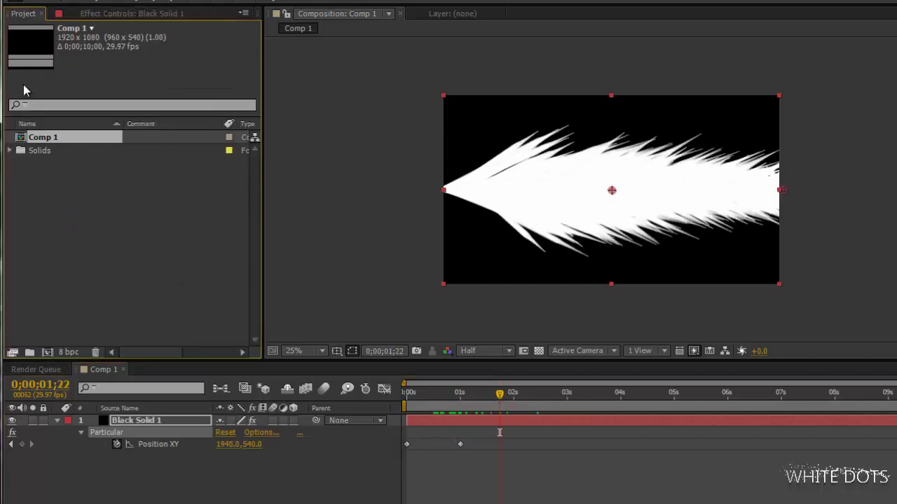
right_click(51, 137)
left_click(97, 280)
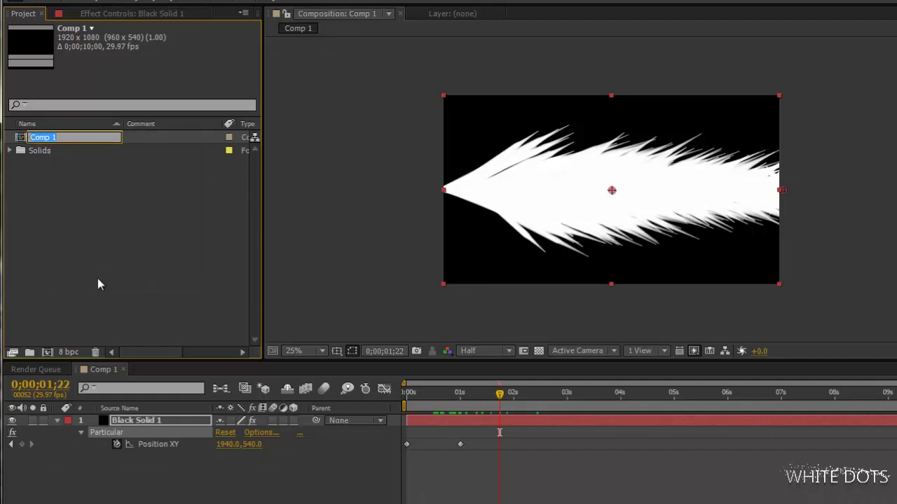
type("Text Revealk")
key("BackSpace")
left_click(103, 185)
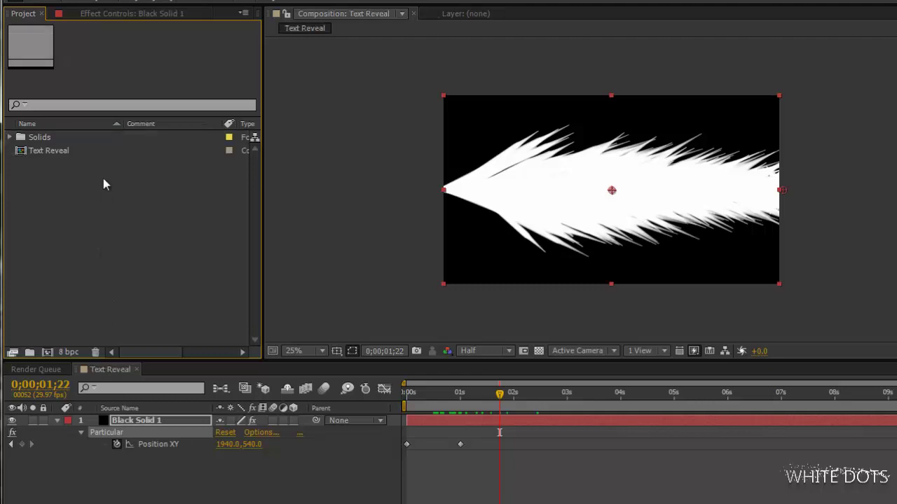
Create a new 1920×1080 composition named Main comp.
left_click(70, 0)
left_click(84, 1)
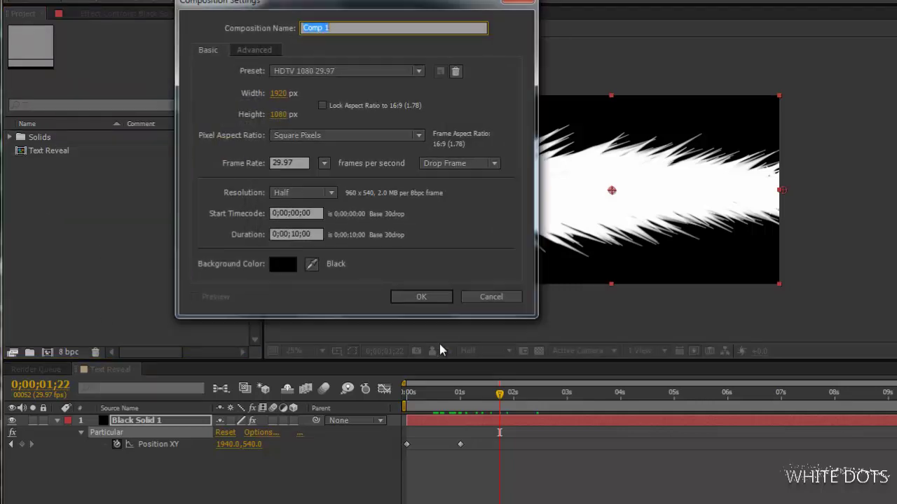
type("Main comp")
key("Return")
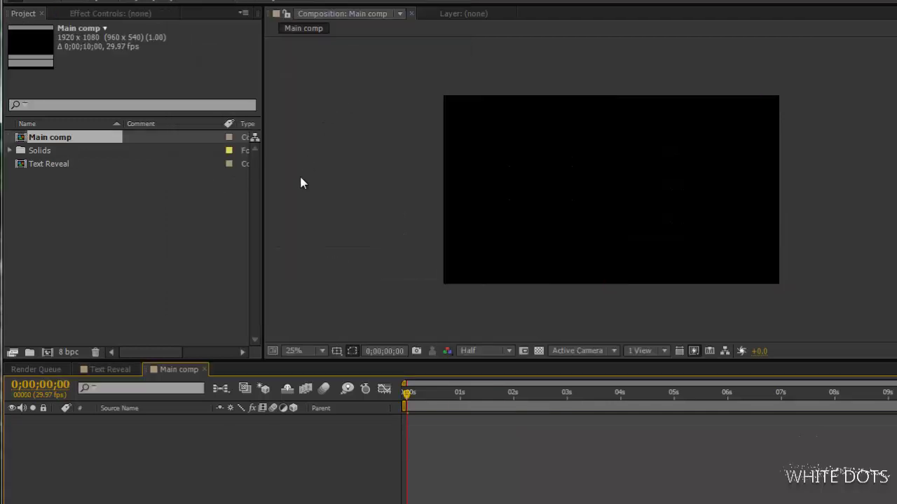
Add a white full-frame solid, White Solid 1, to Main comp.
left_click(119, 1)
mouse_move(210, 1)
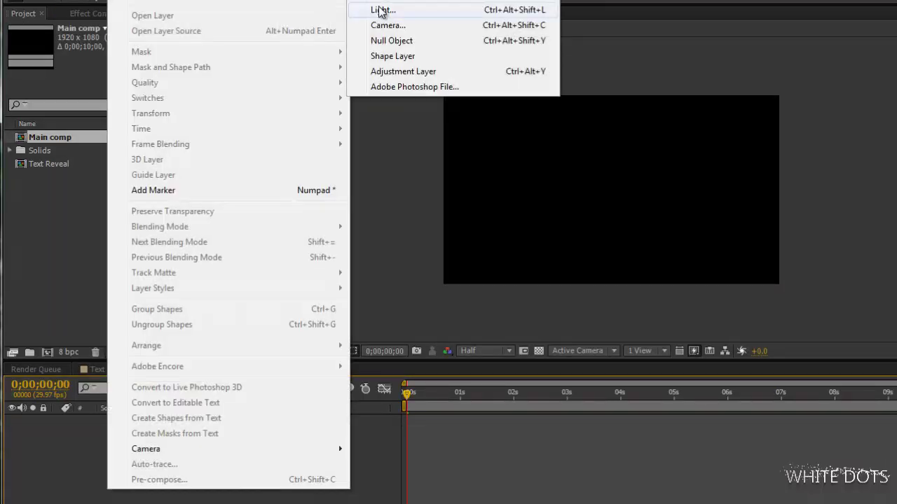
left_click(406, 1)
left_click(491, 318)
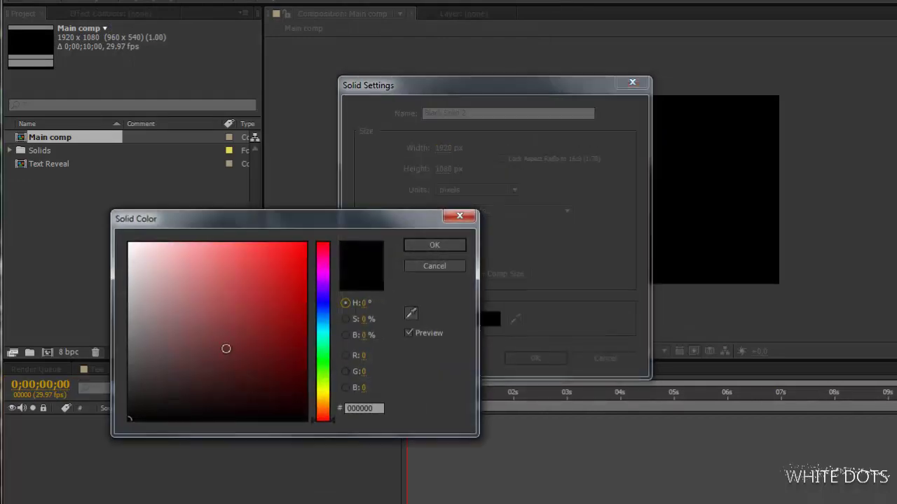
left_click(129, 243)
left_click(435, 246)
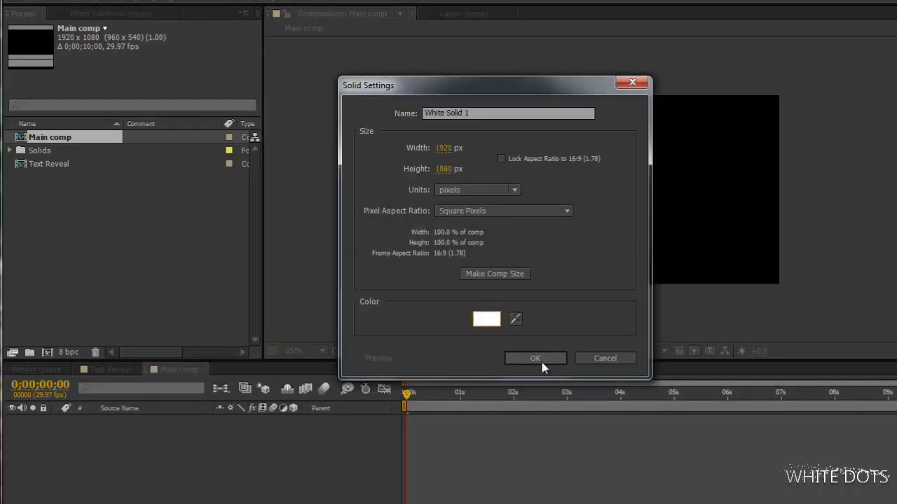
left_click(536, 359)
Add a 'First Text' text layer, centre it, and hide the Title/Action Safe guides.
left_click(177, 1)
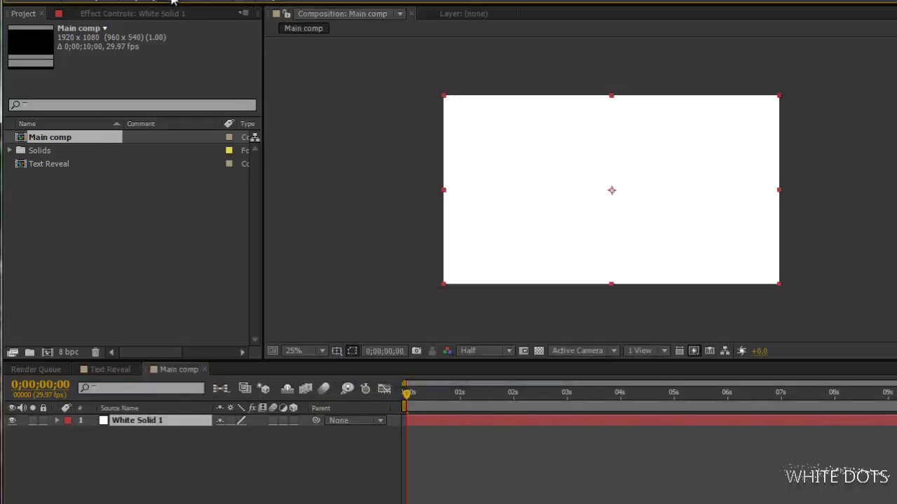
left_click(511, 182)
type("First Text")
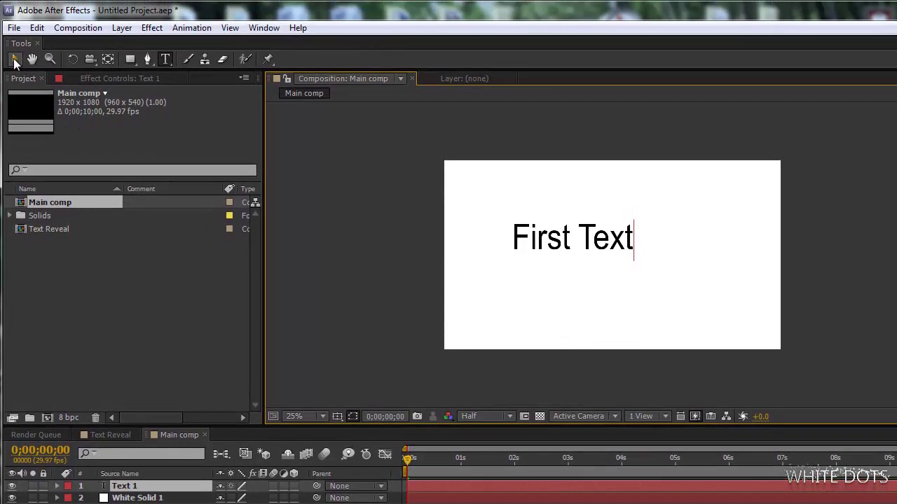
left_click(14, 58)
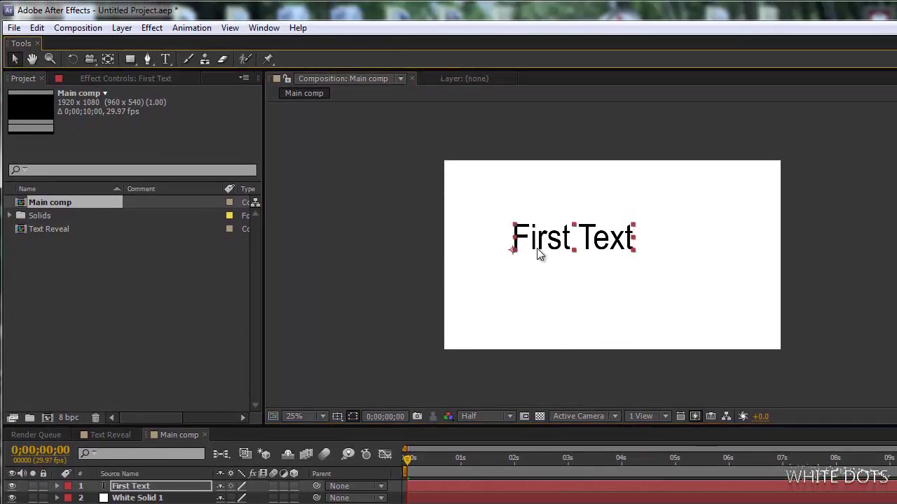
left_click_drag(539, 256, 557, 260)
left_click(335, 414)
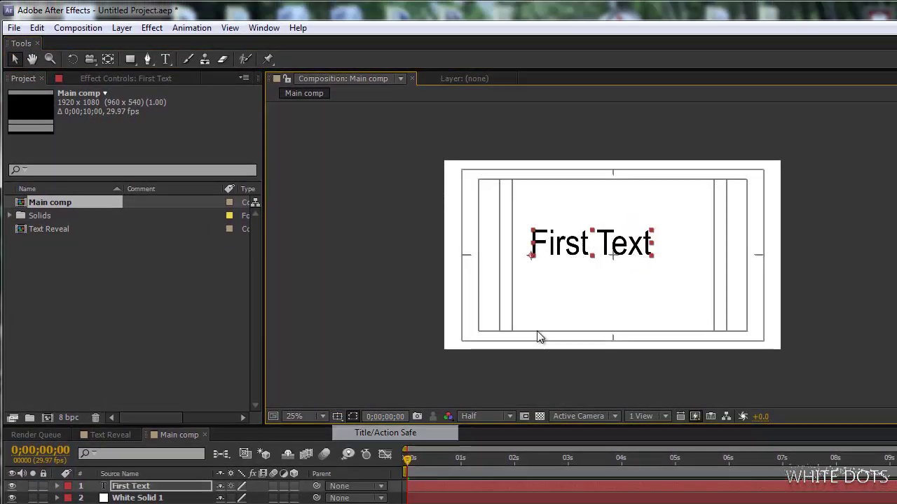
left_click_drag(618, 250, 640, 264)
left_click(337, 416)
left_click(358, 432)
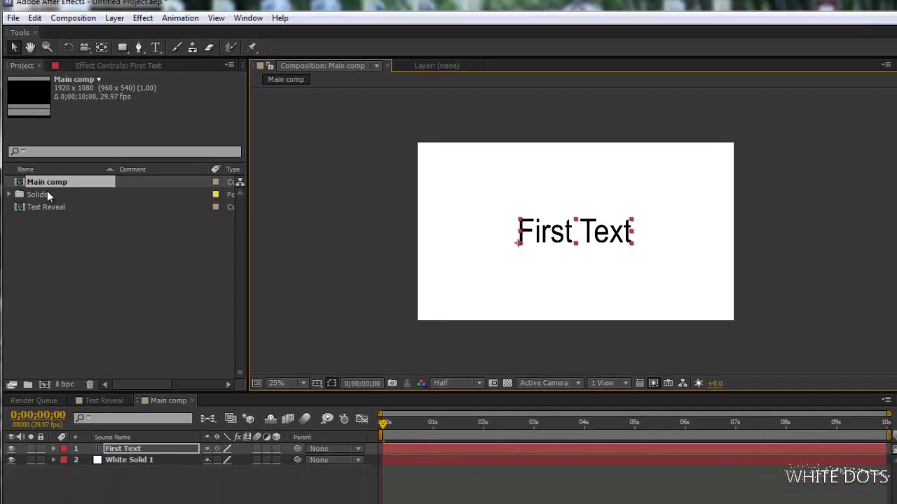
Add Text Reveal to Main comp and set it as First Text's Luma Matte.
left_click(46, 207)
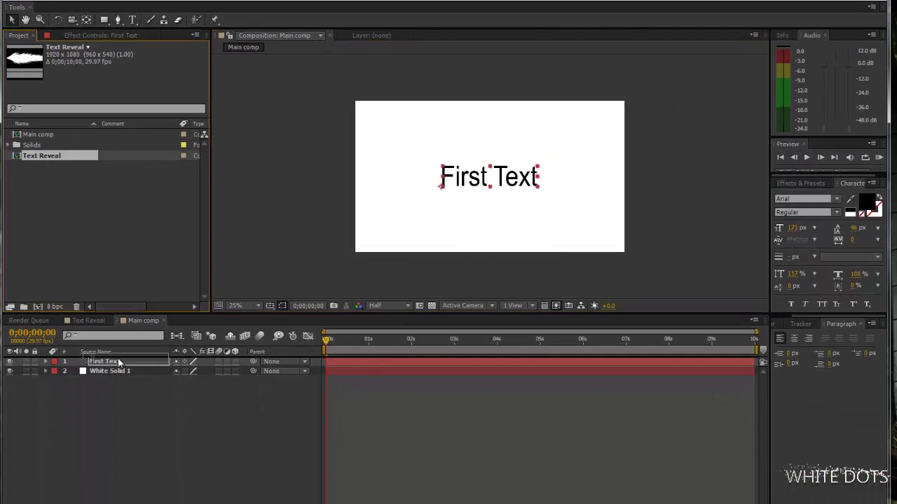
left_click_drag(117, 360, 117, 359)
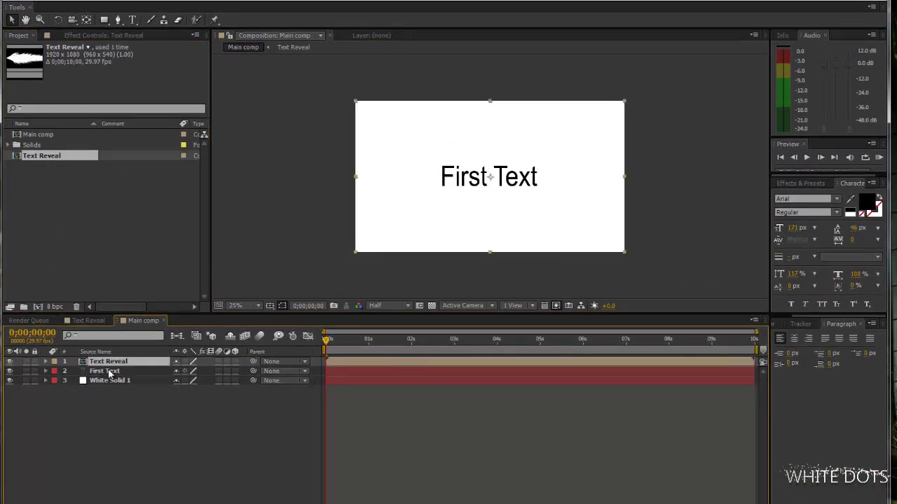
left_click(105, 371)
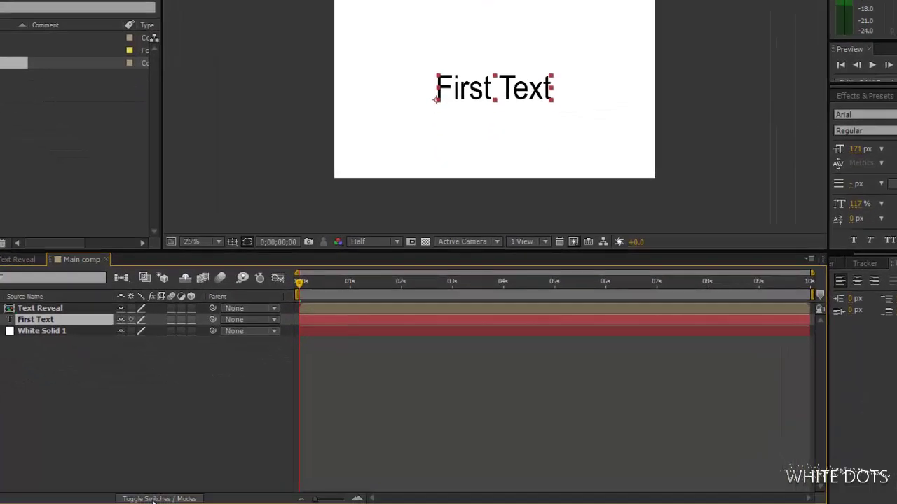
left_click(153, 499)
left_click(185, 304)
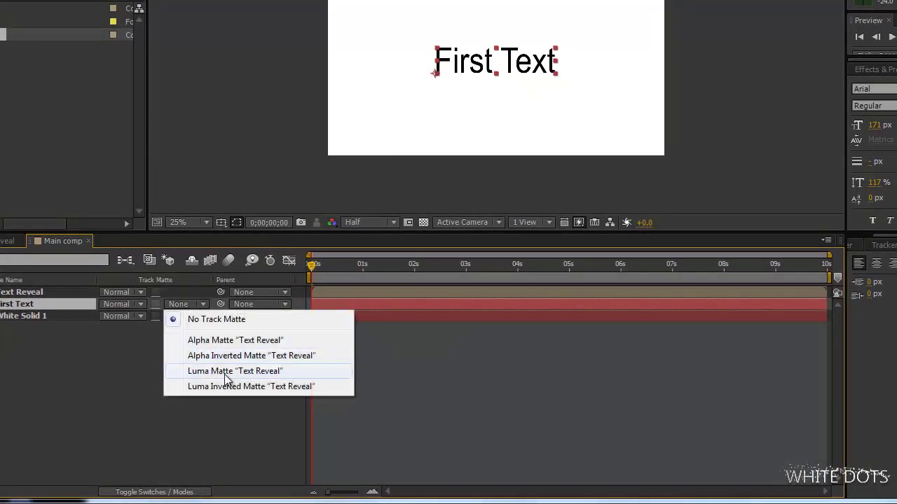
left_click(226, 372)
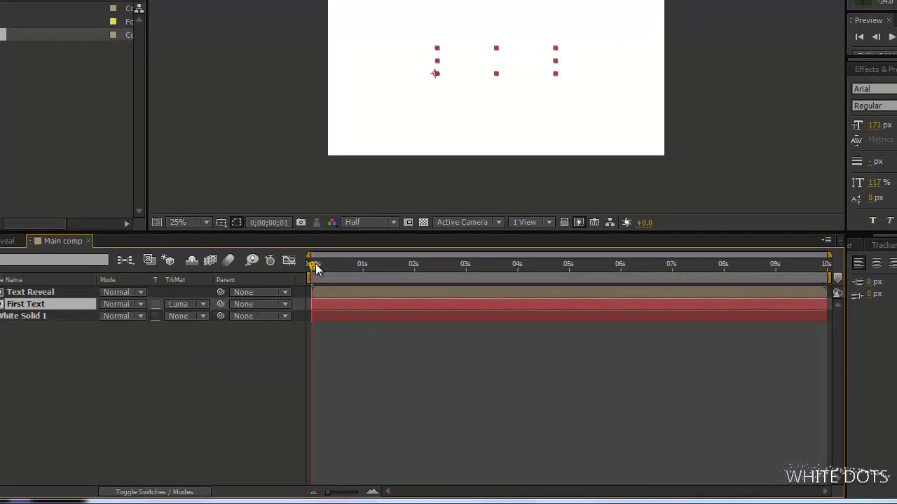
Scrub the first second to preview the reveal, keeping the Luma Matte on First Text.
left_click_drag(335, 265, 389, 266)
key("Home")
left_click_drag(336, 278, 366, 279)
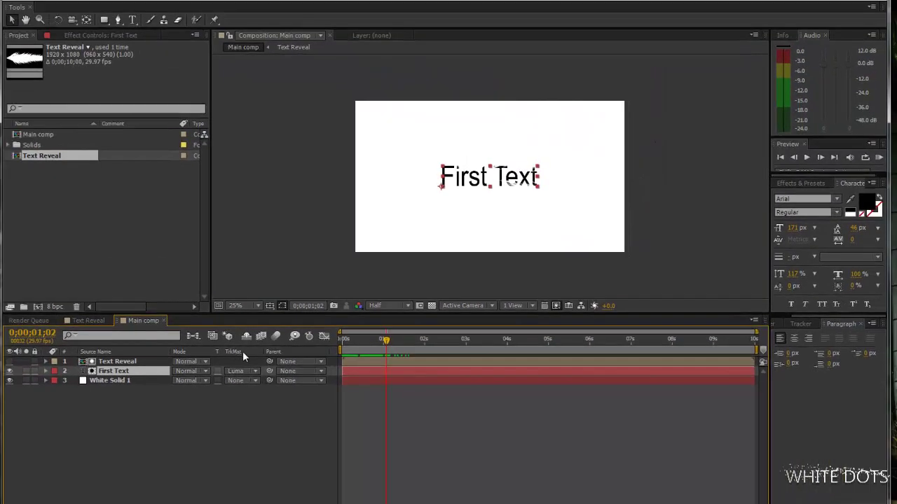
left_click(237, 372)
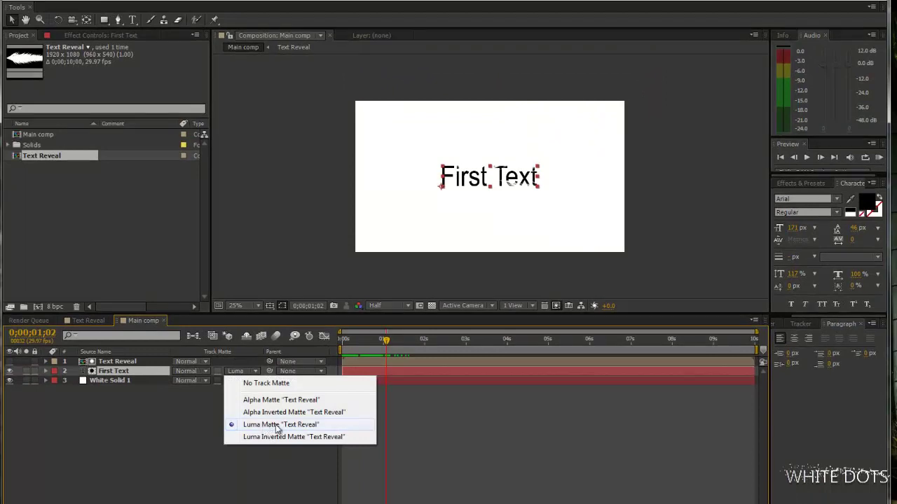
left_click(277, 425)
left_click(113, 362)
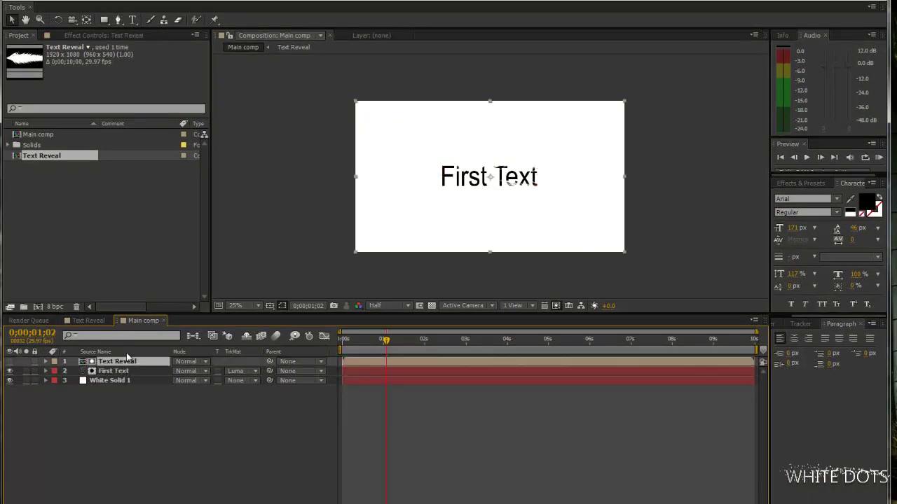
left_click_drag(344, 344, 387, 341)
left_click(101, 373)
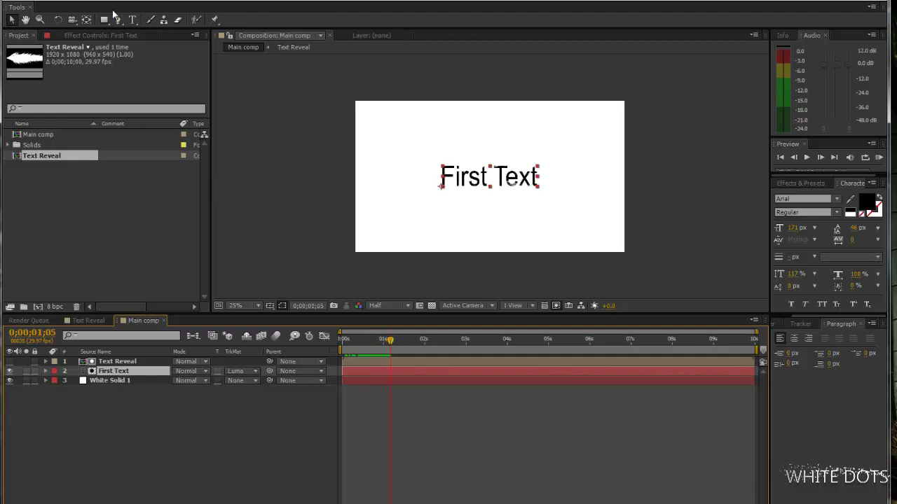
Add a full-frame black solid named Particular to Main comp.
left_click(102, 1)
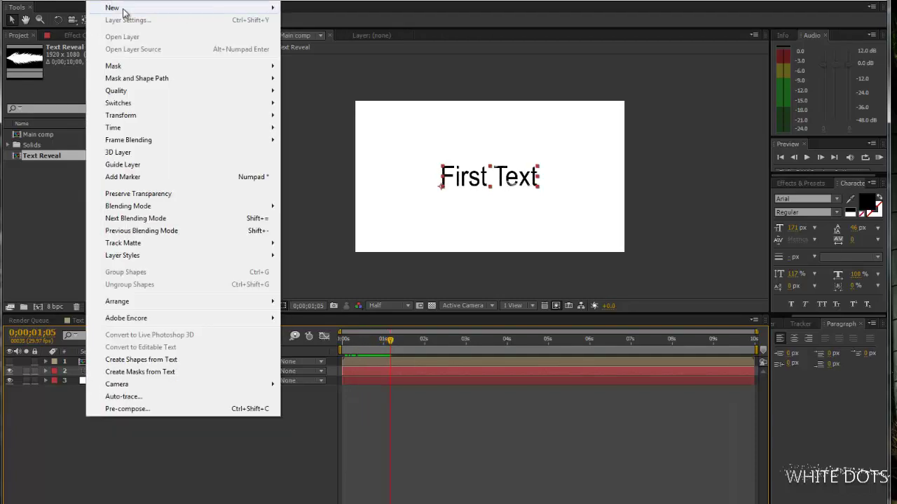
mouse_move(125, 10)
left_click(324, 19)
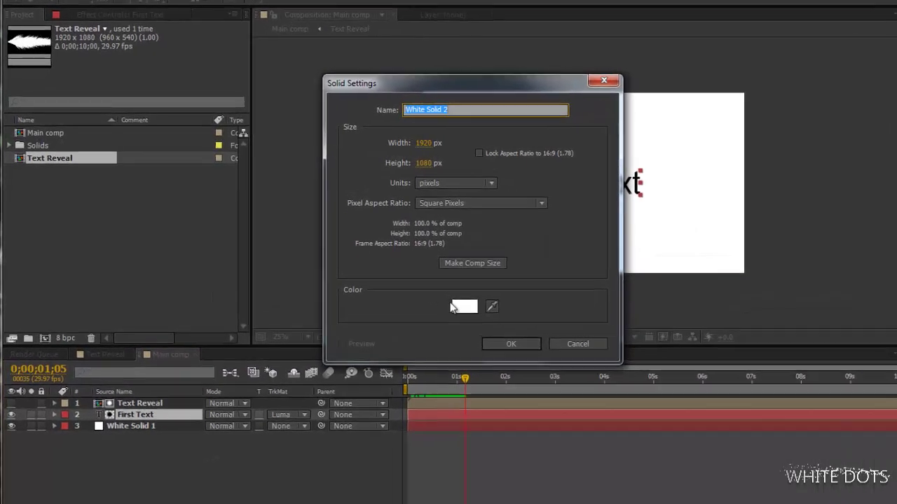
left_click(416, 289)
left_click_drag(119, 358, 85, 422)
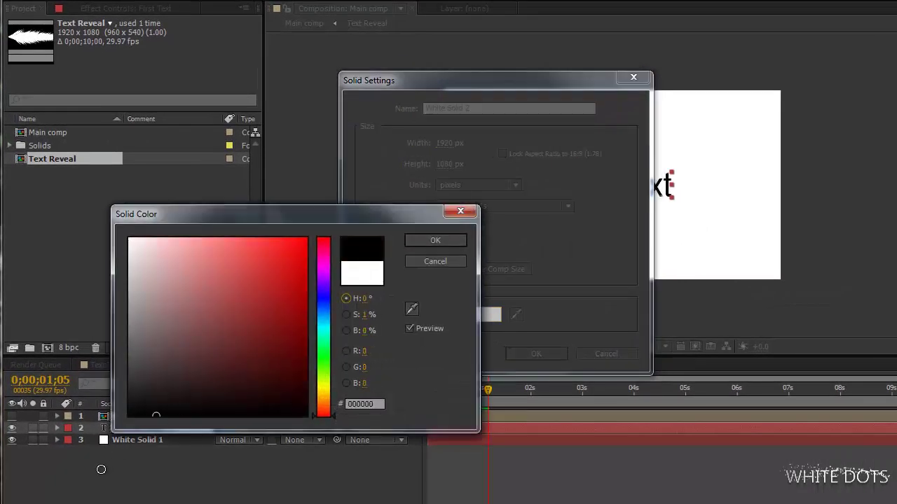
left_click(425, 242)
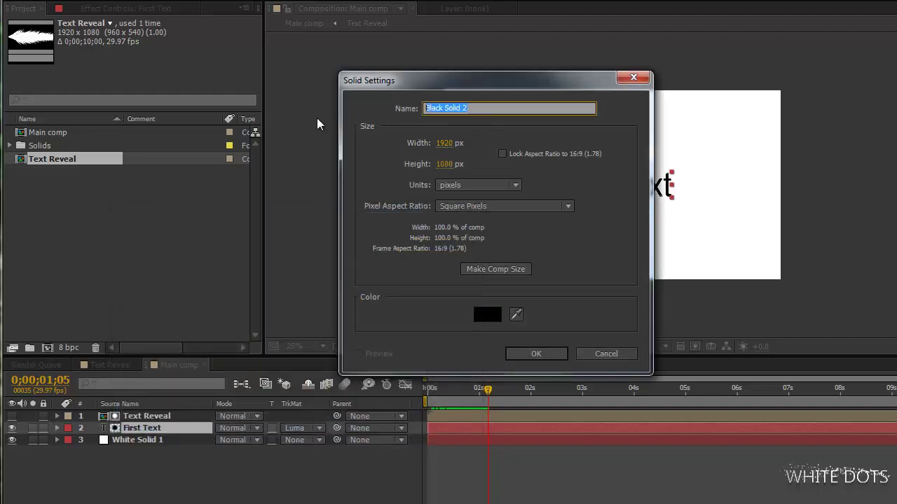
type("Particular")
key("Return")
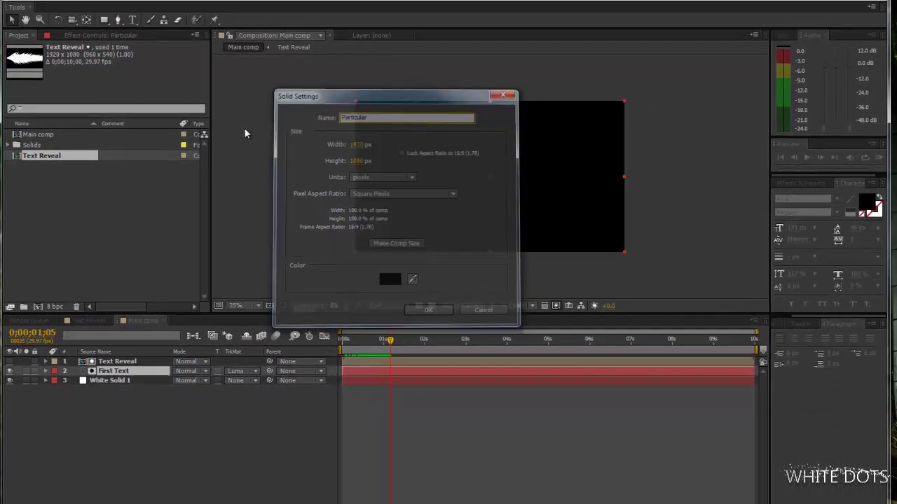
Apply Trapcode Particular to the Particular solid.
left_click(124, 2)
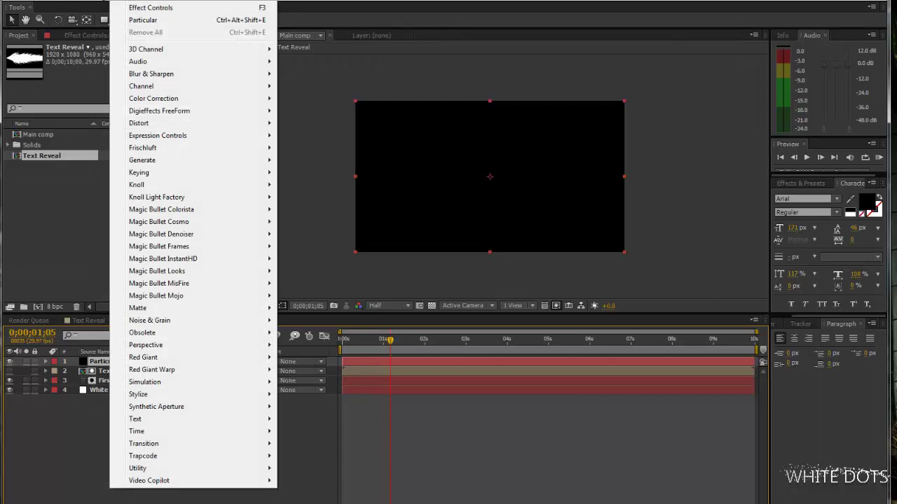
mouse_move(98, 1)
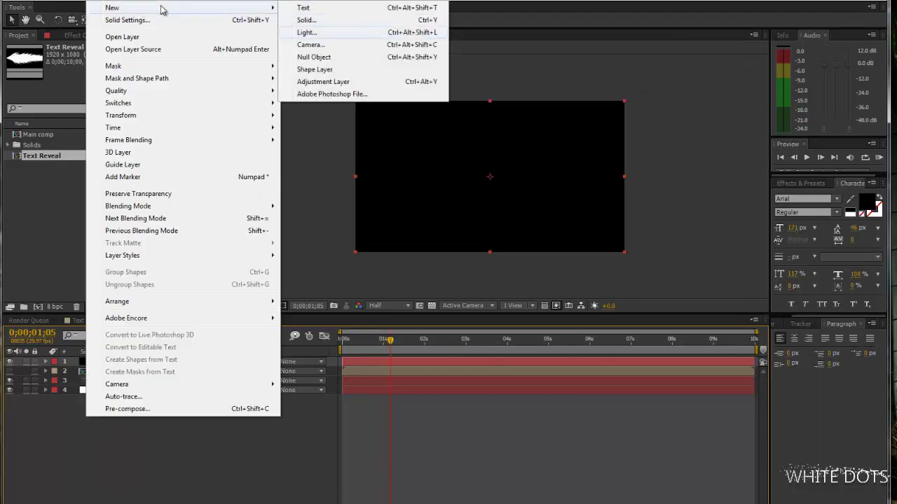
mouse_move(180, 456)
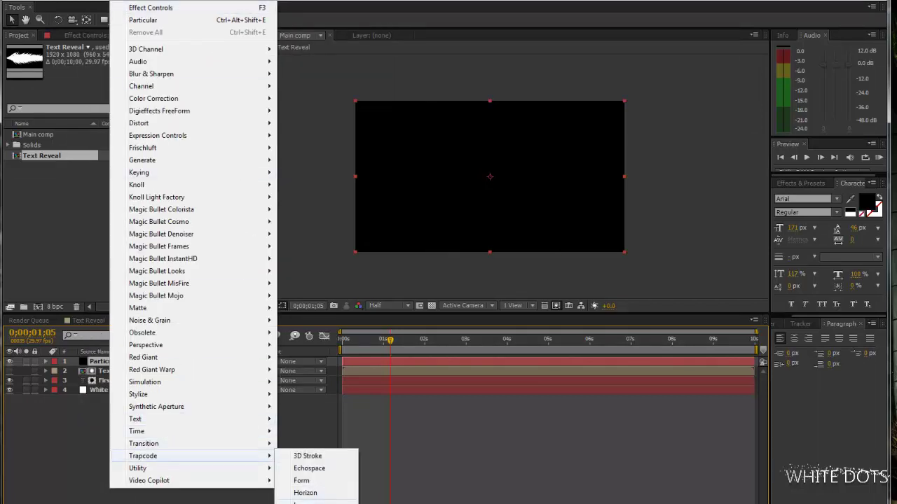
left_click(301, 492)
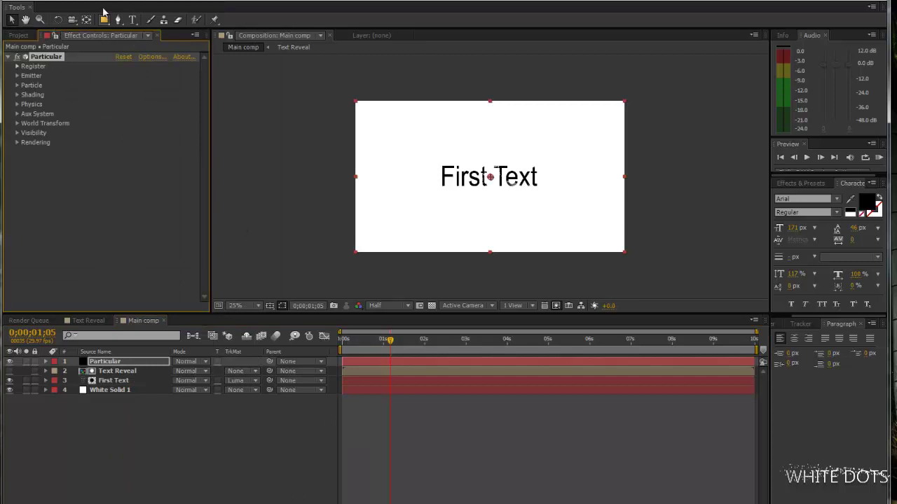
Add a new point light layer named Emitter.
left_click(100, 1)
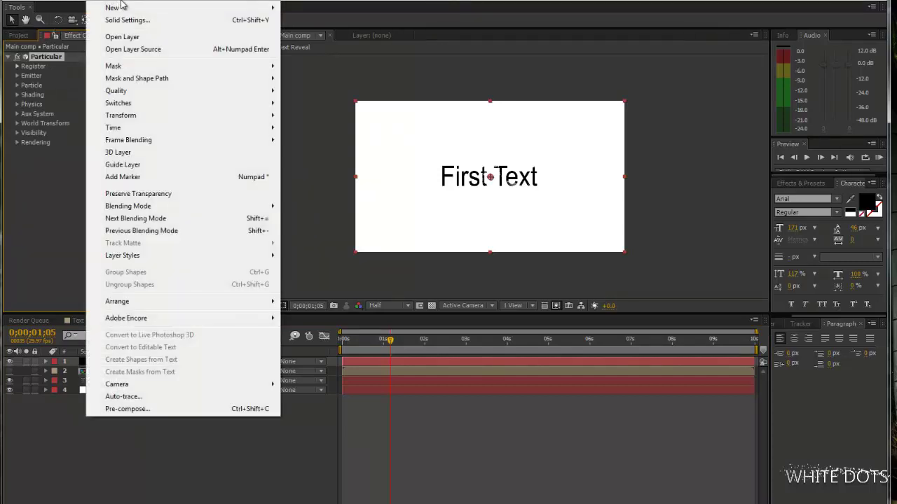
mouse_move(115, 7)
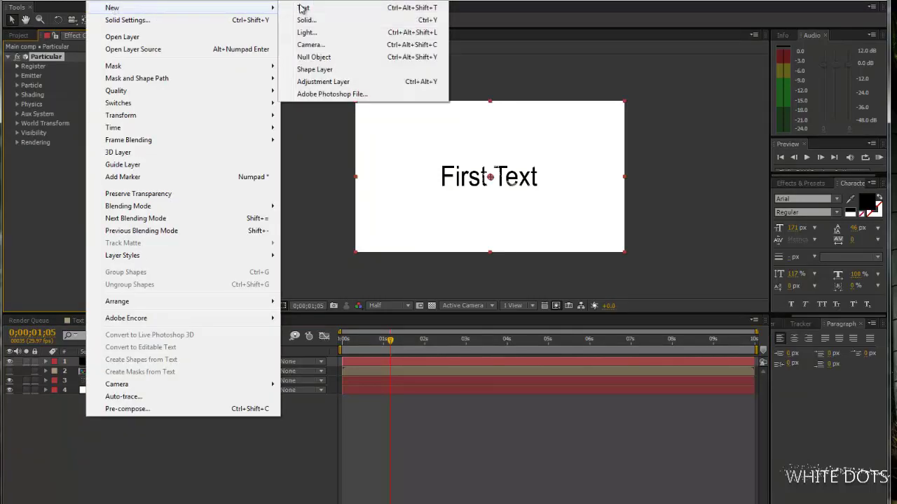
left_click(328, 33)
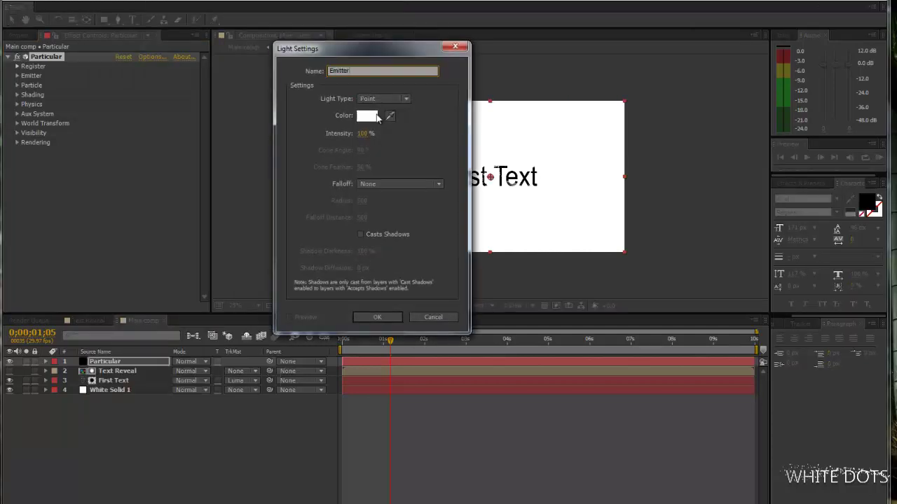
type("Emitter")
key("Return")
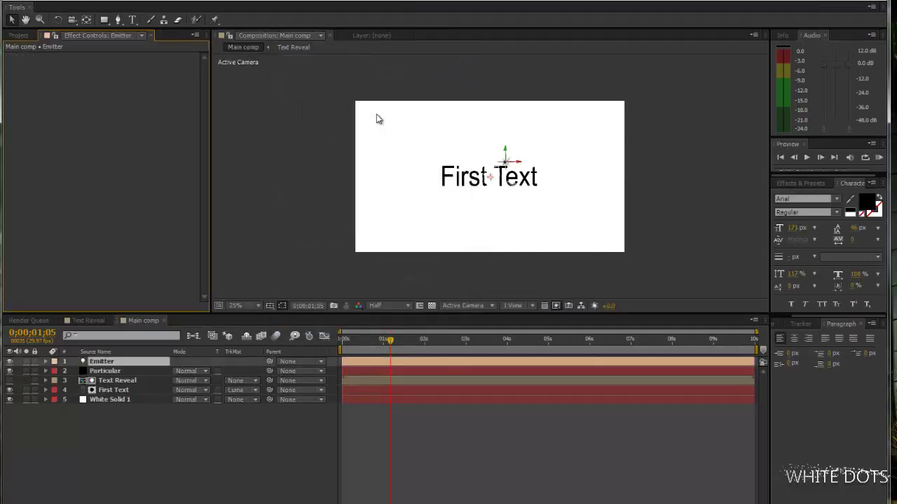
Set the Particular layer's Emitter Type to Light(s).
left_click(118, 380)
left_click(106, 370)
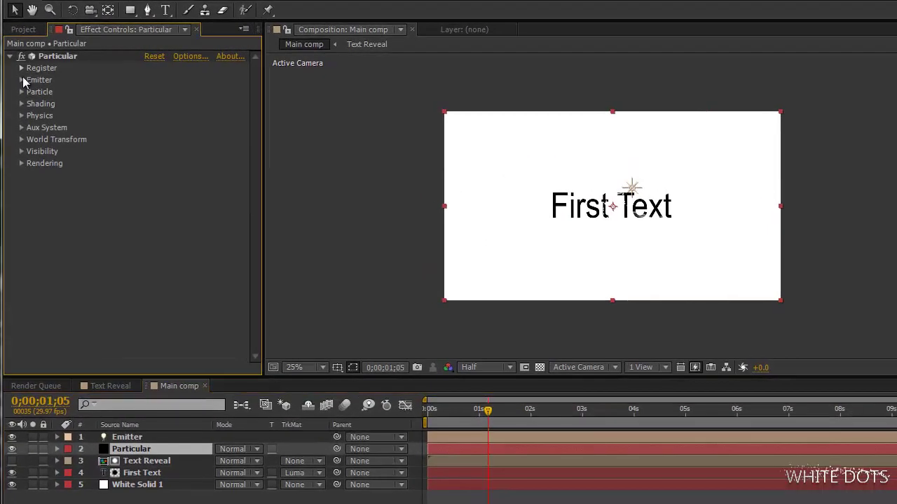
left_click(22, 80)
left_click(194, 105)
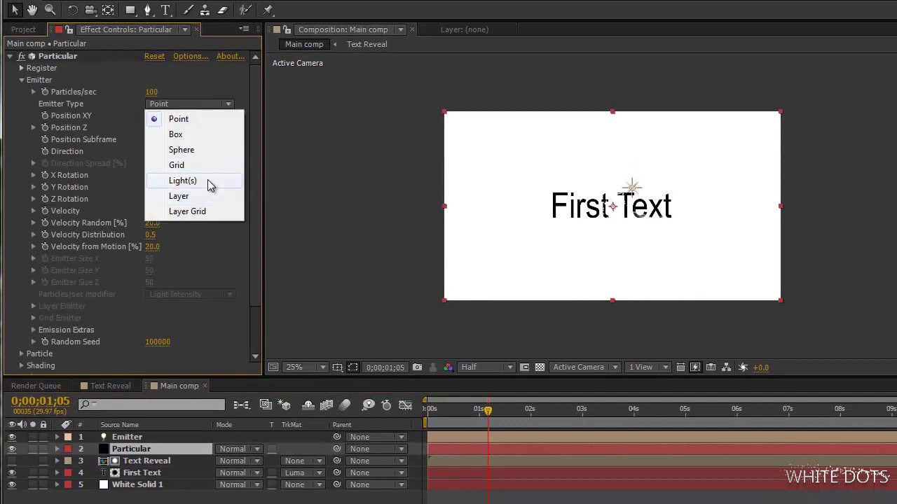
left_click(207, 181)
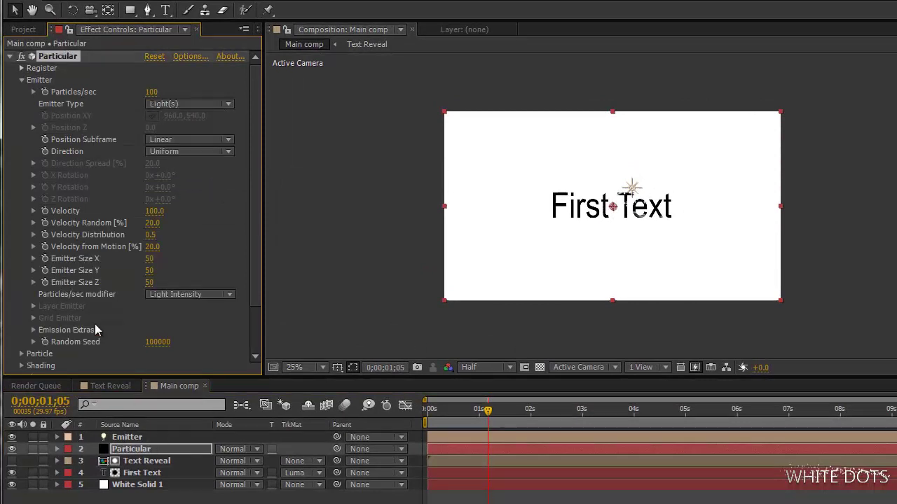
Using a side-by-side Top view, place the Emitter light at the frame's left edge (Position -8.0, 504.0, -18.7).
left_click(645, 367)
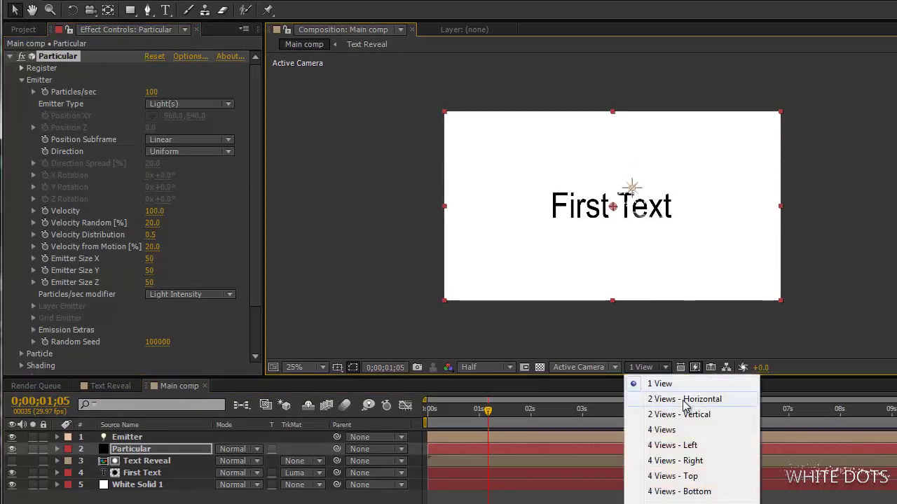
left_click(685, 400)
left_click_drag(448, 270, 398, 233)
mouse_move(475, 410)
left_mouse_down()
mouse_move(460, 410)
mouse_move(477, 410)
left_mouse_up()
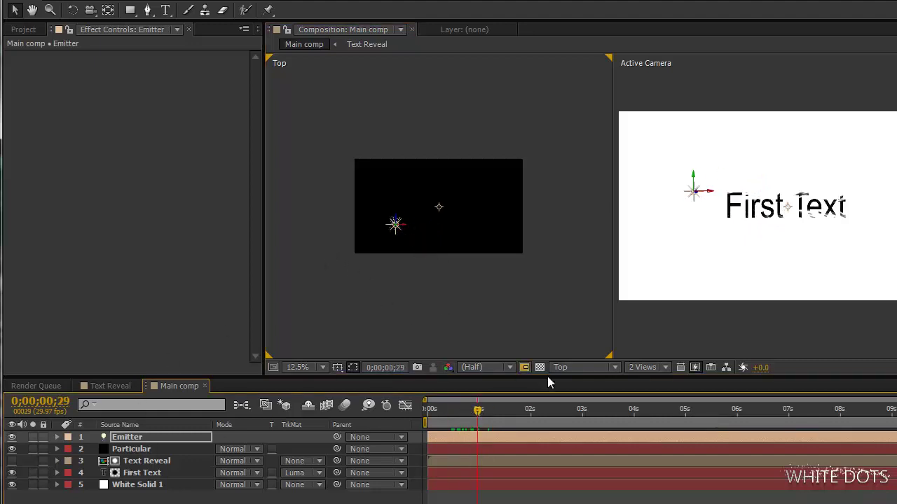
left_click(656, 372)
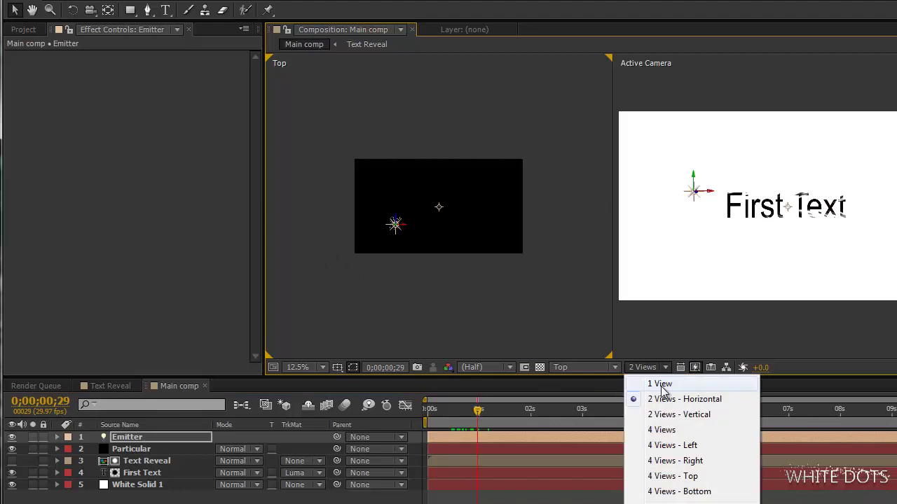
left_click(406, 240)
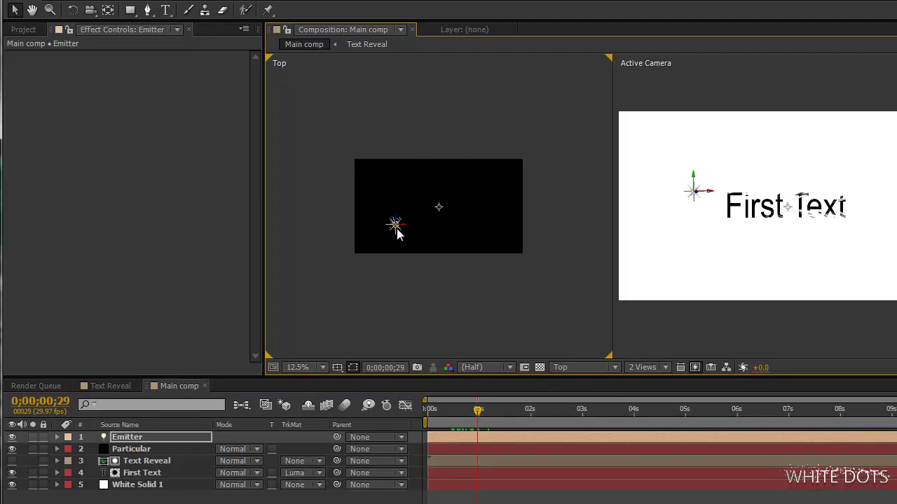
left_click_drag(398, 233, 356, 217)
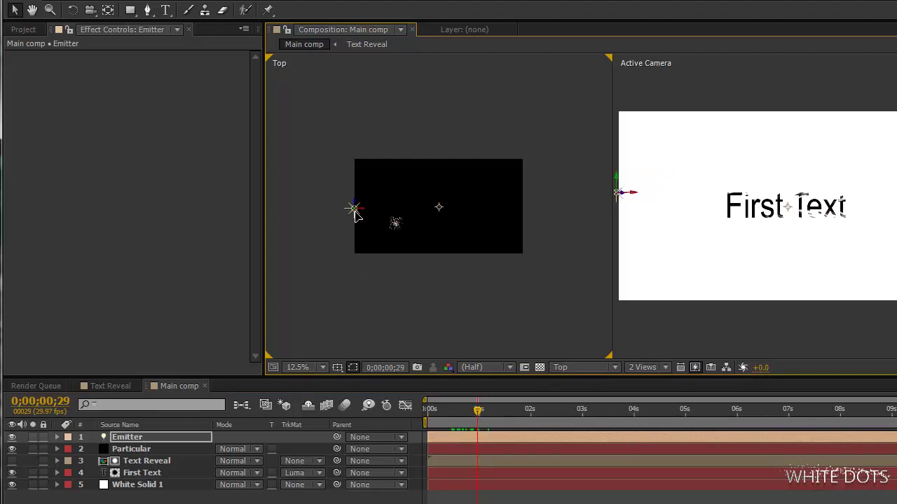
left_click(649, 370)
left_click(662, 382)
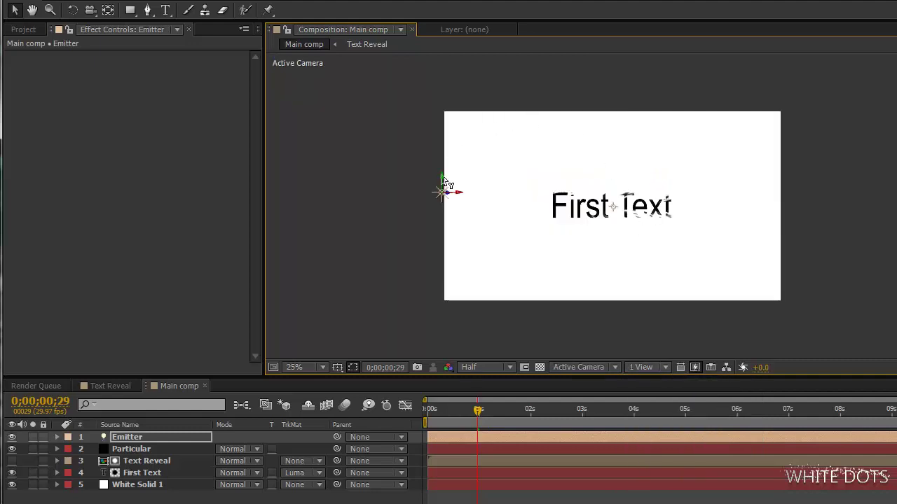
left_click_drag(442, 181, 444, 189)
Keyframe Emitter Position at 0s, then move it to the right edge (1824.0, 504.0, -18.7) at 1s.
key("alt+shift+p")
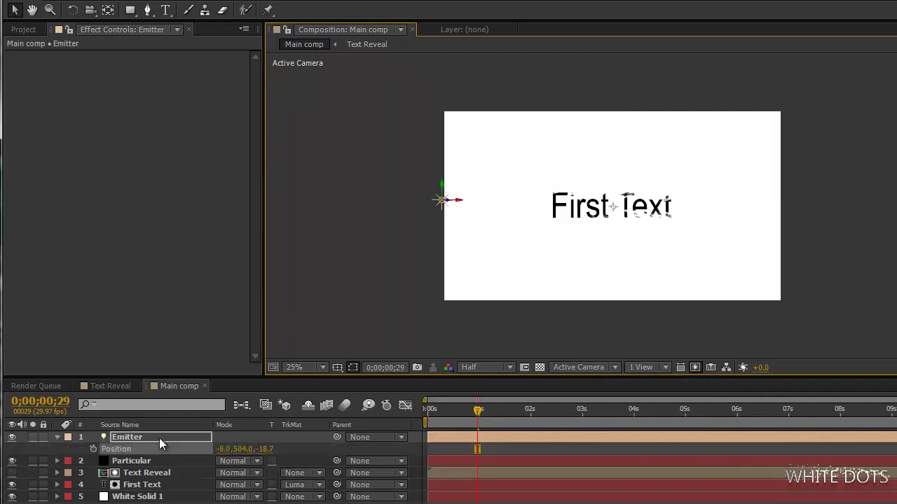
left_click(94, 448)
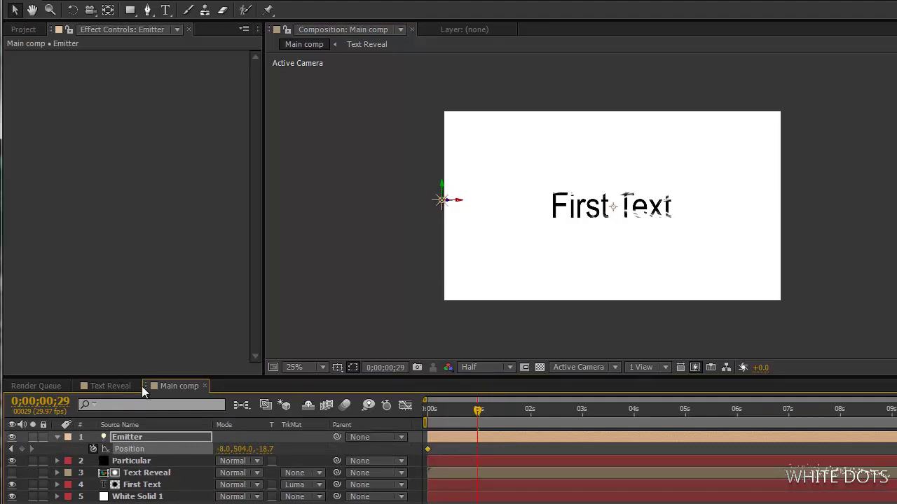
left_click(110, 386)
left_click(460, 410)
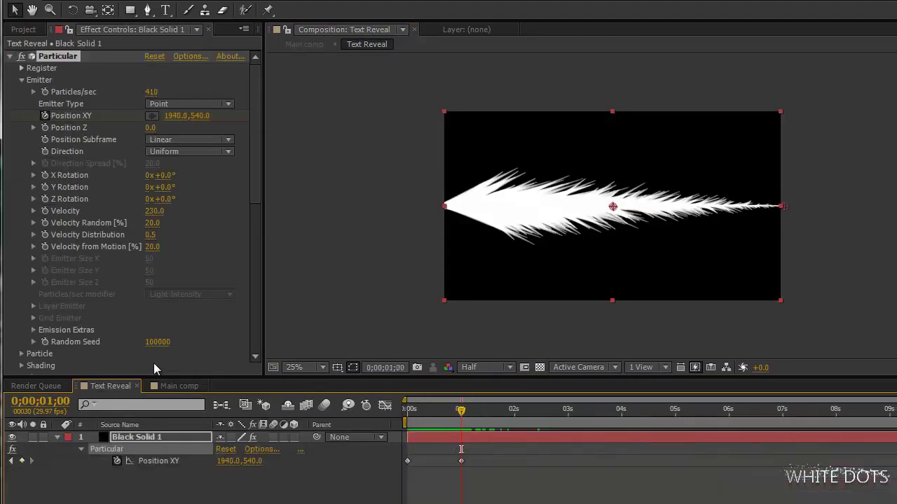
left_click(175, 386)
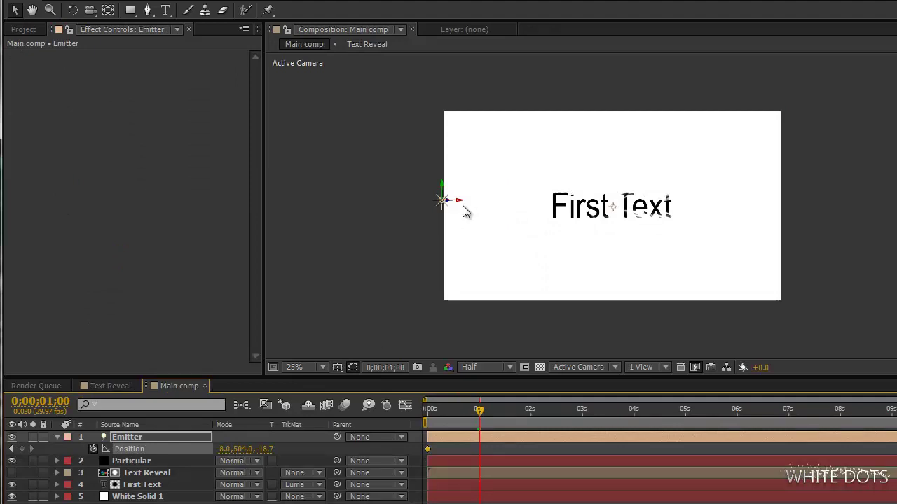
left_click_drag(461, 201, 787, 203)
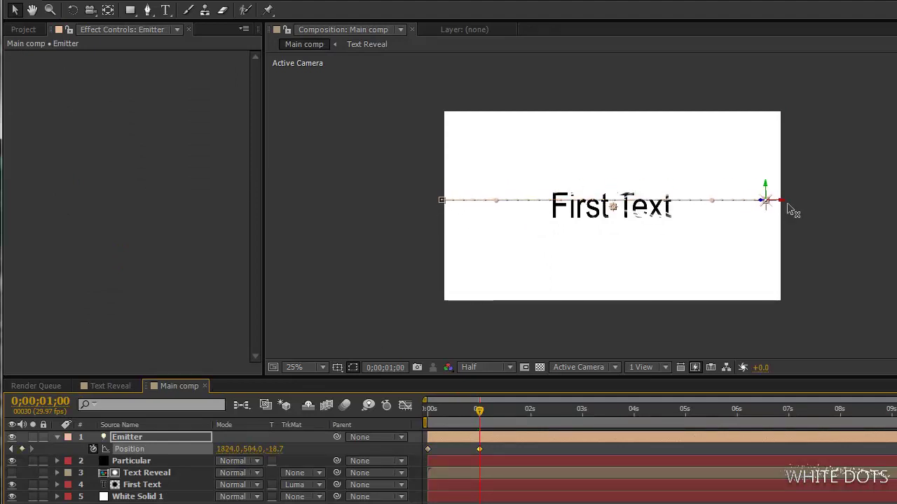
mouse_move(464, 420)
left_mouse_down()
mouse_move(429, 420)
mouse_move(483, 418)
mouse_move(439, 423)
mouse_move(459, 421)
left_mouse_up()
Keep black as the particle colour in Particular's Particle settings.
left_click(133, 461)
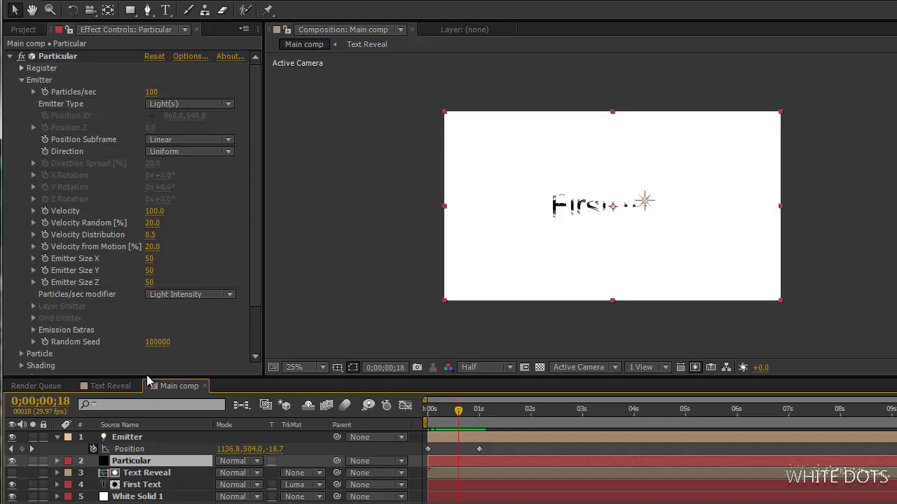
scroll(253, 163, "down", 2)
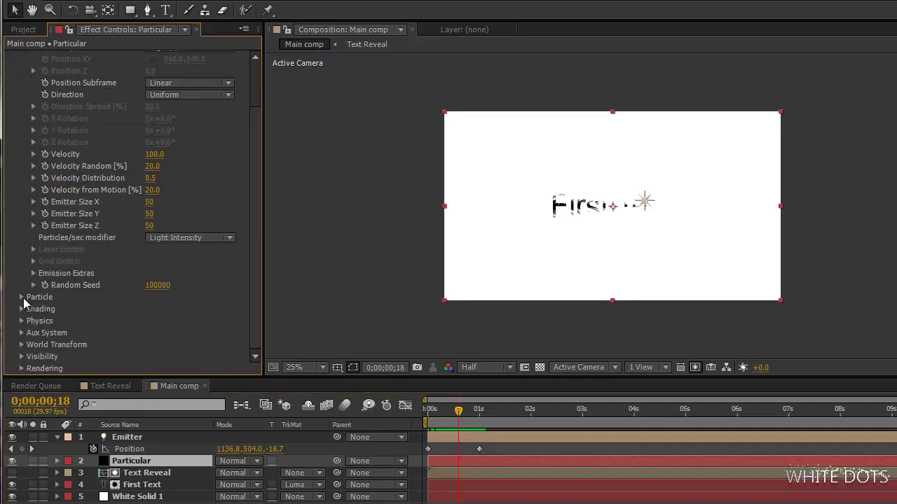
left_click(22, 297)
scroll(22, 301, "down", 5)
left_click(153, 298)
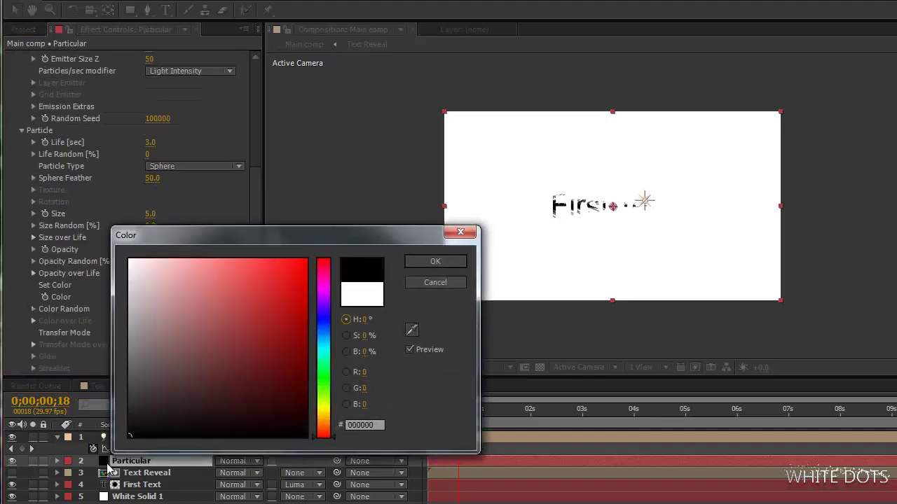
left_click(447, 264)
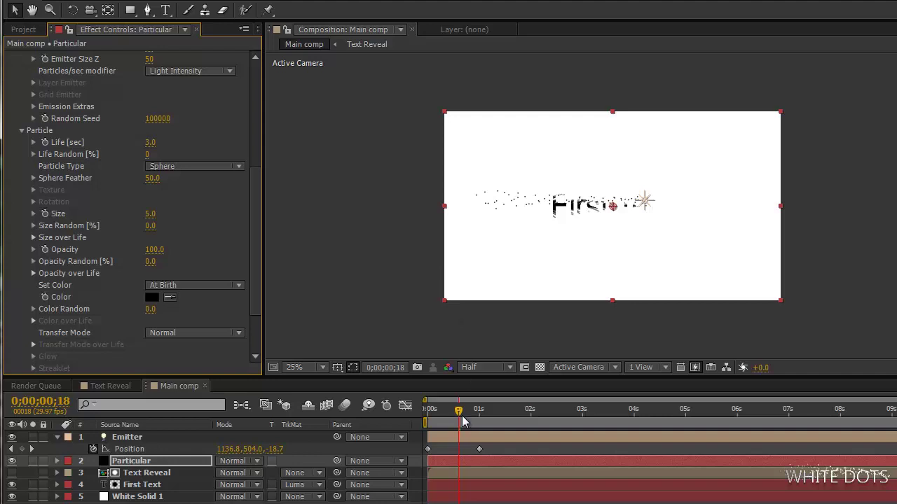
Raise Particular's emission to 250 particles per second.
left_click_drag(461, 421, 470, 424)
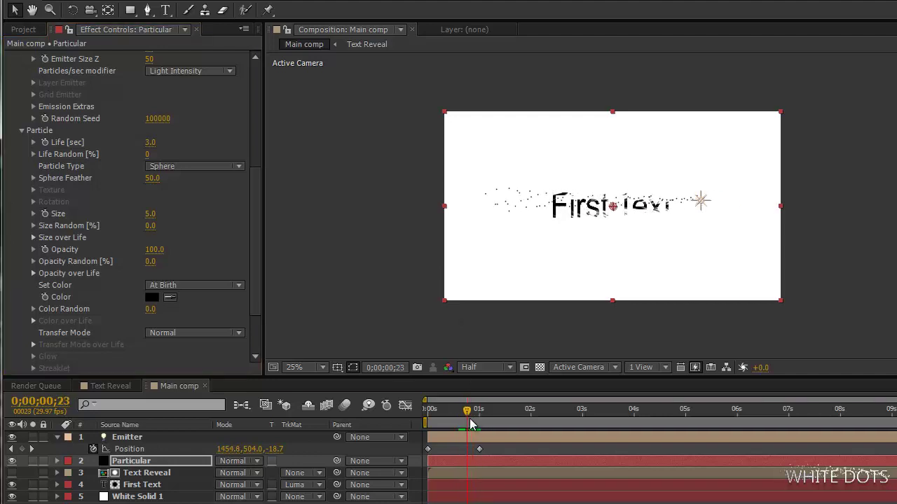
left_click_drag(256, 201, 256, 97)
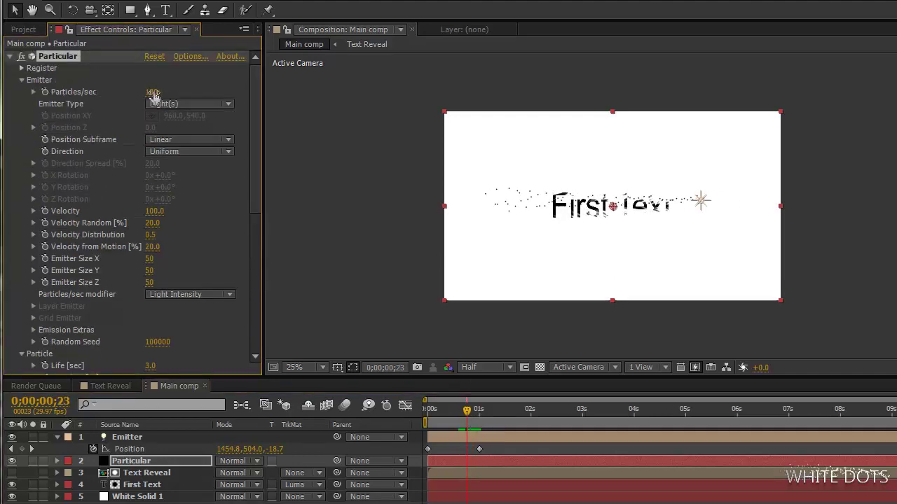
left_click_drag(153, 94, 244, 320)
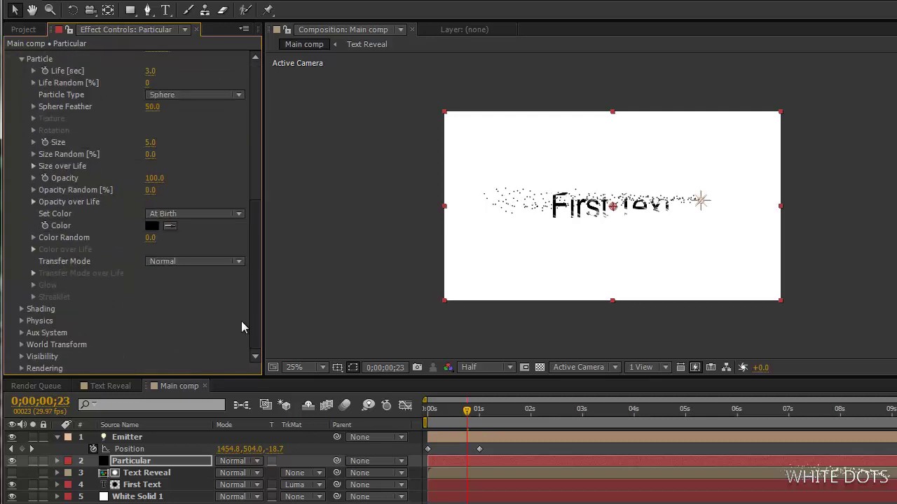
Set Aux System to emit continuously at 142 particles/sec, life 1 and size 2.
left_click(22, 333)
left_click(210, 154)
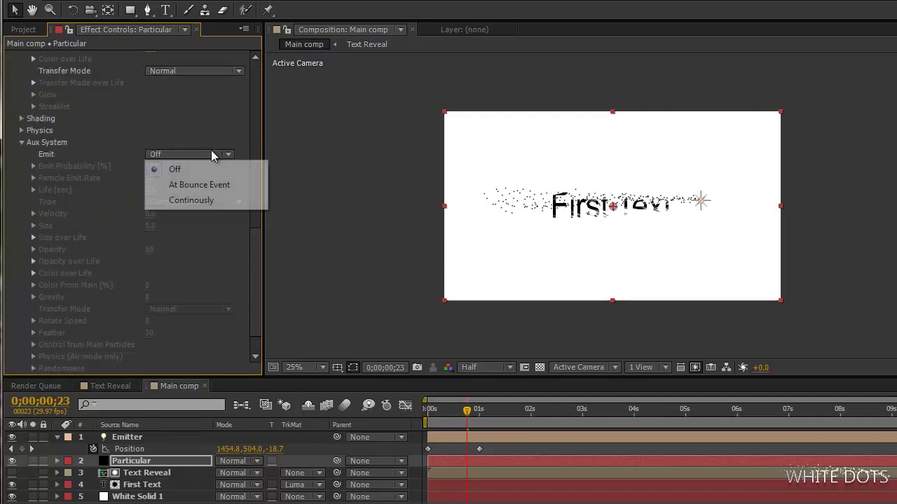
left_click(217, 201)
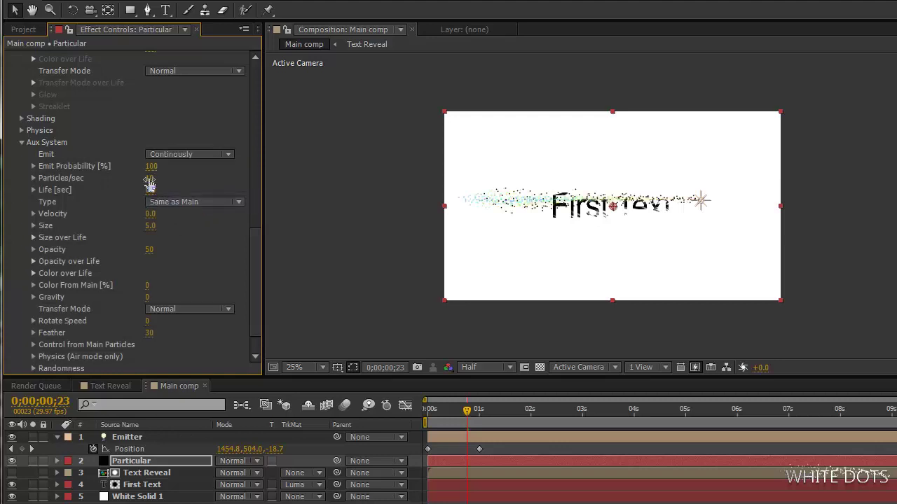
left_click_drag(149, 184, 168, 182)
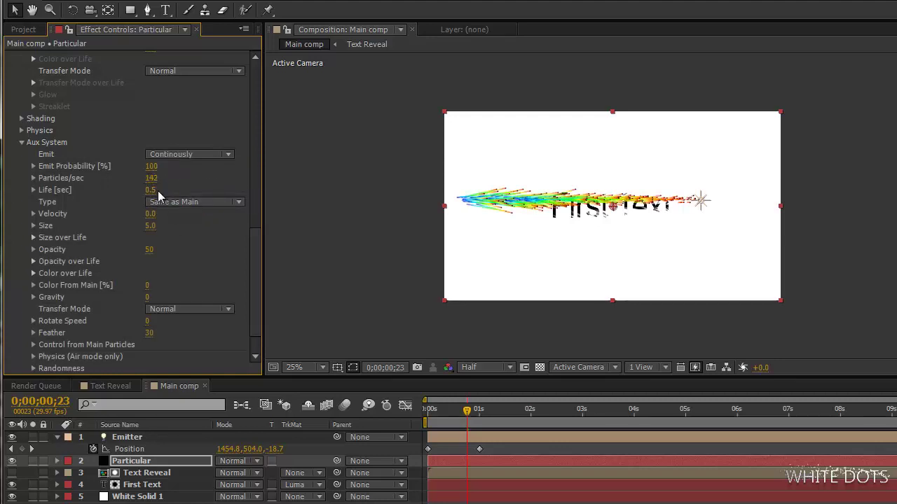
left_click(152, 189)
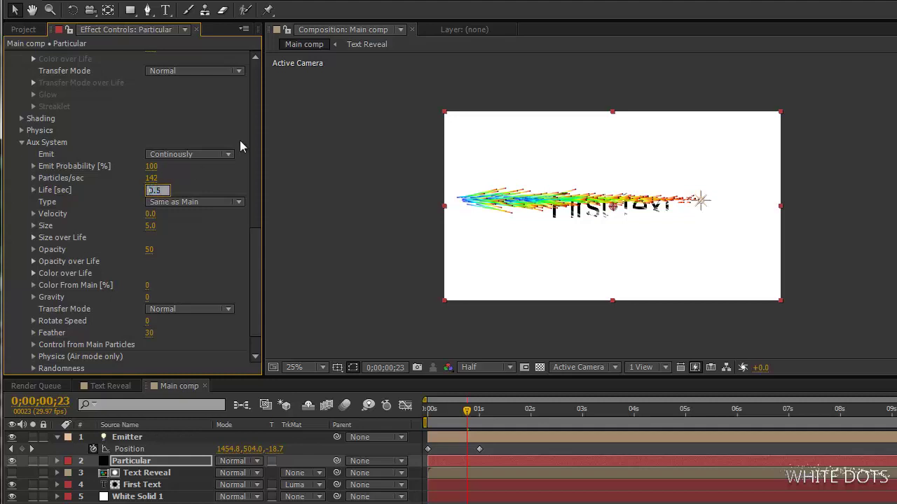
double_click(154, 190)
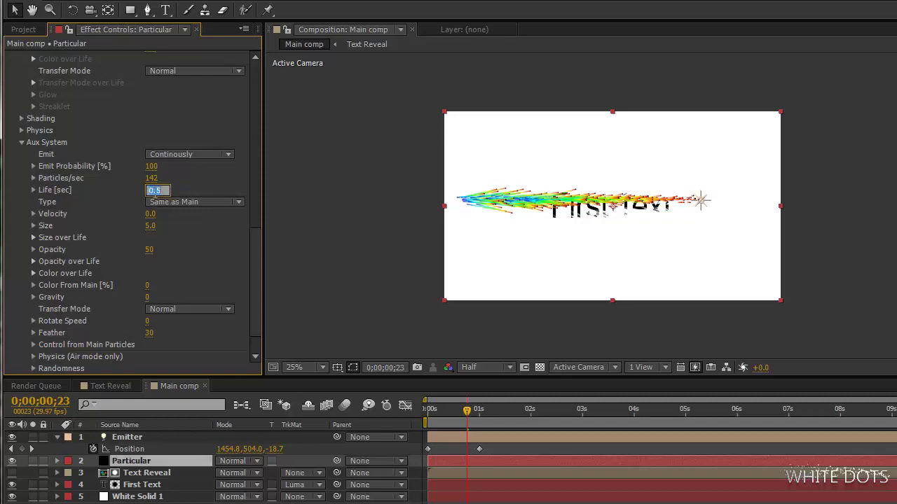
key("Return")
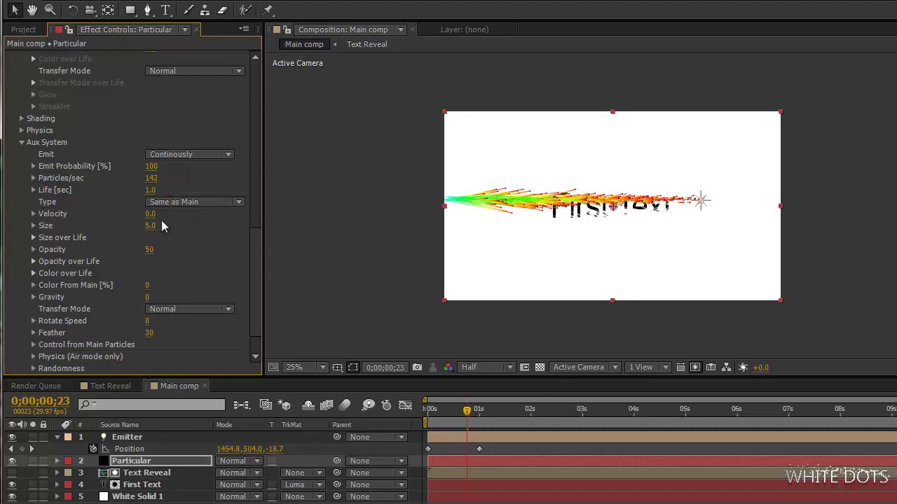
left_click(151, 225)
key("Return")
Raise emission to 850 particles/sec, set aux Color From Main to 100, and main particle Size to 0.
left_click_drag(258, 257, 227, 71)
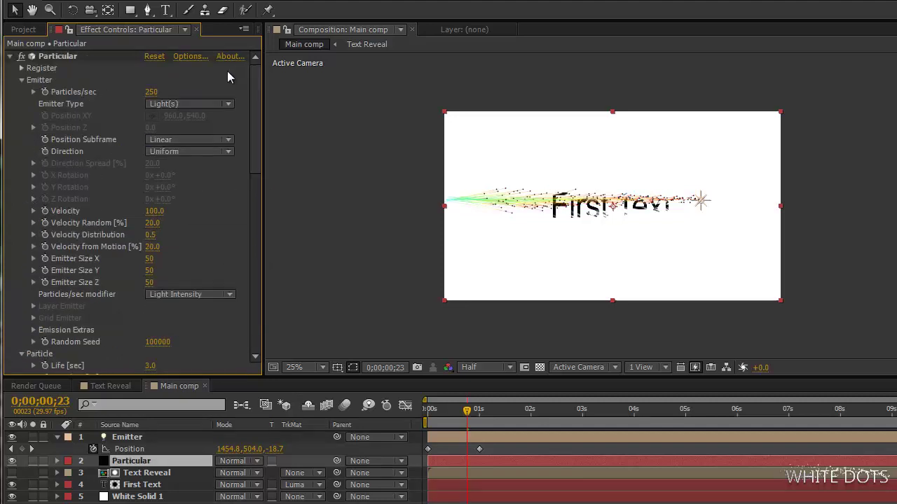
left_click_drag(153, 91, 191, 88)
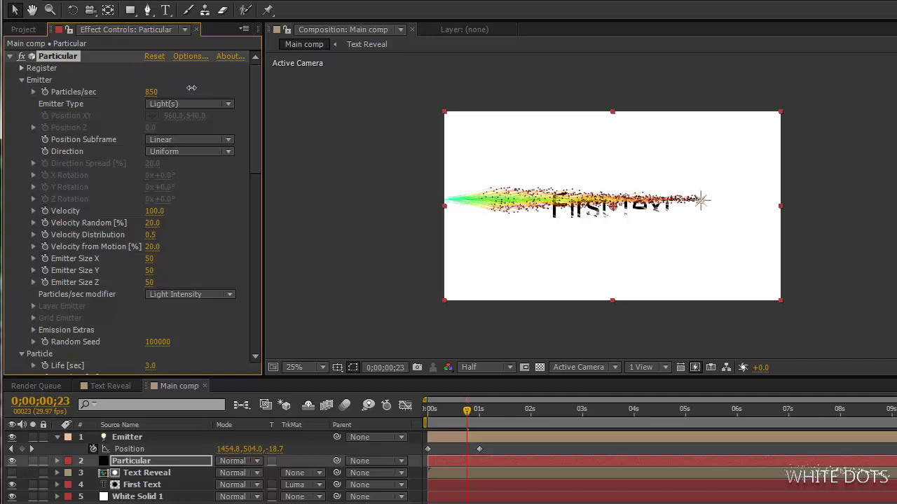
left_click_drag(253, 127, 239, 333)
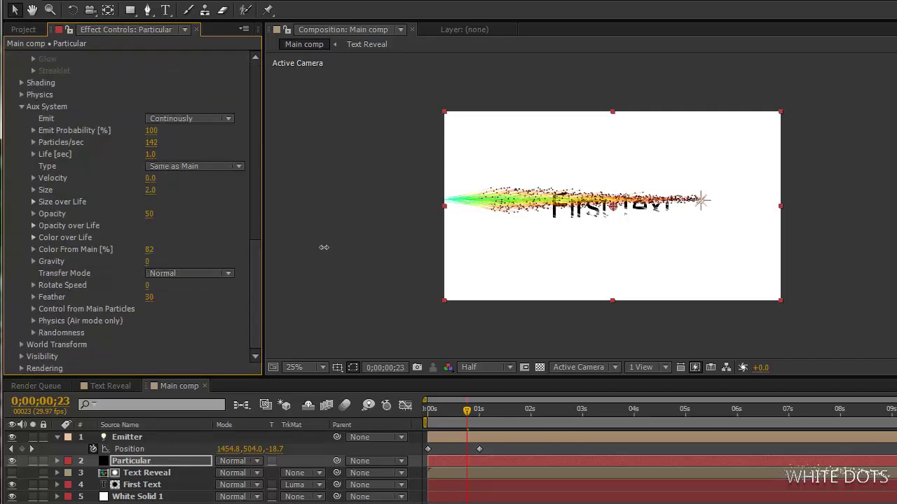
left_click_drag(323, 247, 374, 250)
left_click_drag(258, 250, 241, 161)
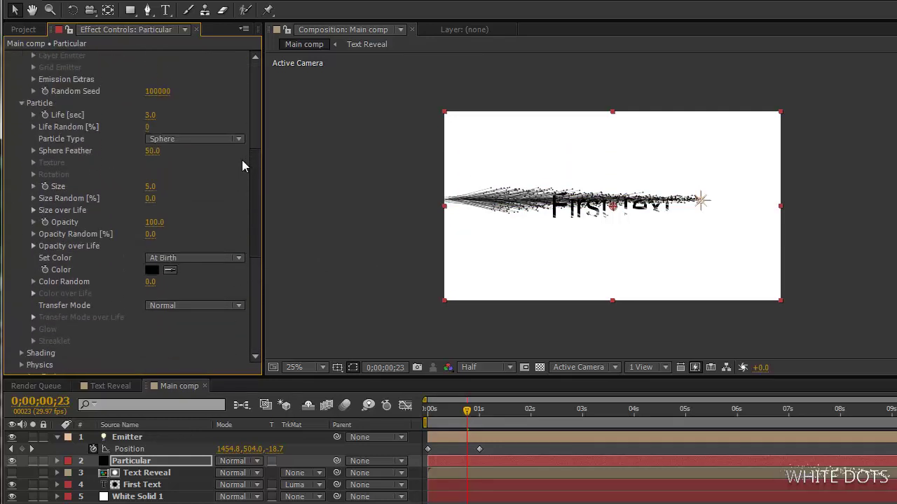
left_click(150, 187)
key("Return")
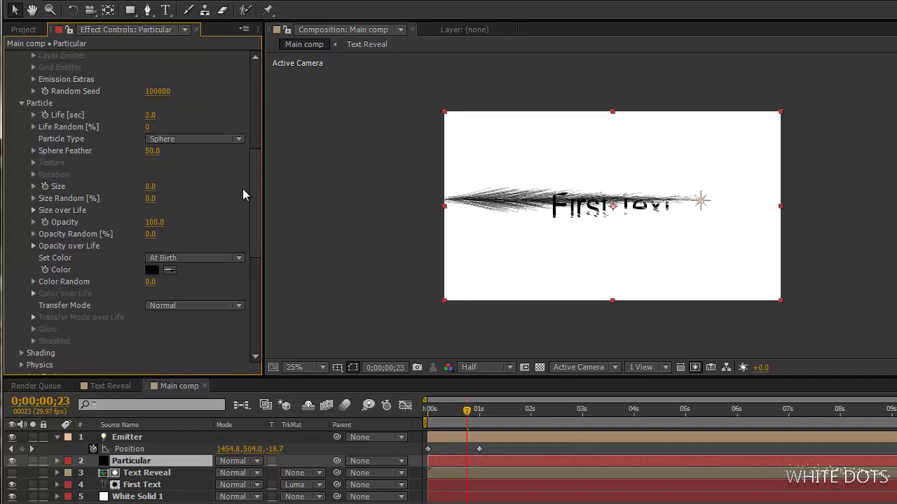
mouse_move(468, 410)
left_mouse_down()
mouse_move(545, 419)
mouse_move(456, 421)
mouse_move(470, 412)
left_mouse_up()
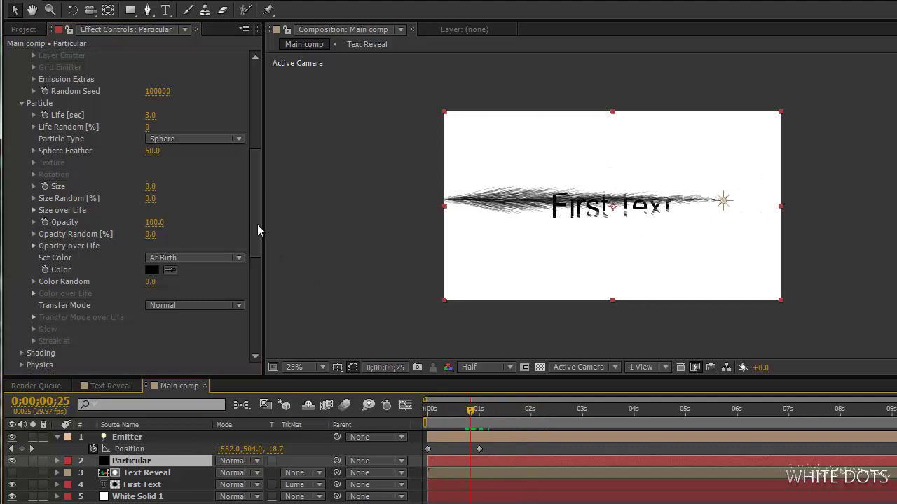
left_click_drag(257, 224, 250, 291)
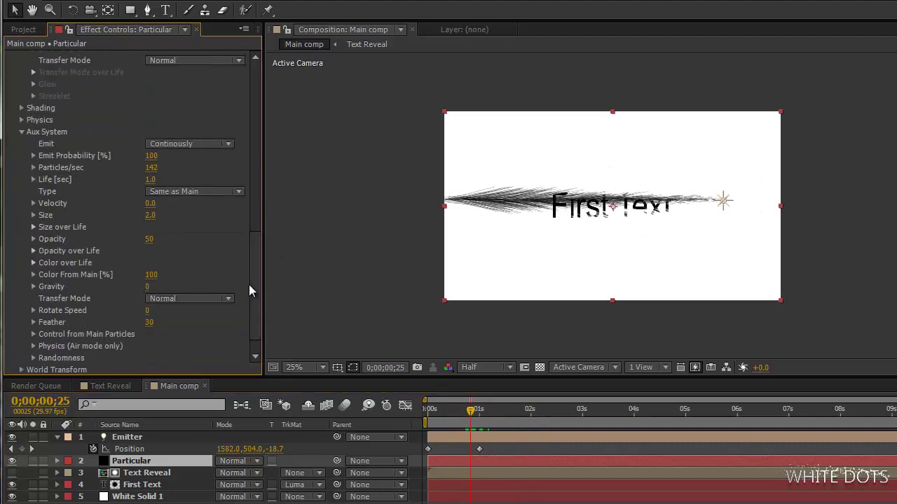
In Physics > Air > Turbulence Field, set Affect Position to 100.
left_click(22, 119)
scroll(251, 252, "down", 3)
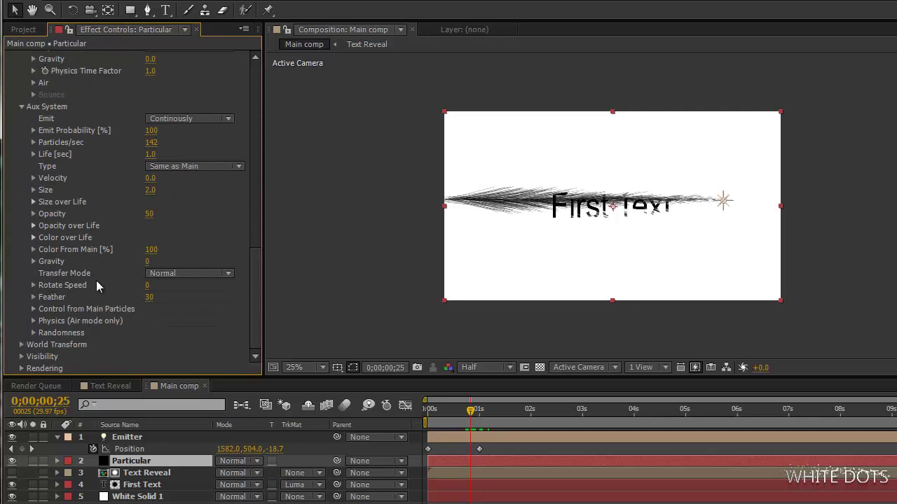
left_click_drag(262, 259, 257, 266)
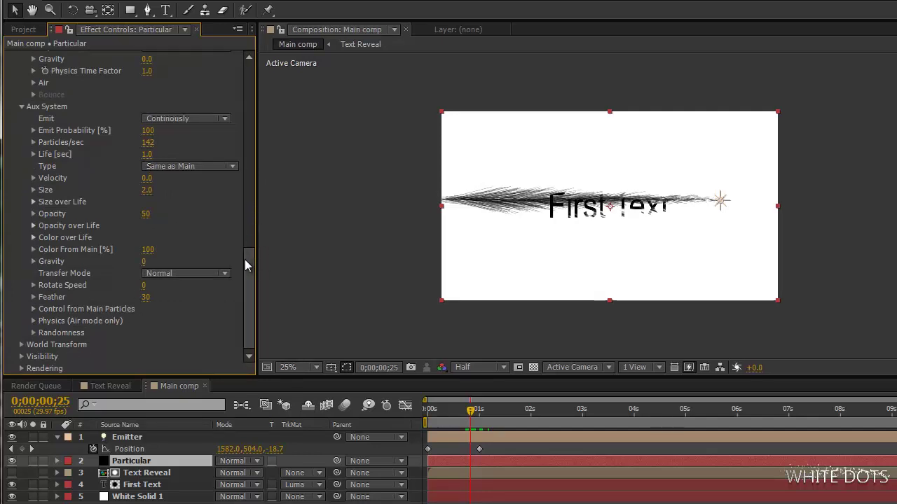
scroll(250, 260, "up", 5)
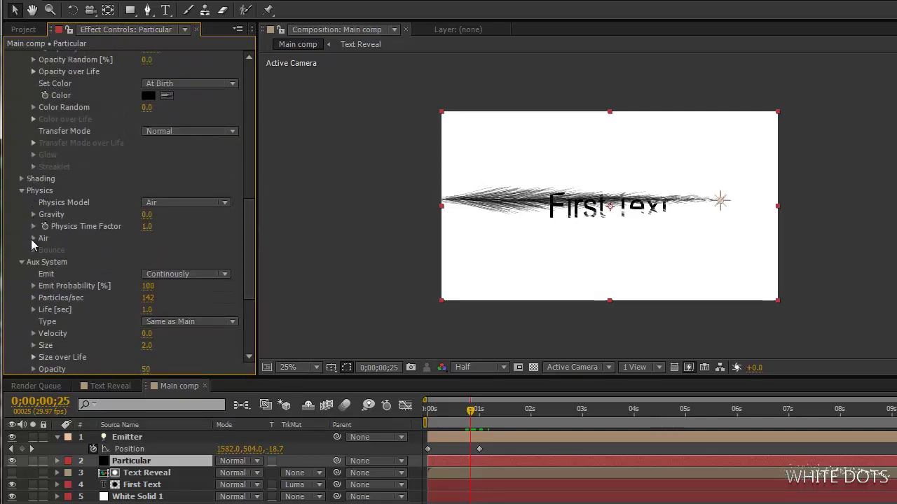
left_click(33, 238)
scroll(250, 266, "down", 7)
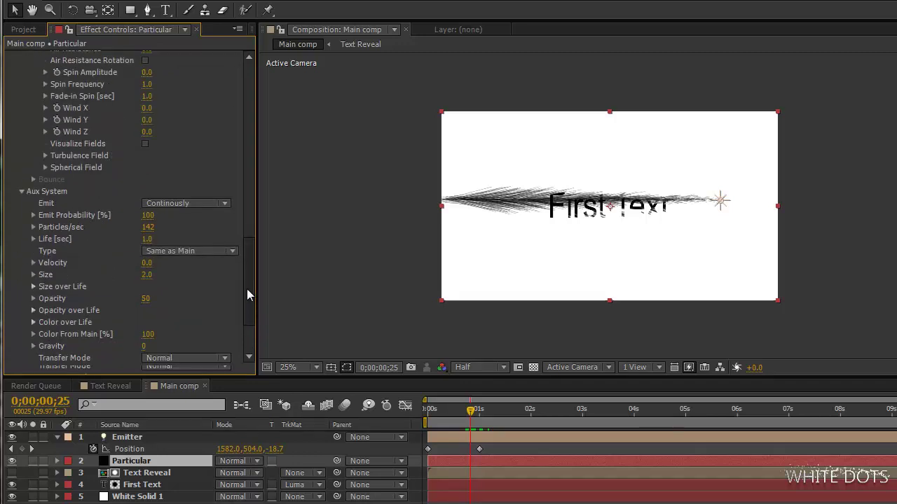
left_click(45, 148)
left_click_drag(166, 172, 176, 173)
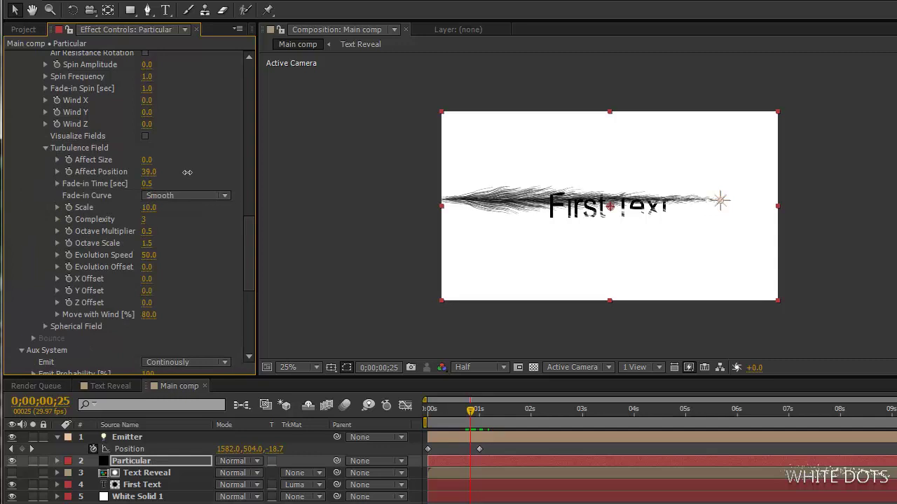
left_click(148, 175)
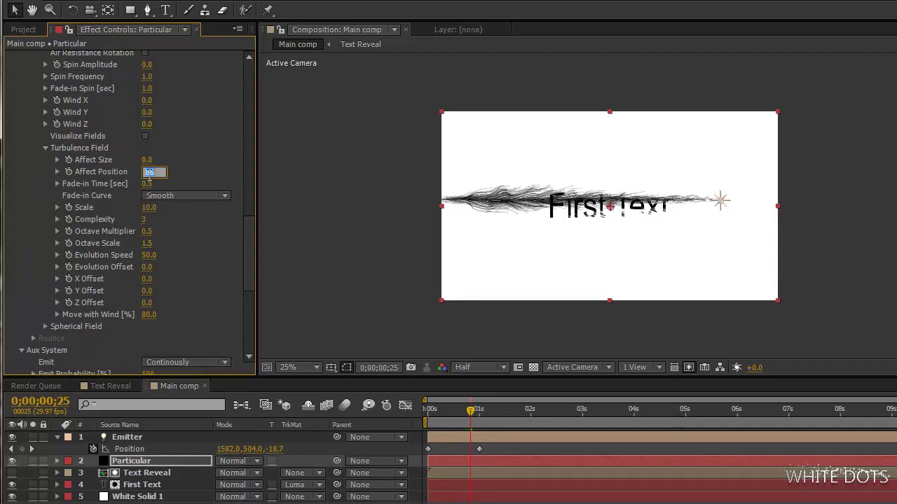
key("Return")
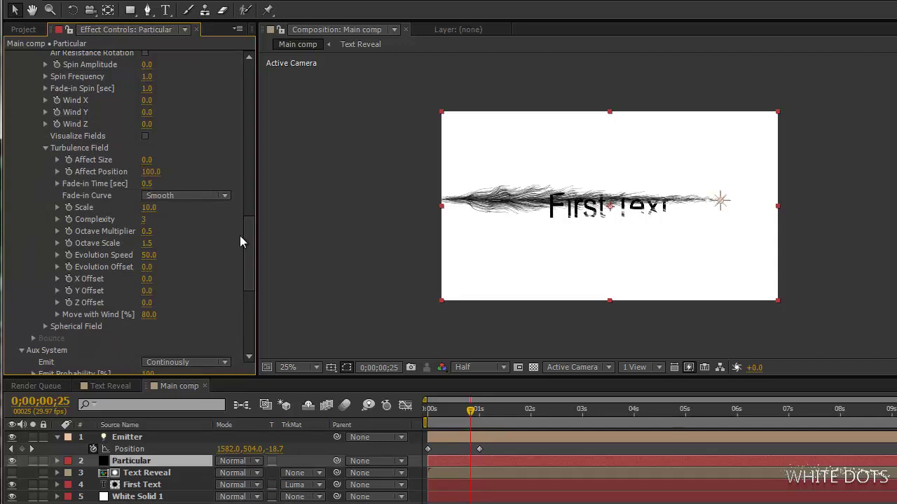
Give the Aux System physics a Turbulence Position of 360 and preview the swirling smoke.
left_click_drag(247, 243, 245, 345)
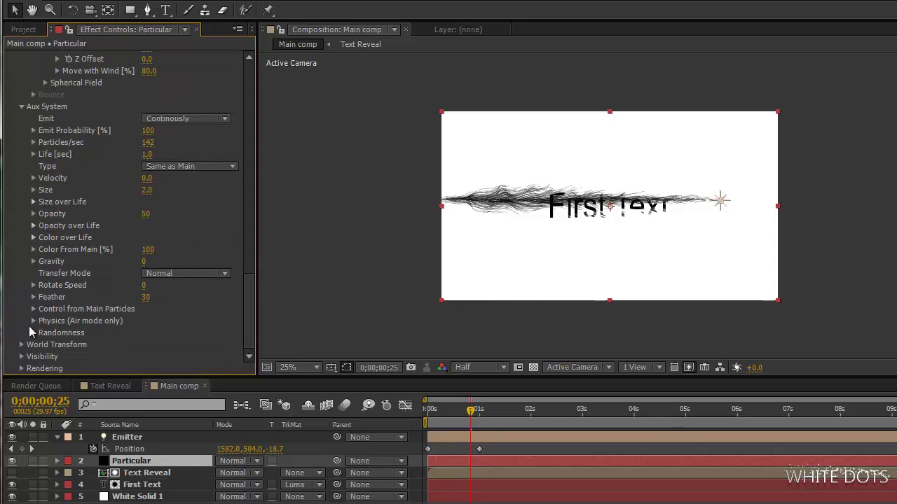
left_click(33, 321)
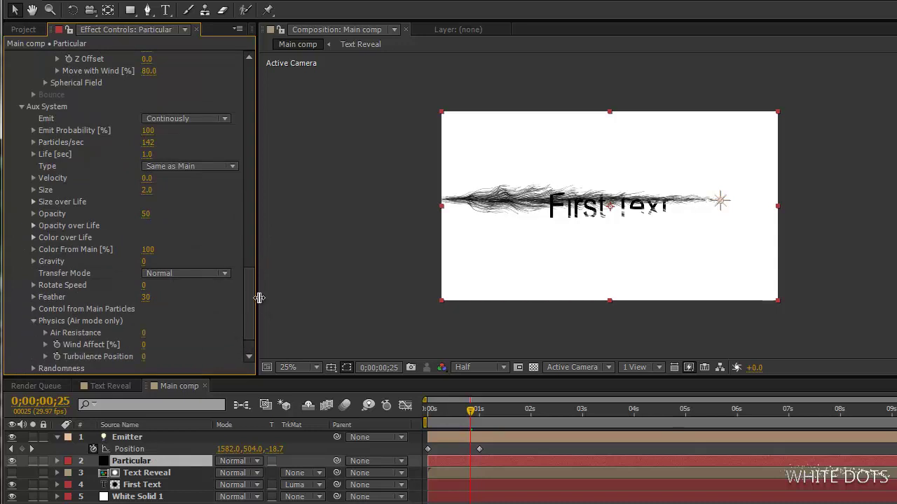
scroll(248, 319, "down", 2)
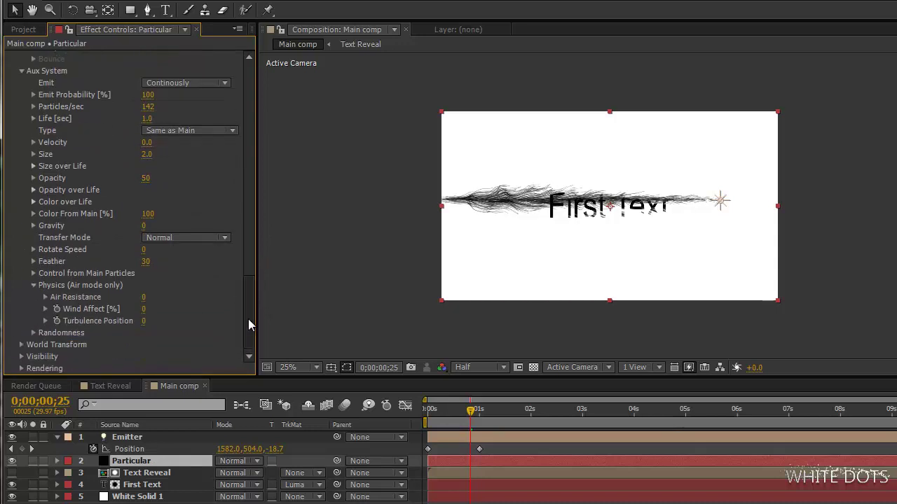
left_click(144, 322)
left_click(136, 332)
left_click_drag(143, 318, 198, 318)
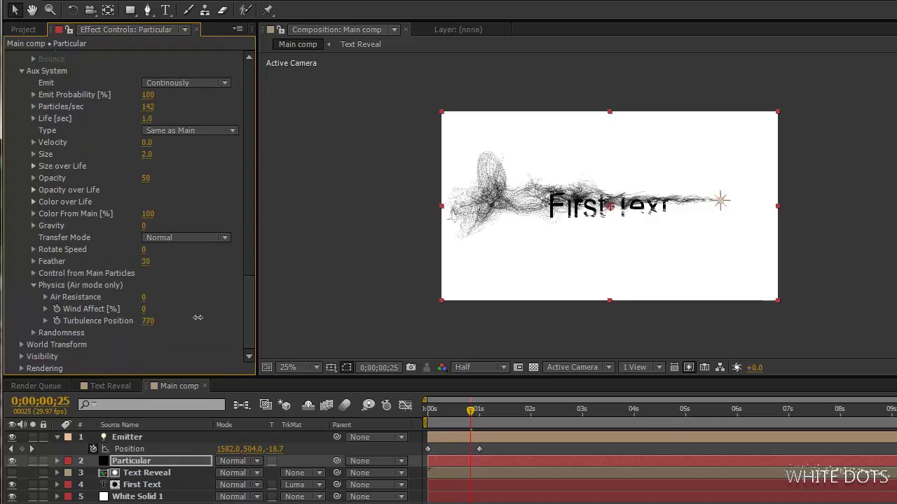
left_click_drag(171, 321, 170, 321)
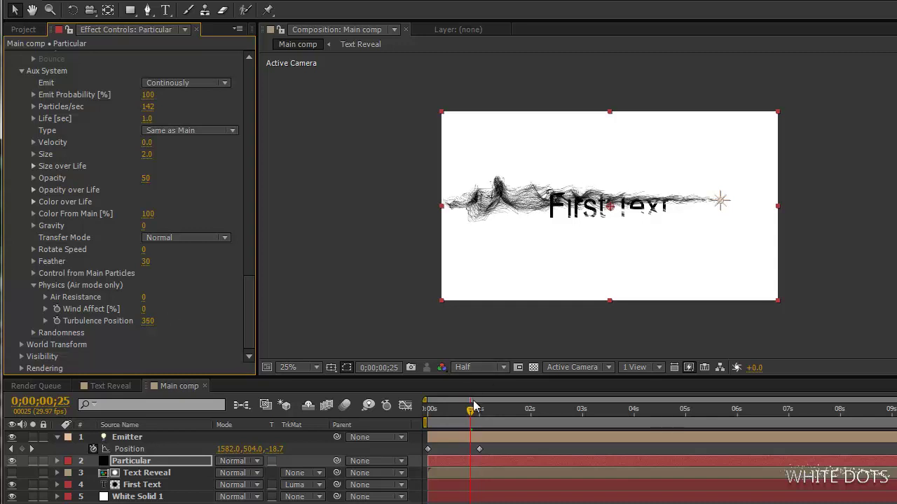
left_click_drag(474, 406, 534, 424)
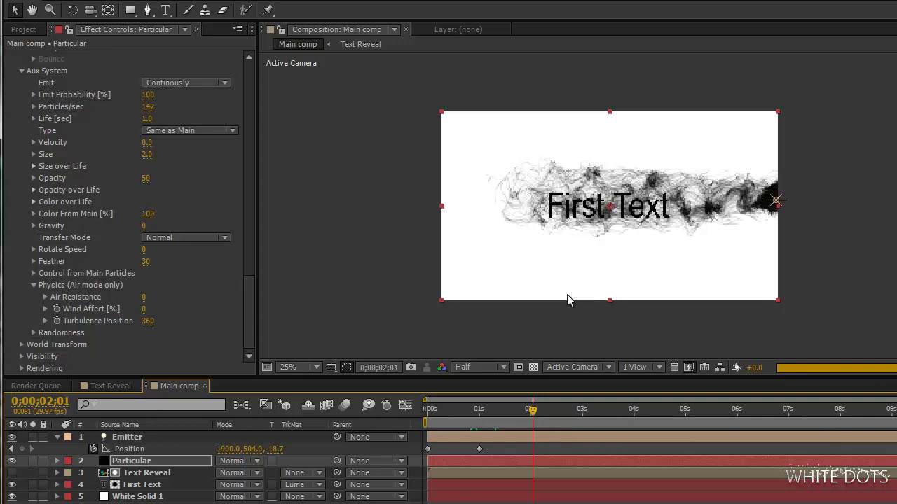
scroll(580, 284, "up", 1)
scroll(580, 284, "down", 1)
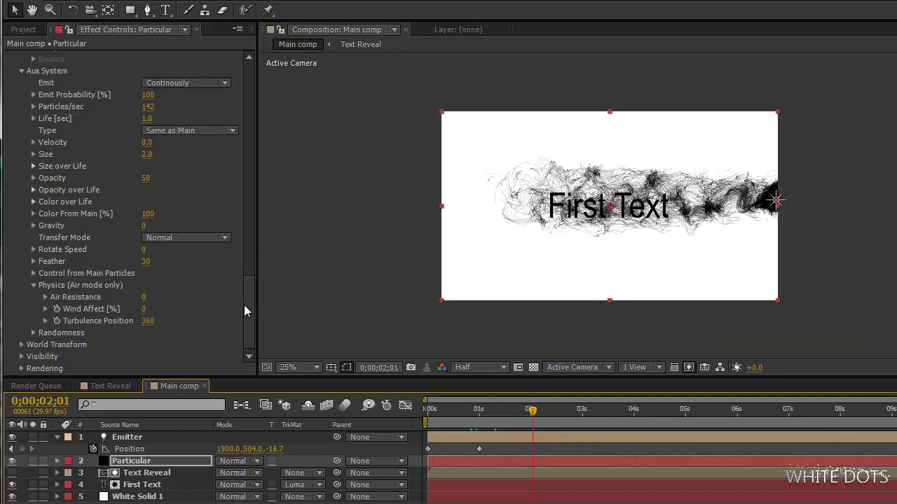
left_click_drag(245, 311, 249, 290)
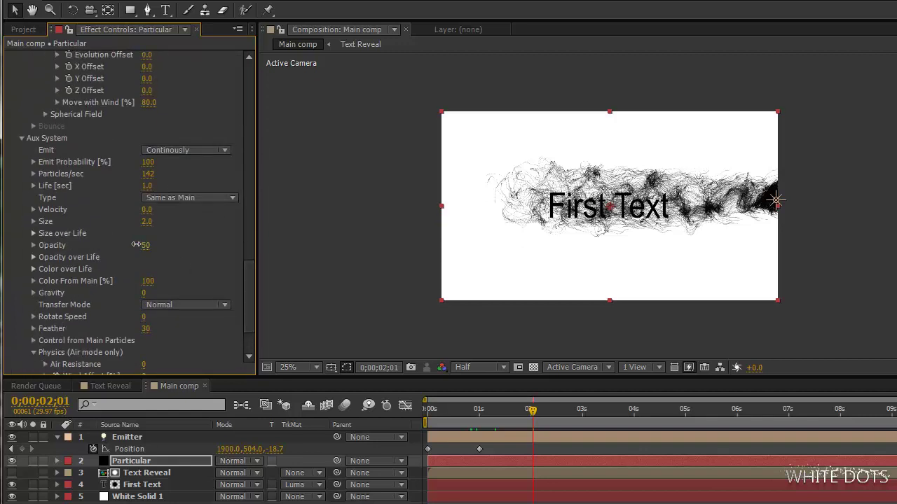
Set the Aux System Opacity to 30 and scrub through the reveal to check the fainter smoke.
left_click_drag(124, 246, 112, 245)
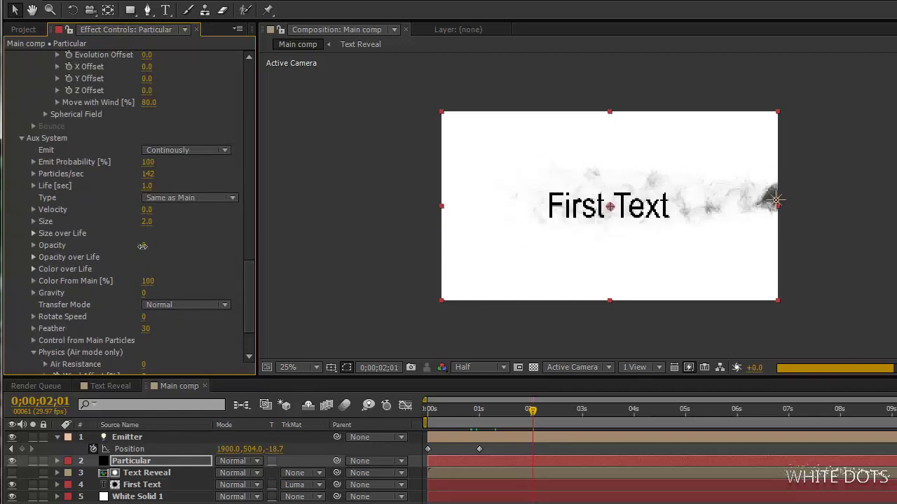
left_click(145, 246)
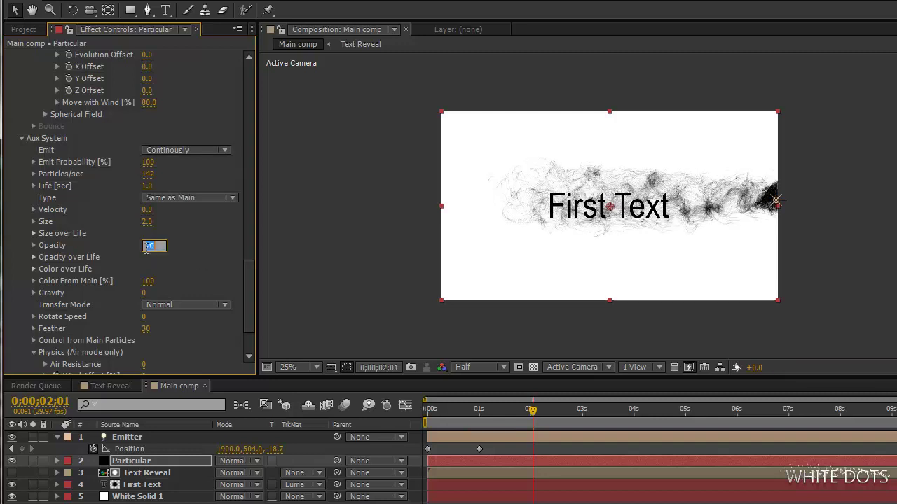
left_click_drag(477, 417, 482, 418)
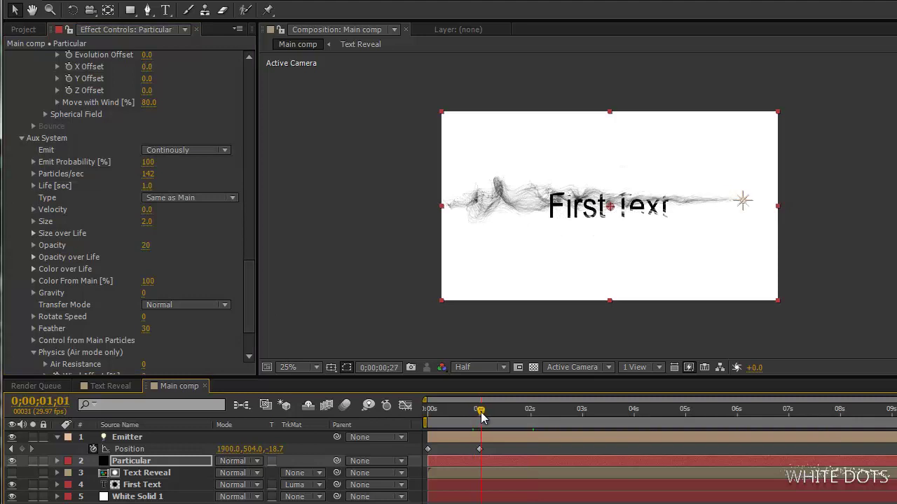
left_click(145, 246)
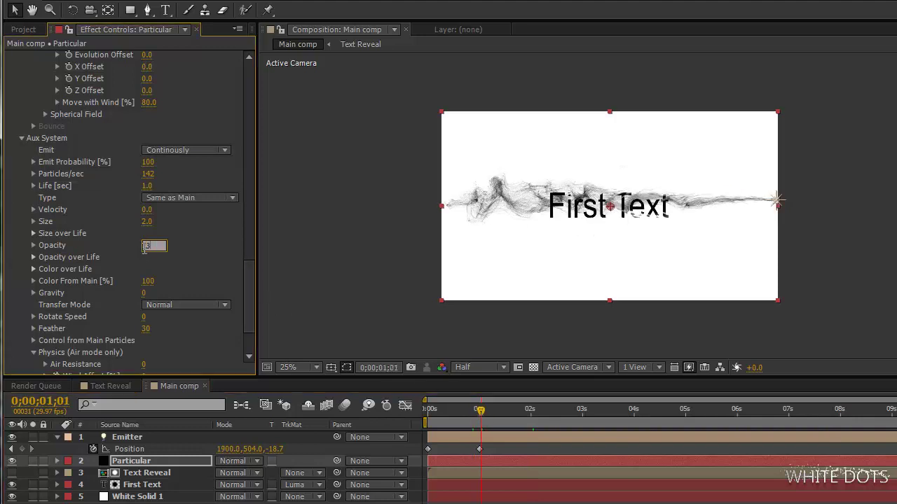
type("30")
key("Return")
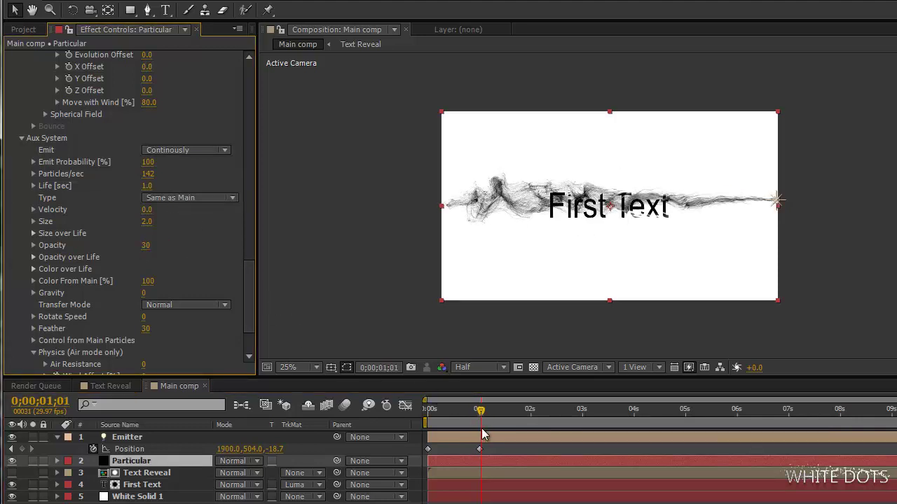
left_click_drag(491, 418, 462, 418)
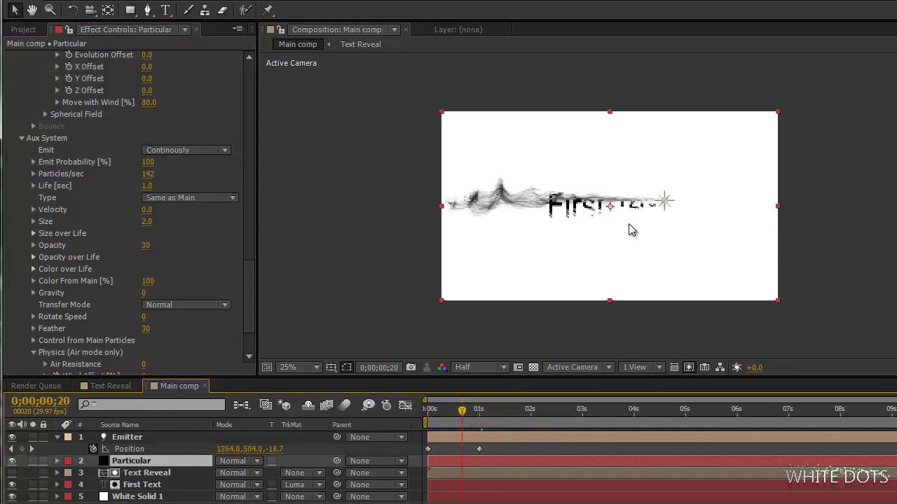
Nudge the Emitter's motion-path points slightly lower, ending at 1900.0, 504.0, -18.7.
left_click(664, 201)
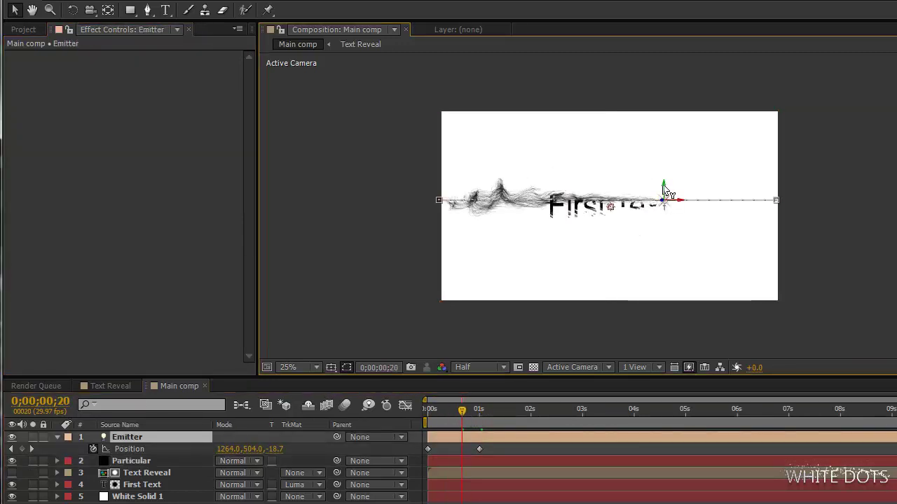
left_click_drag(664, 189, 664, 197)
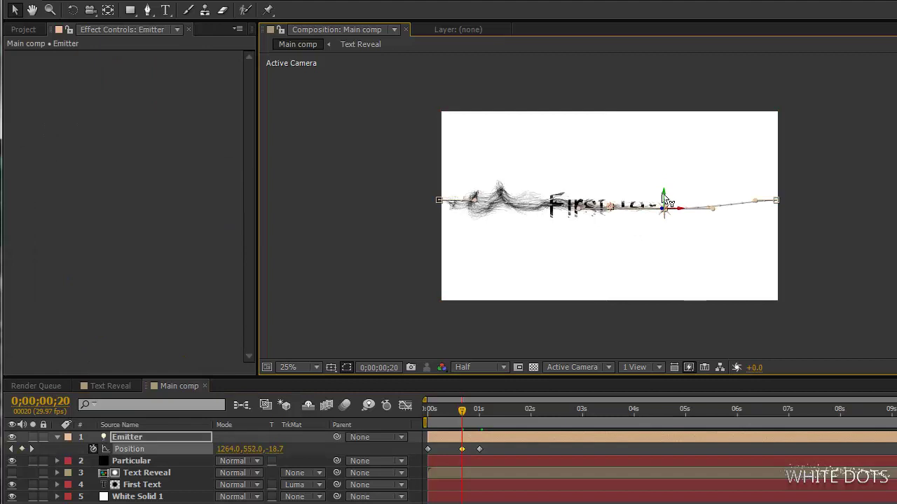
key("ctrl+z")
key("k")
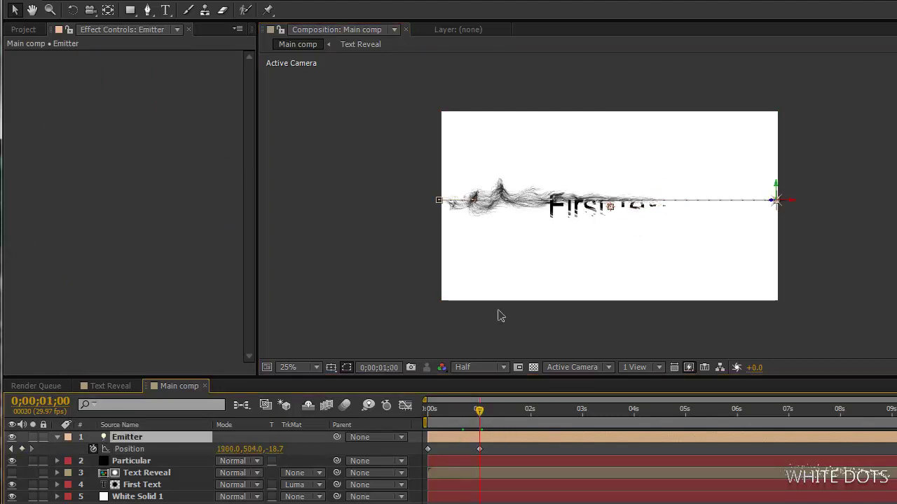
left_click_drag(440, 203, 435, 211)
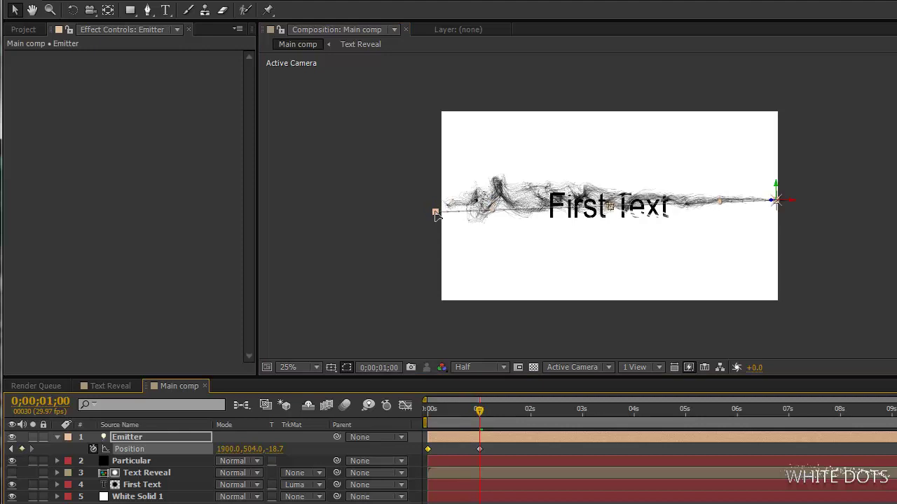
left_click(456, 411)
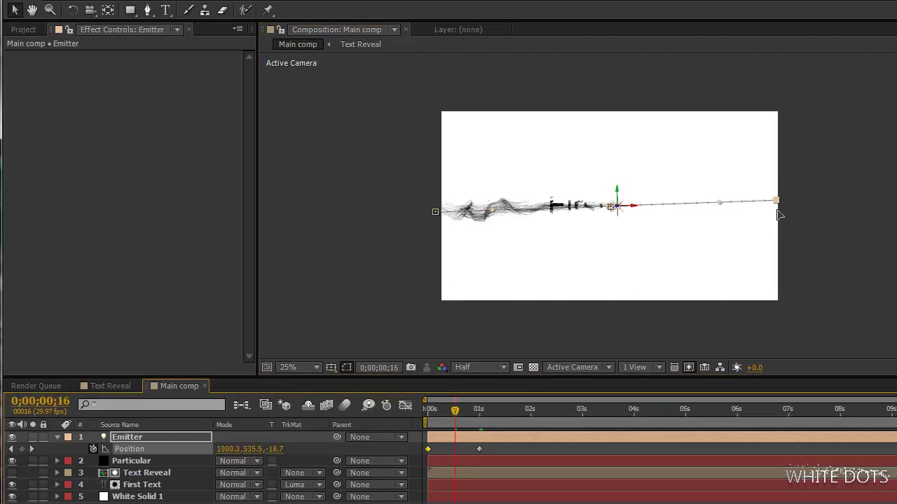
left_click_drag(777, 211, 777, 213)
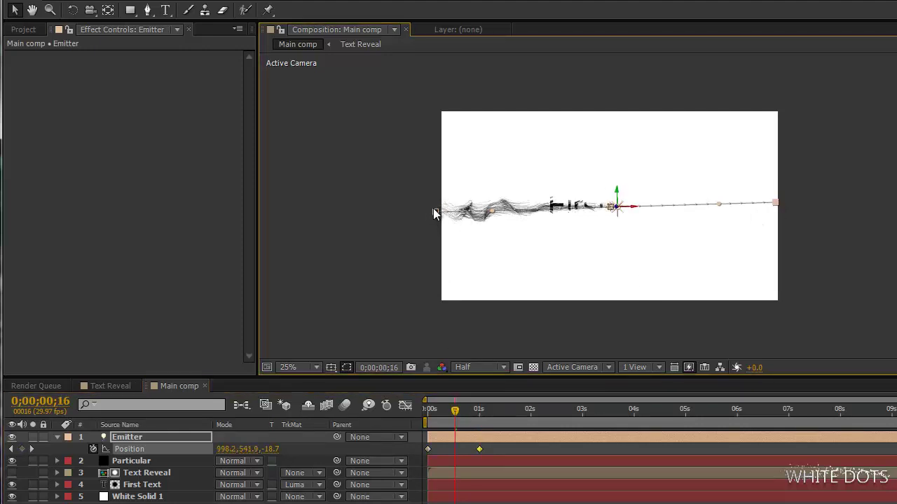
Set Particular's aux trail Size to 3.0 and Air Spin Amplitude to 47.0.
left_click(133, 461)
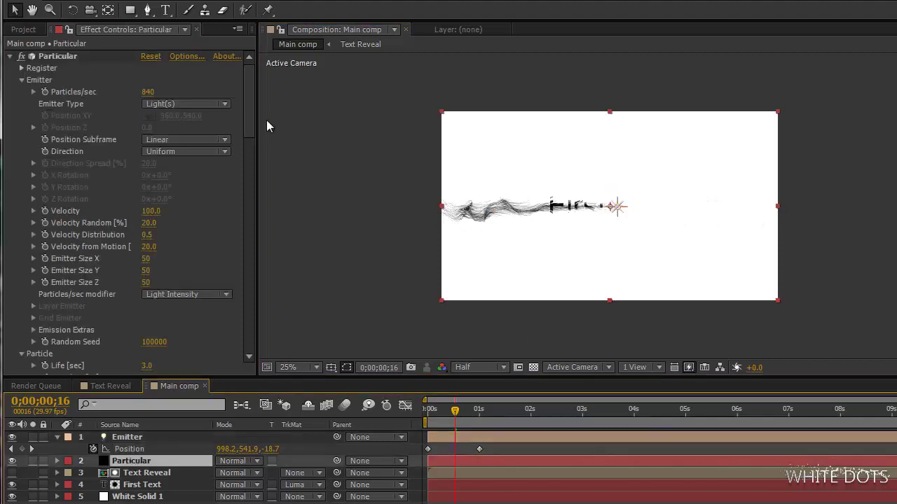
left_click_drag(248, 106, 239, 305)
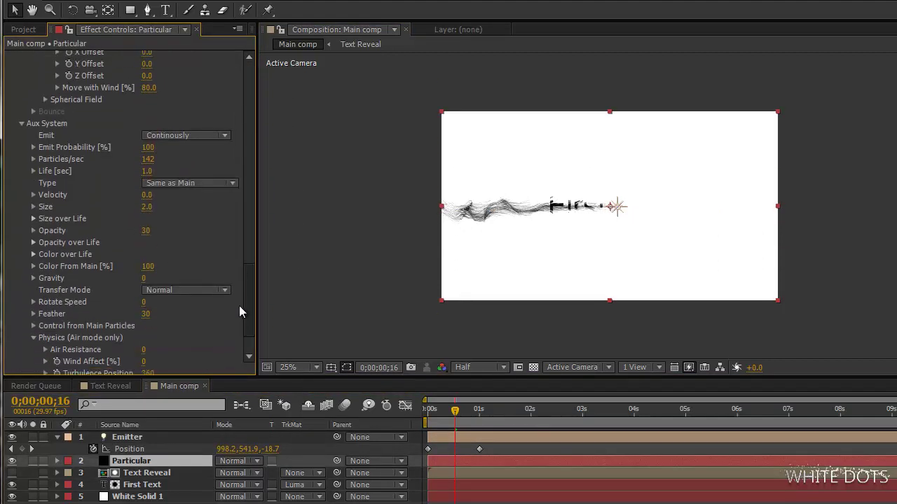
left_click(148, 208)
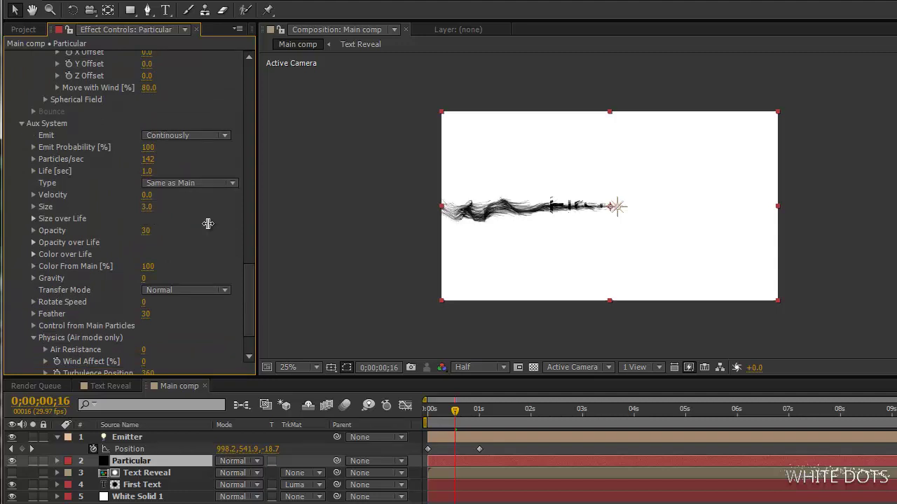
mouse_move(456, 411)
left_mouse_down()
mouse_move(503, 419)
mouse_move(459, 417)
left_mouse_up()
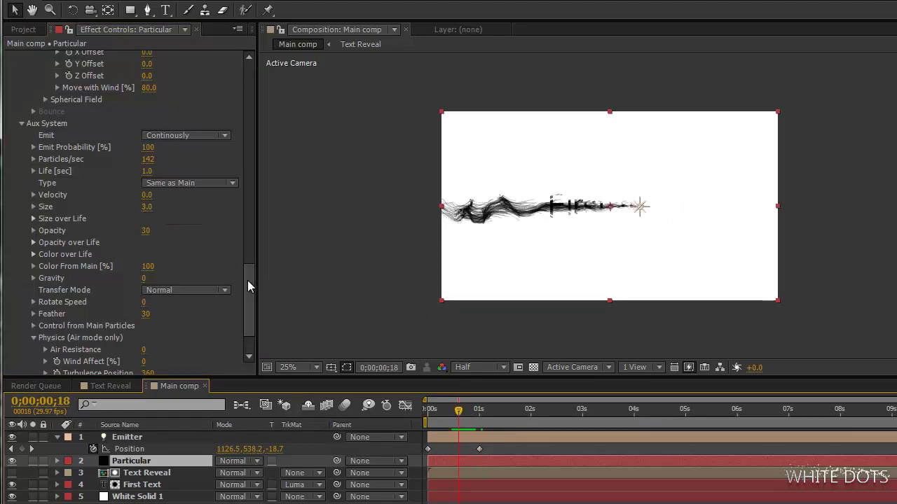
mouse_move(247, 280)
left_mouse_down()
mouse_move(244, 172)
mouse_move(236, 236)
mouse_move(234, 187)
mouse_move(234, 198)
left_mouse_up()
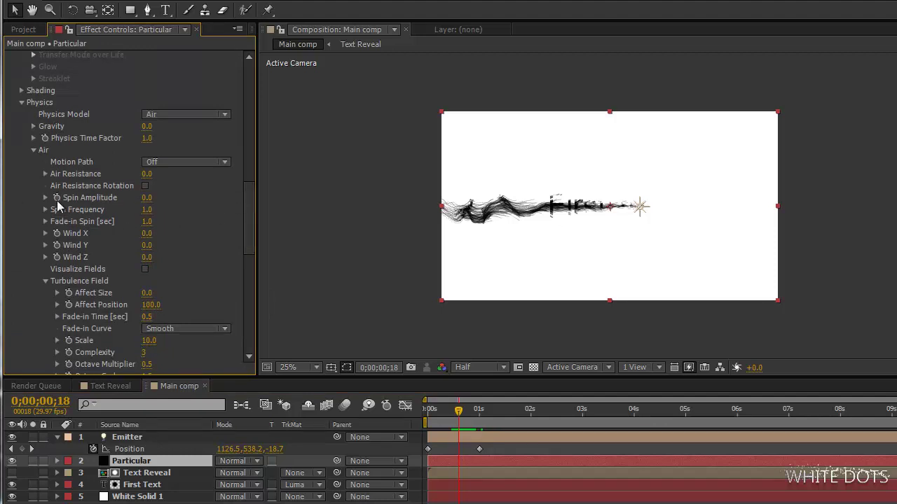
left_click_drag(146, 197, 179, 198)
left_click_drag(461, 412, 502, 410)
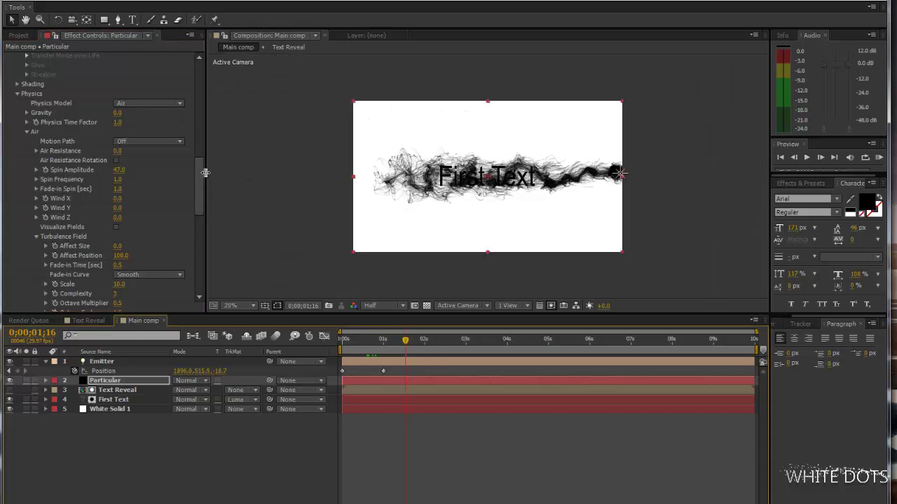
Collapse the Particular effect in Effect Controls.
left_click(202, 176)
scroll(413, 162, "up", 1)
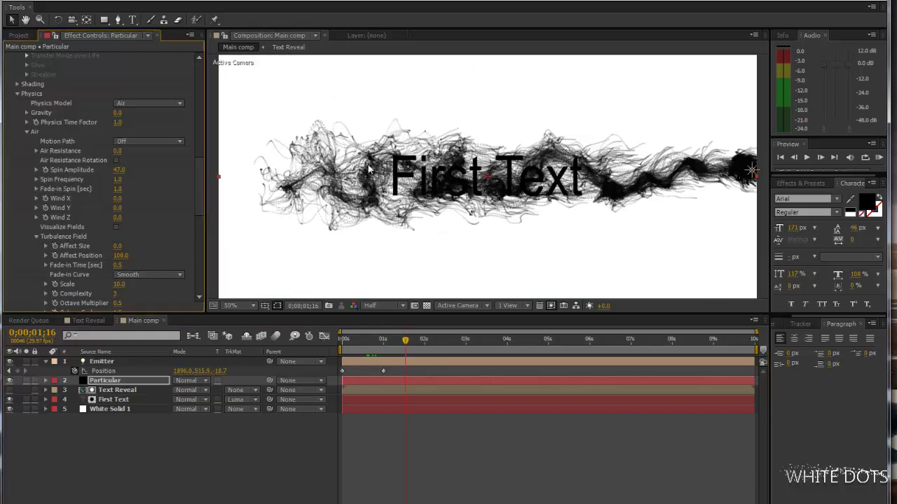
scroll(346, 163, "down", 1)
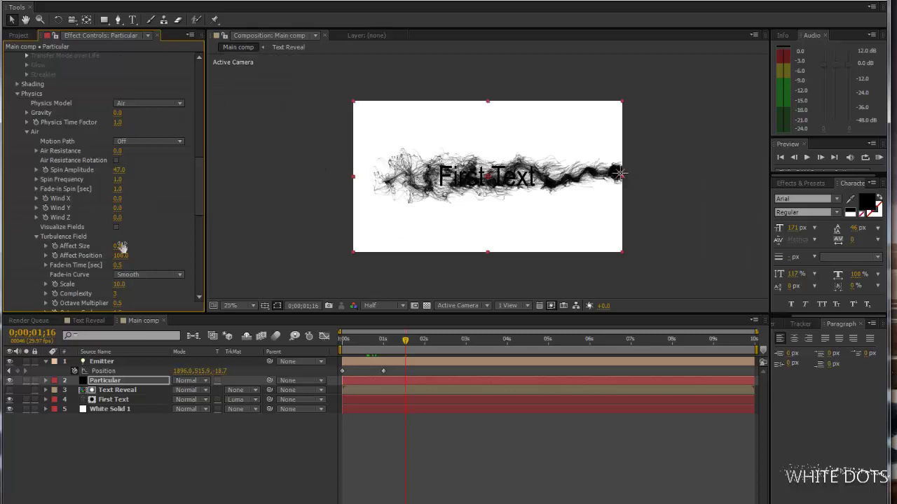
left_click_drag(201, 185, 201, 70)
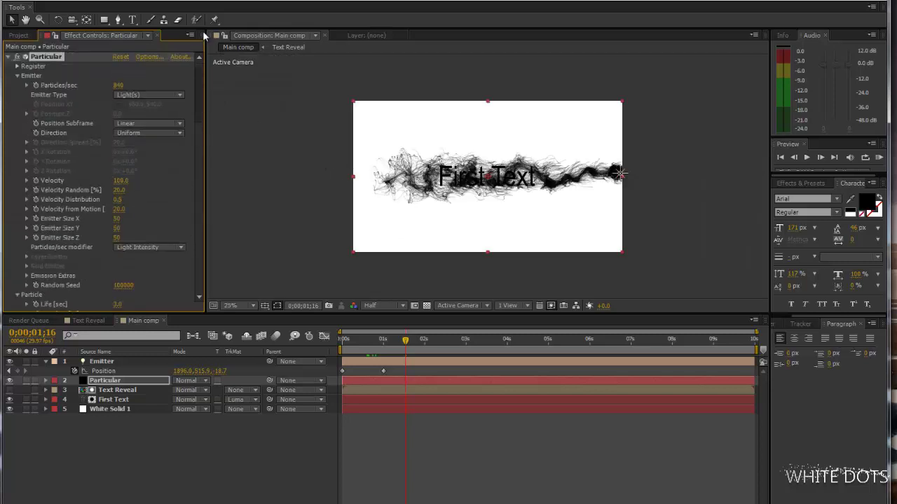
left_click(8, 56)
Try CC Vector Blur on the Particular layer, then delete it again.
left_click(126, 1)
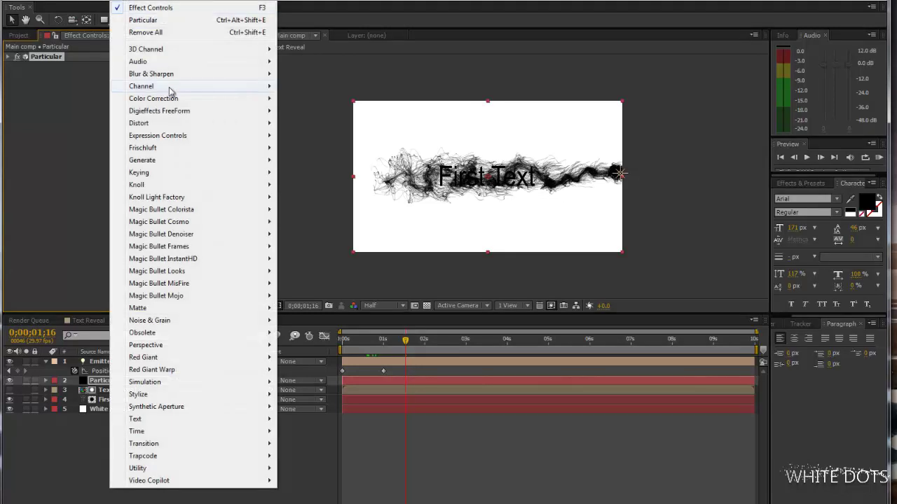
mouse_move(181, 76)
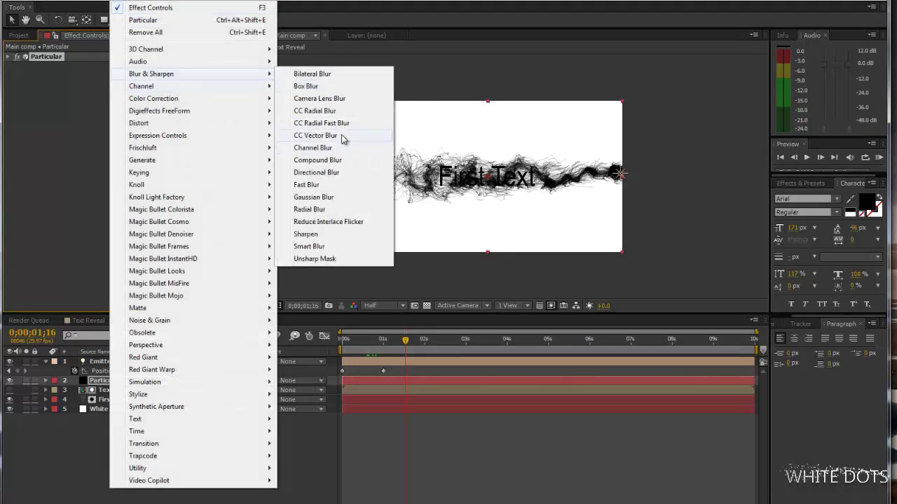
left_click(315, 136)
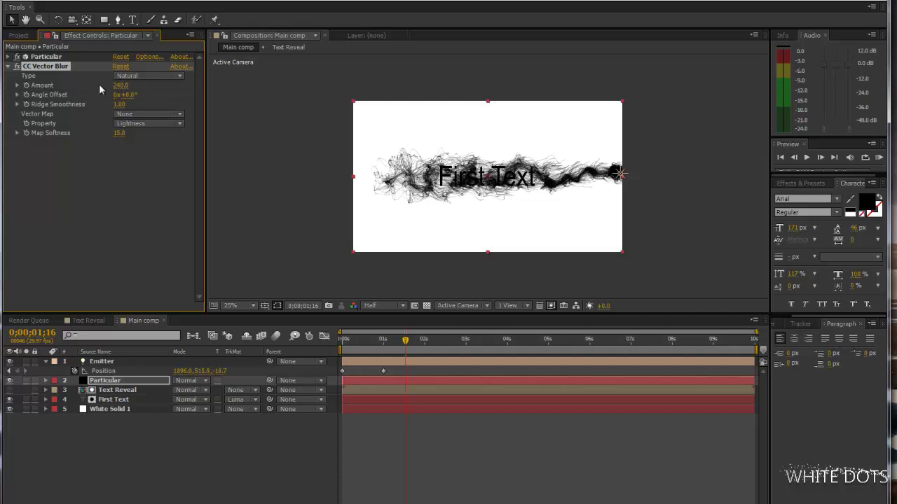
key("Delete")
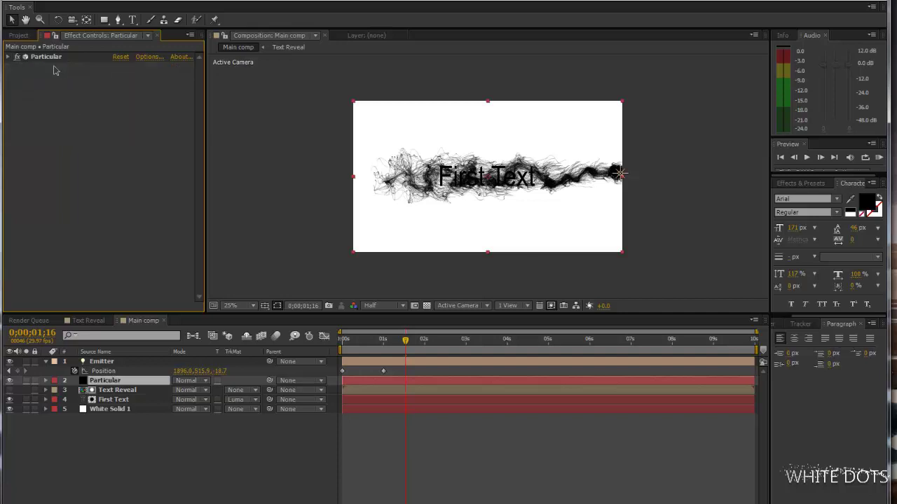
right_click(49, 85)
left_click(49, 86)
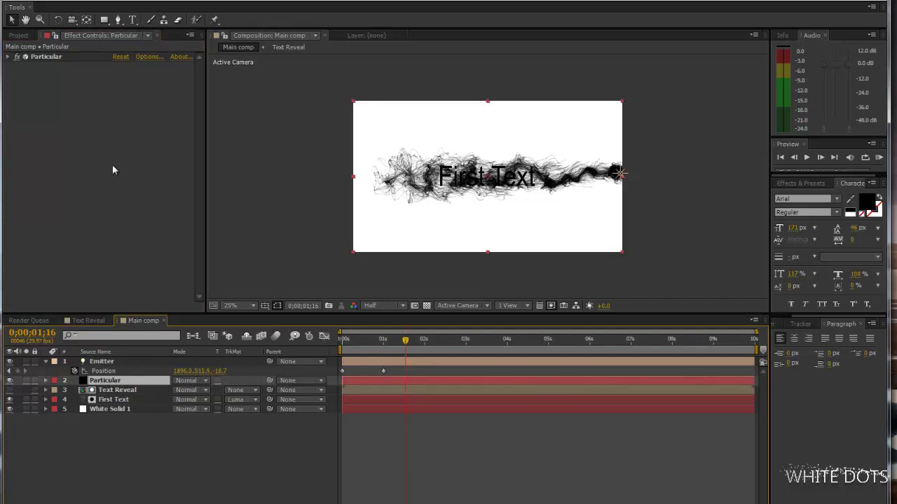
Add a new adjustment layer at the top of Main comp.
left_click(103, 3)
mouse_move(91, 2)
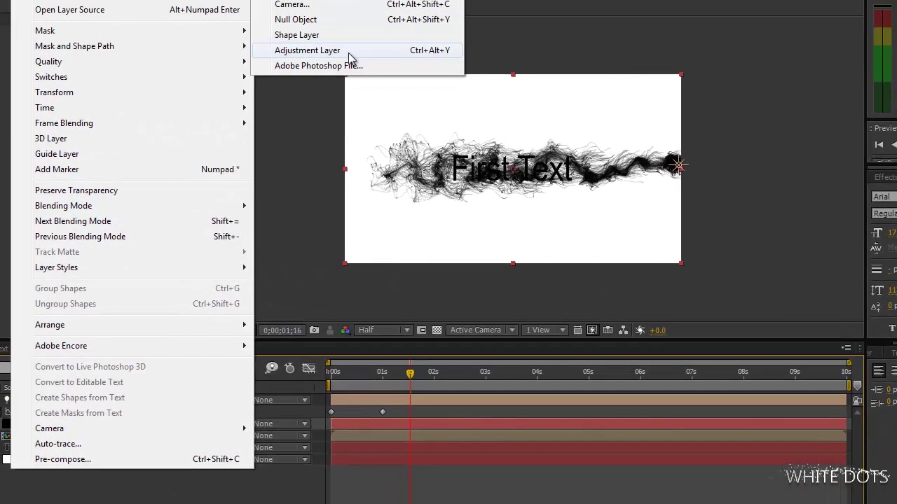
left_click(347, 61)
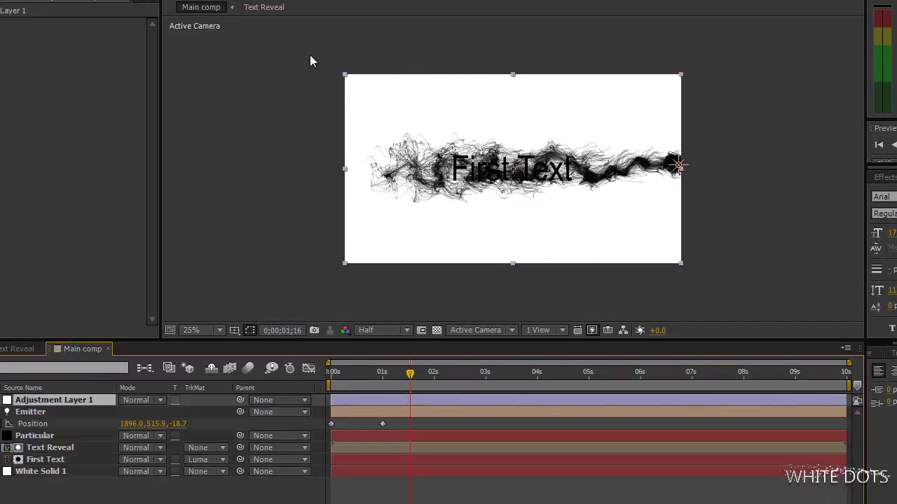
Apply CC Vector Blur to the adjustment layer with Type Perpendicular and Amount 25.
left_click(53, 1)
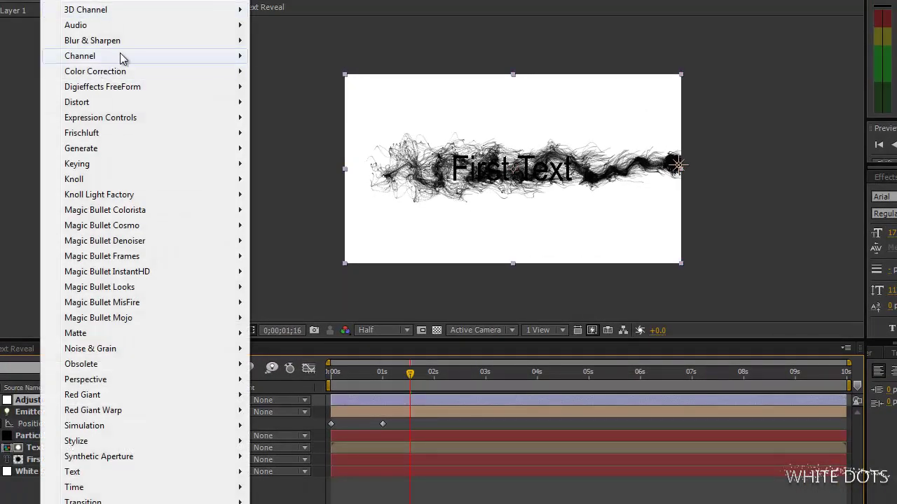
mouse_move(126, 40)
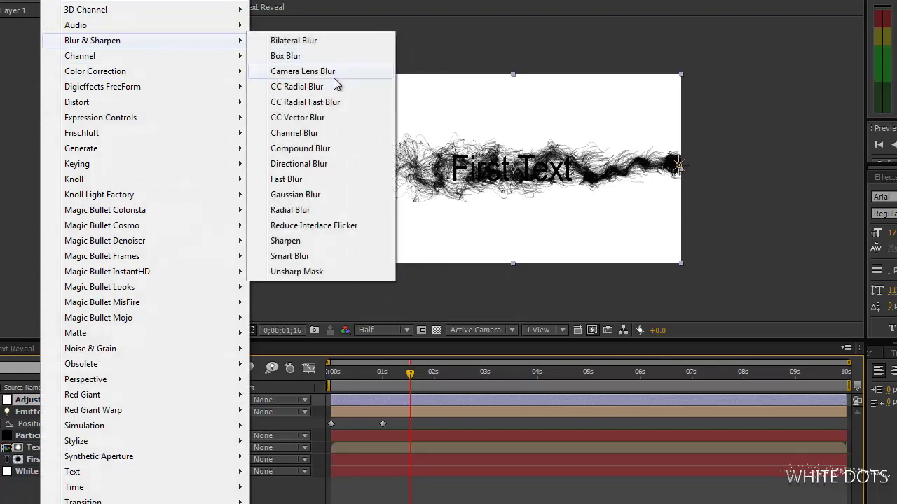
left_click(333, 117)
left_click_drag(51, 46, 51, 46)
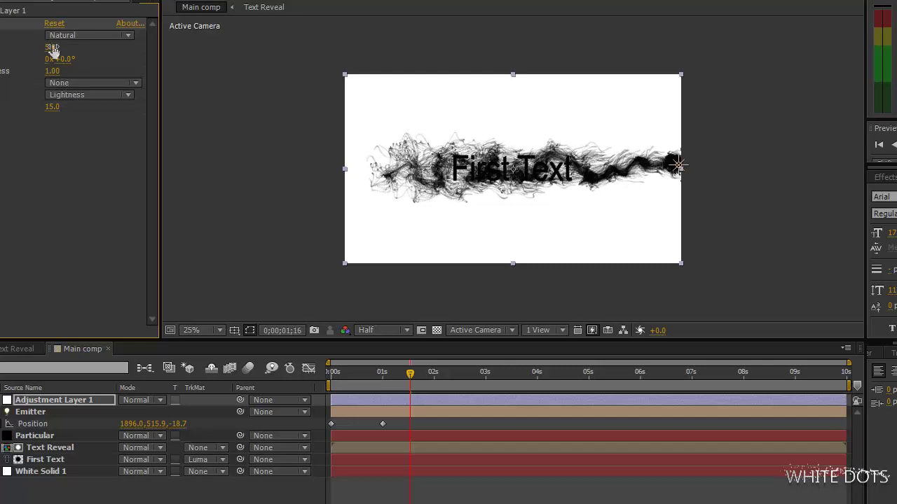
left_click(88, 35)
left_click(98, 78)
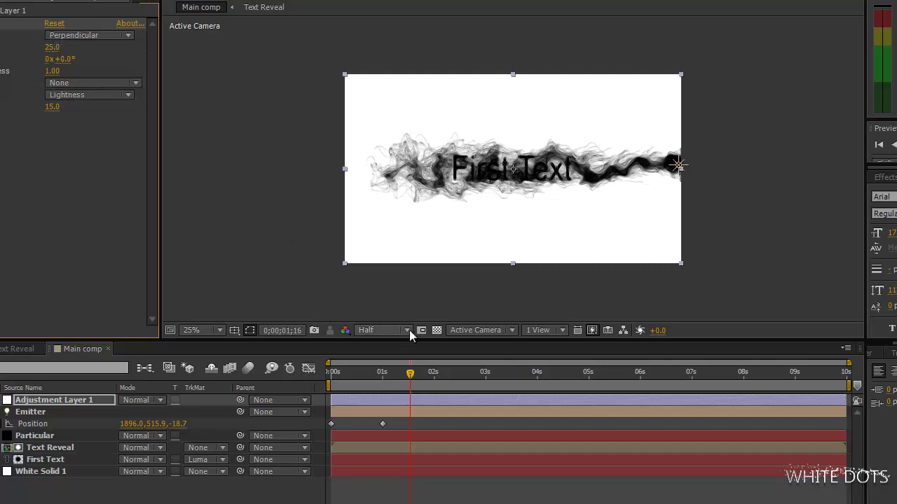
mouse_move(393, 383)
left_mouse_down()
mouse_move(364, 382)
mouse_move(387, 374)
left_mouse_up()
key("period")
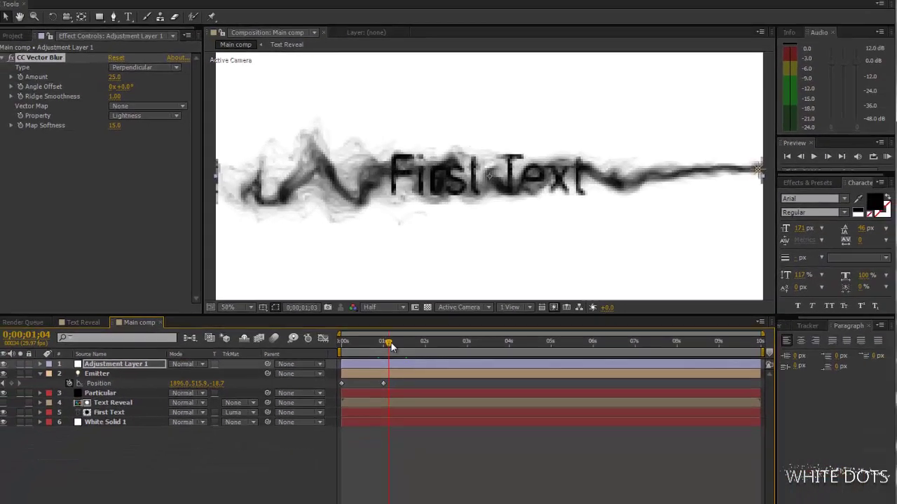
key("comma")
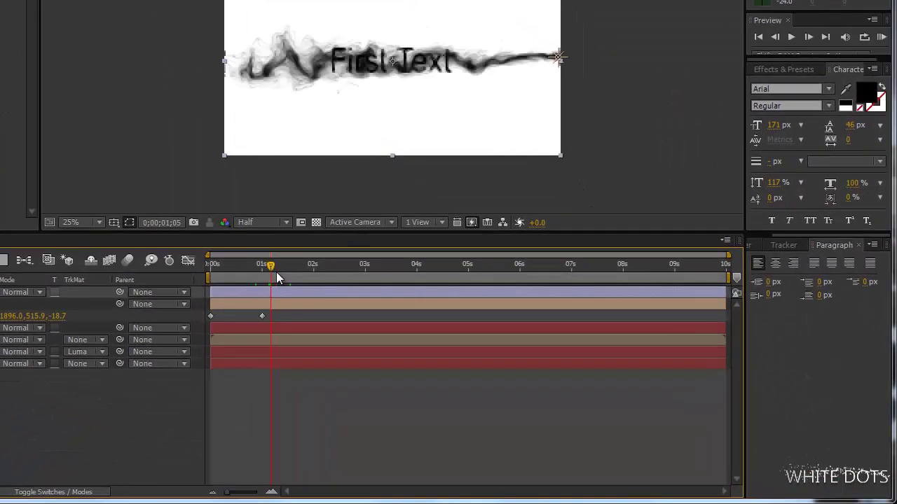
left_click_drag(395, 345, 398, 349)
left_click_drag(279, 277, 315, 276)
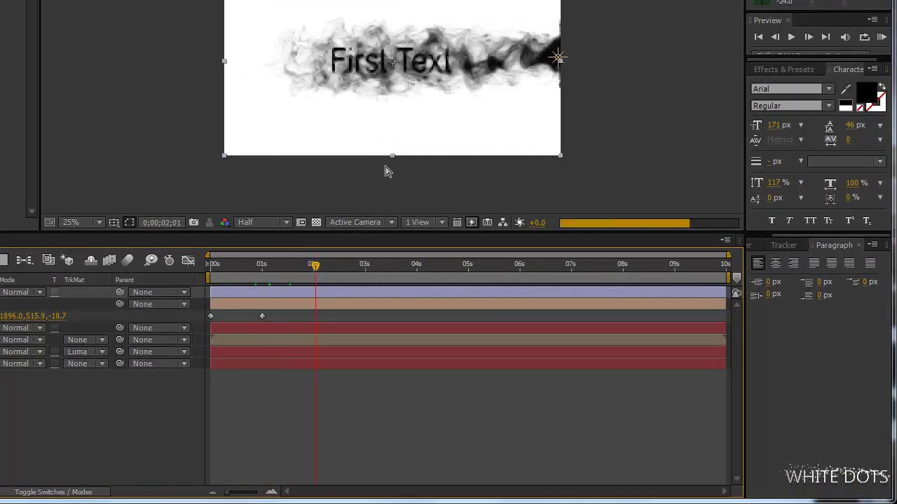
left_click(255, 276)
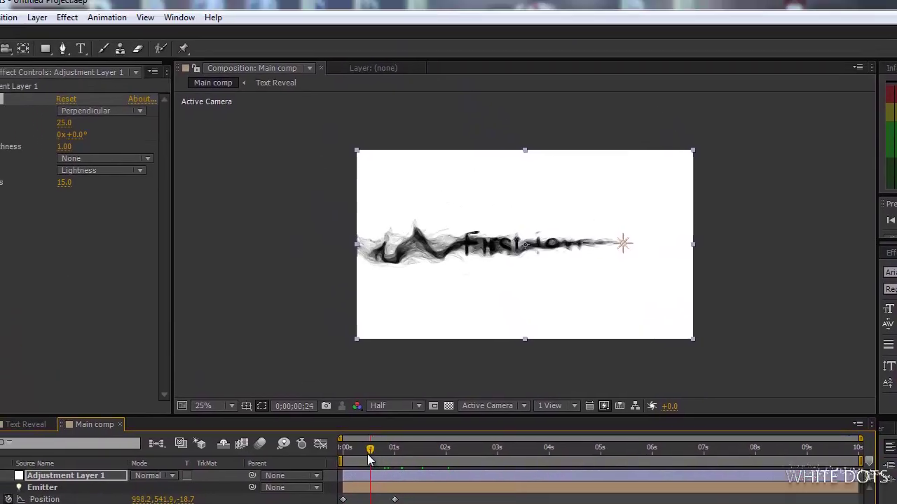
mouse_move(314, 374)
left_mouse_down()
mouse_move(302, 376)
mouse_move(327, 377)
left_mouse_up()
left_click(389, 463)
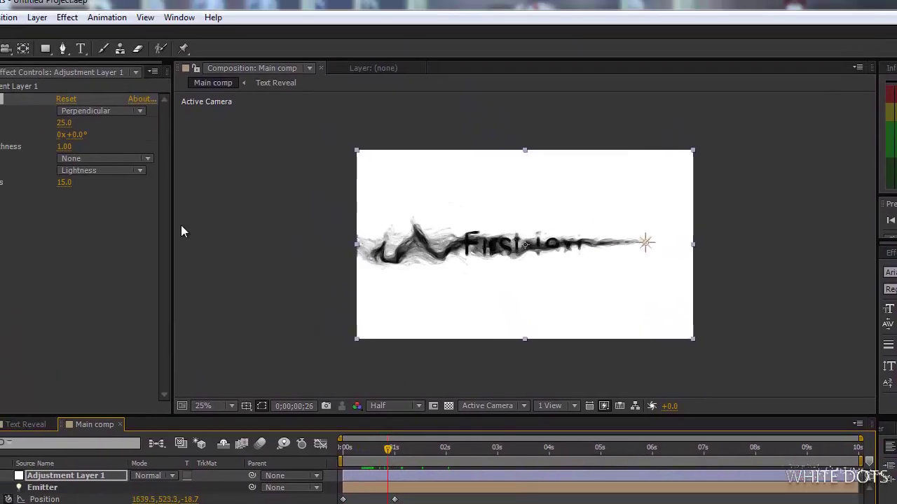
left_click(38, 17)
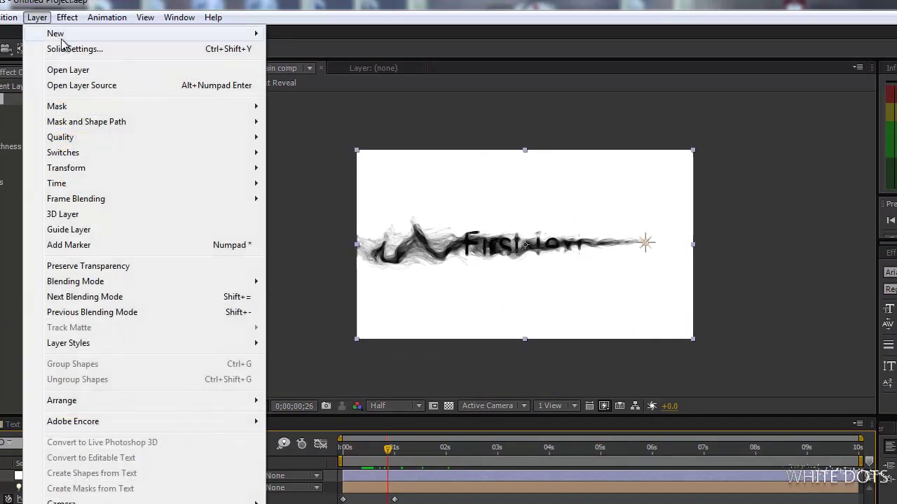
Add a full-size black solid and fill it with an ellipse mask.
mouse_move(54, 33)
left_click(296, 48)
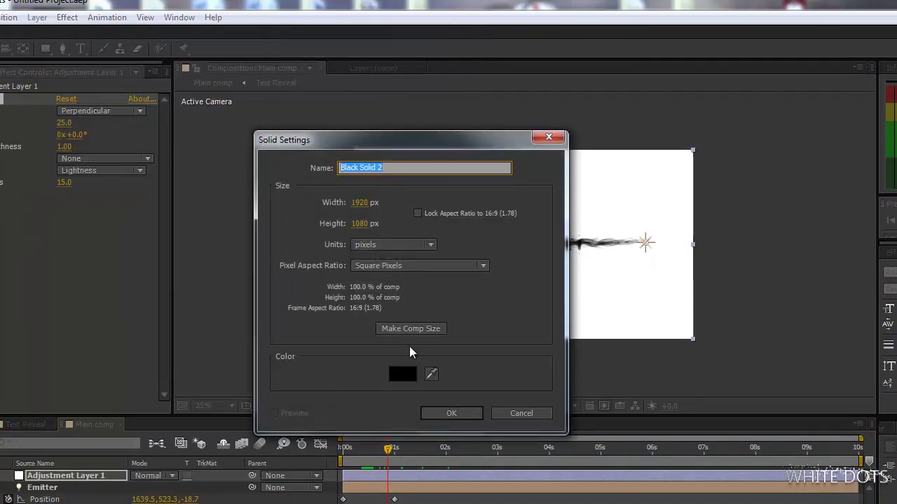
left_click(449, 414)
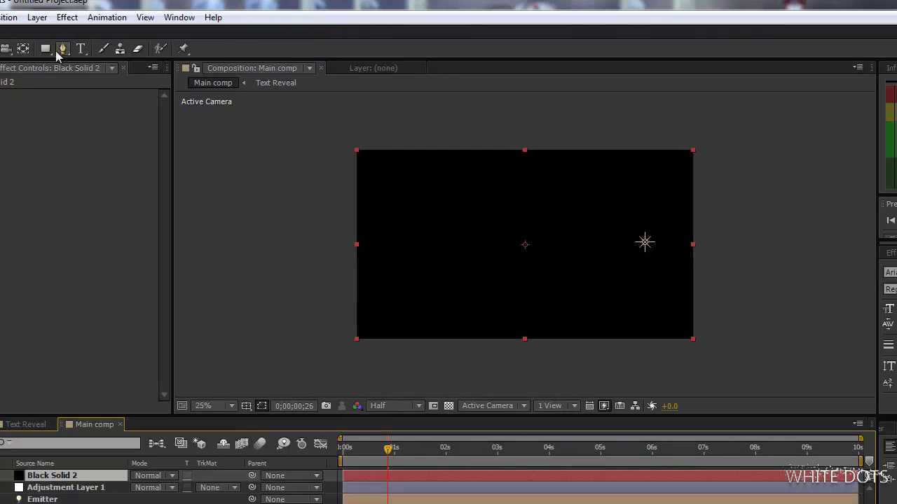
left_click(46, 49)
left_click(95, 79)
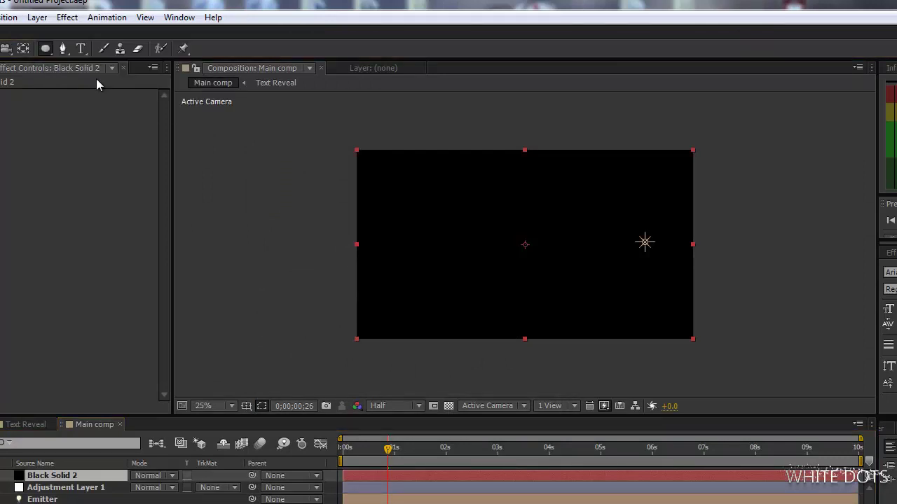
double_click(46, 48)
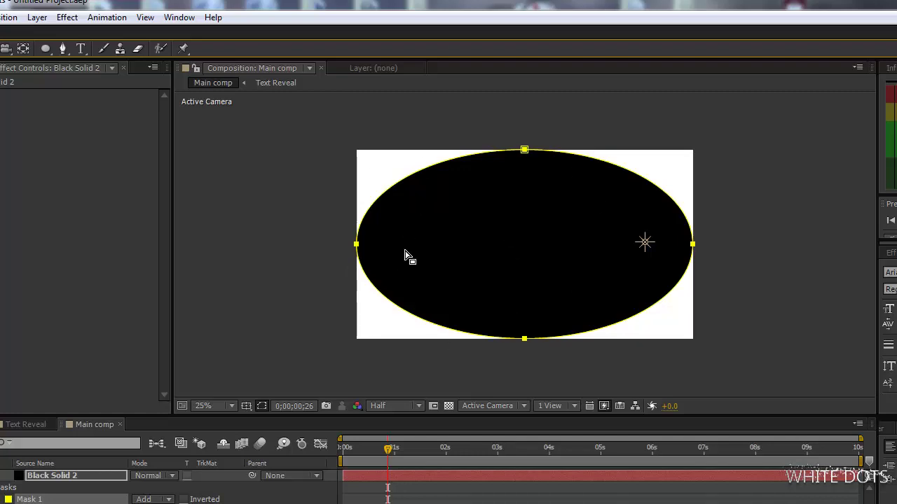
left_click(46, 49)
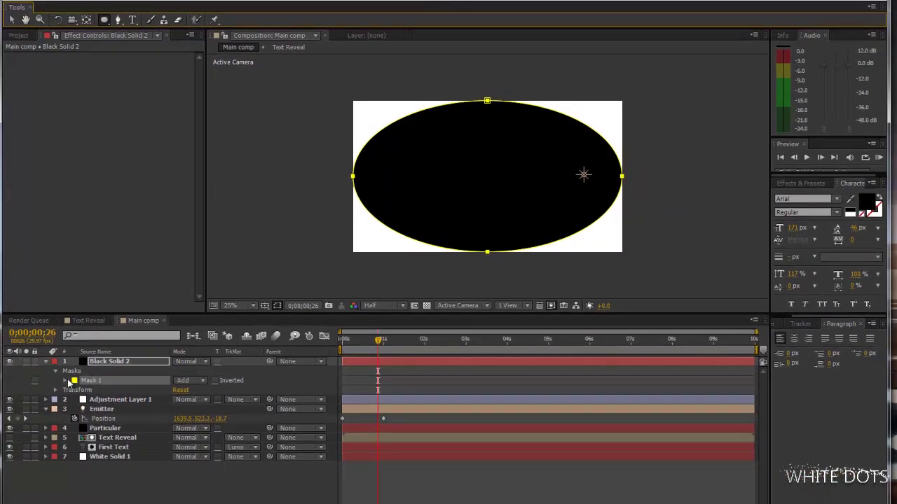
Set Mask 1 to Subtract and feather it about 539 px for a soft vignette.
left_click(65, 380)
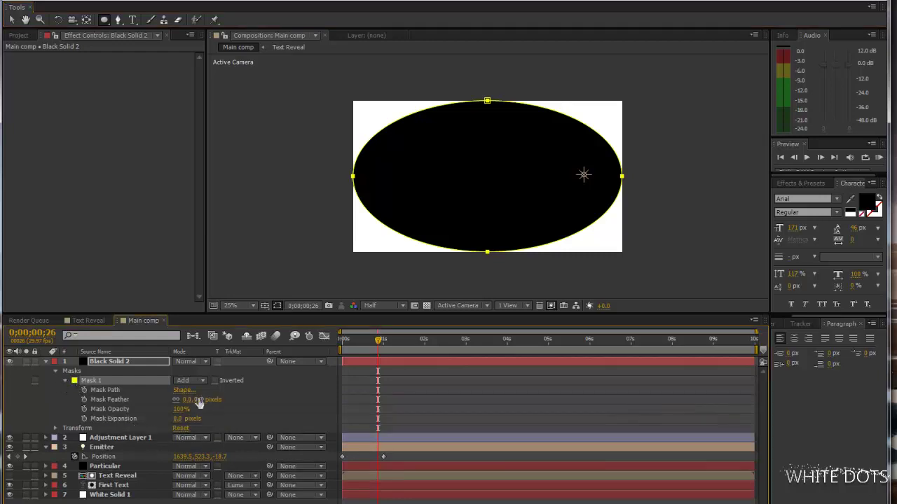
left_click_drag(187, 405, 194, 405)
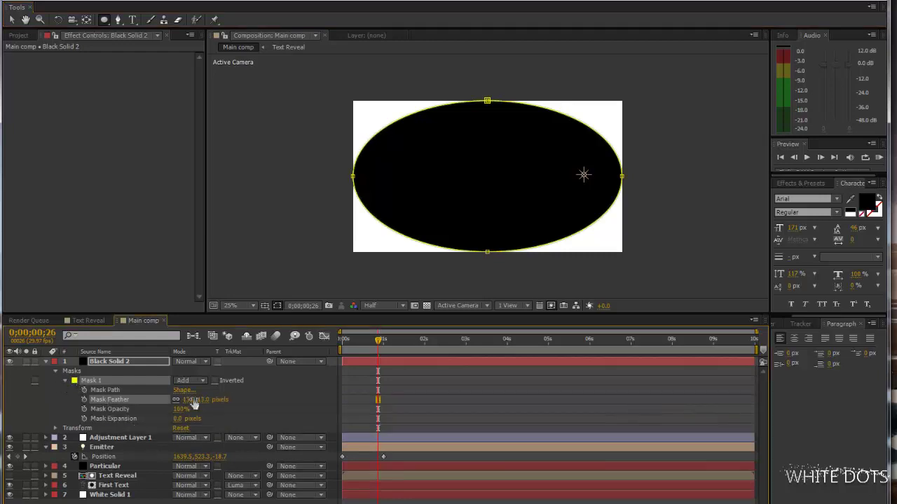
left_click(199, 379)
left_click(213, 418)
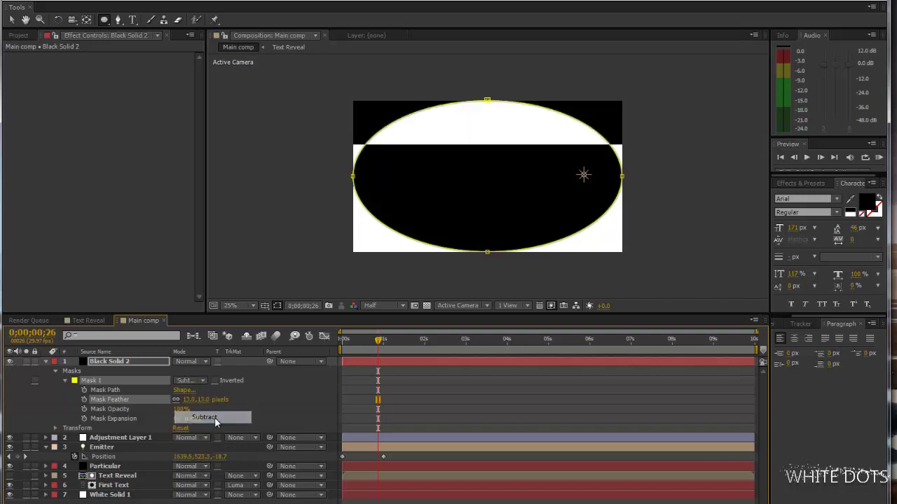
left_click_drag(193, 399, 479, 394)
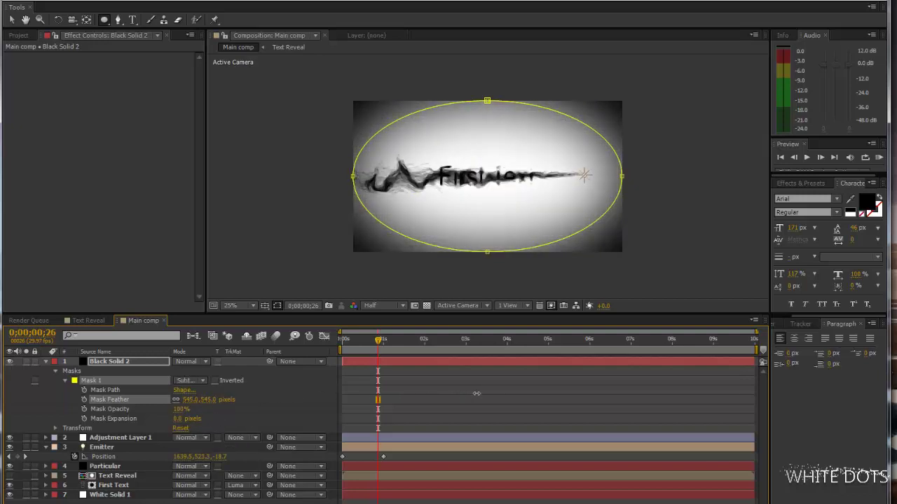
left_click(297, 402)
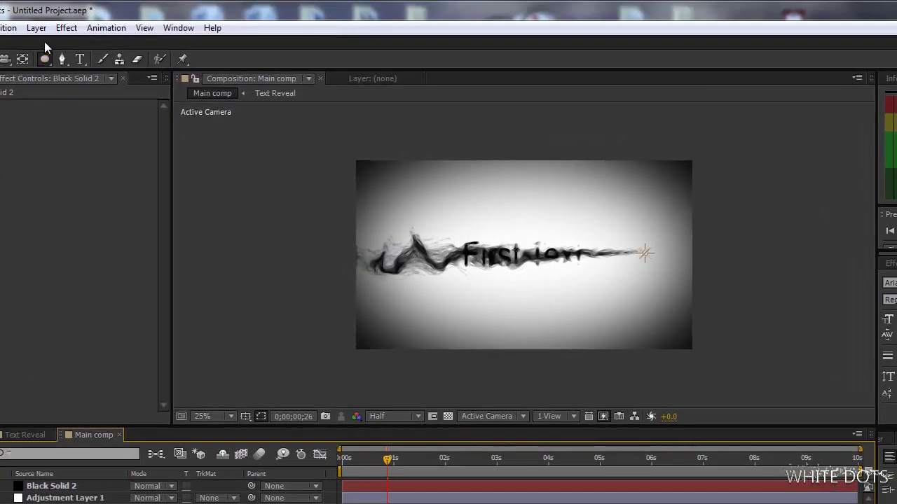
Add a new adjustment layer, Adjustment Layer 2.
left_click(36, 28)
mouse_move(59, 44)
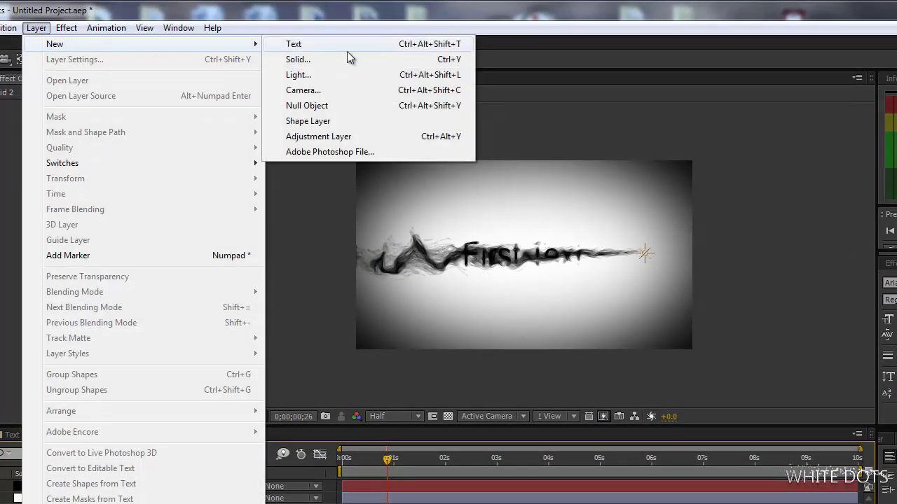
left_click(351, 137)
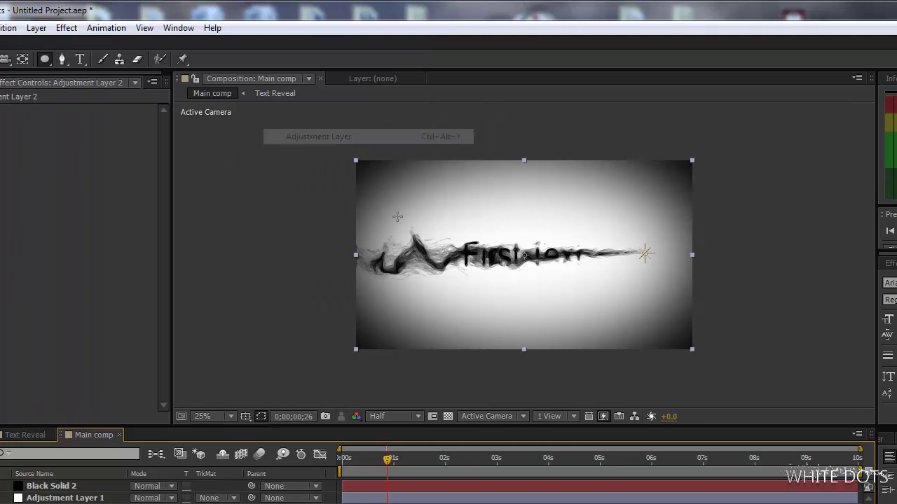
Apply Hue/Saturation with Colorize on, hue 75° and saturation 8, and preview the tint.
left_click(66, 28)
mouse_move(142, 163)
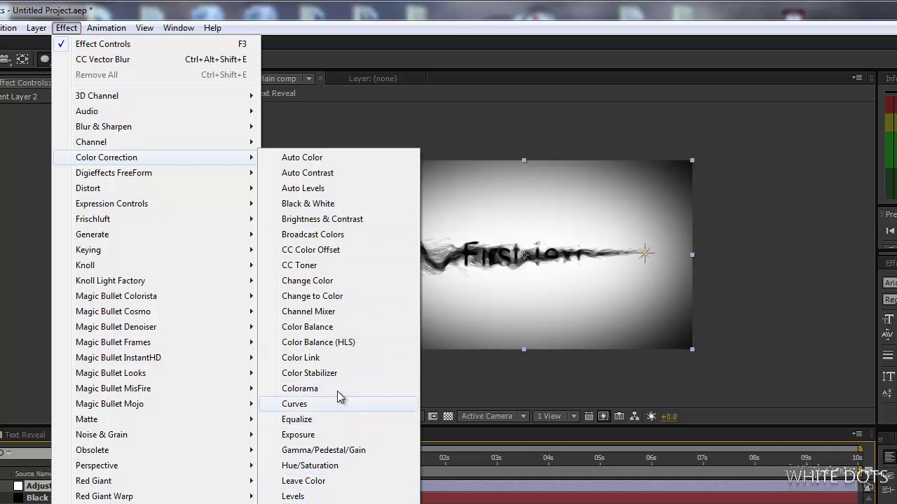
left_click(309, 465)
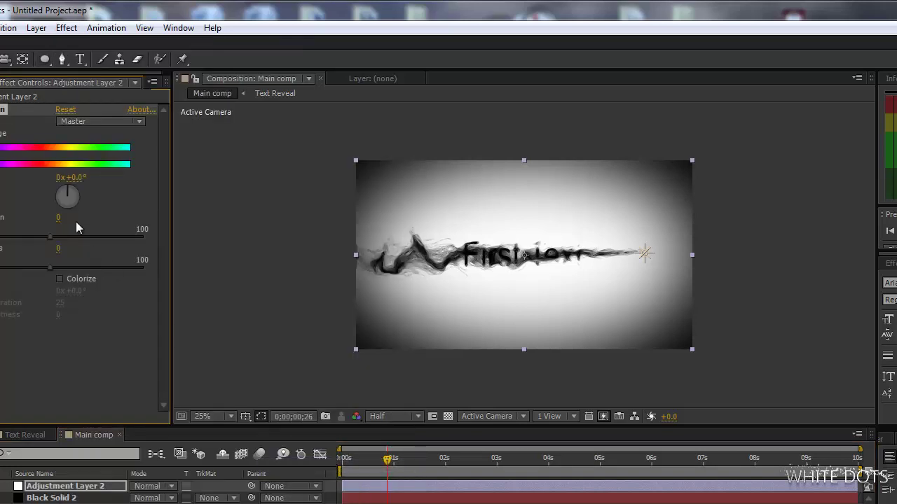
left_click(59, 278)
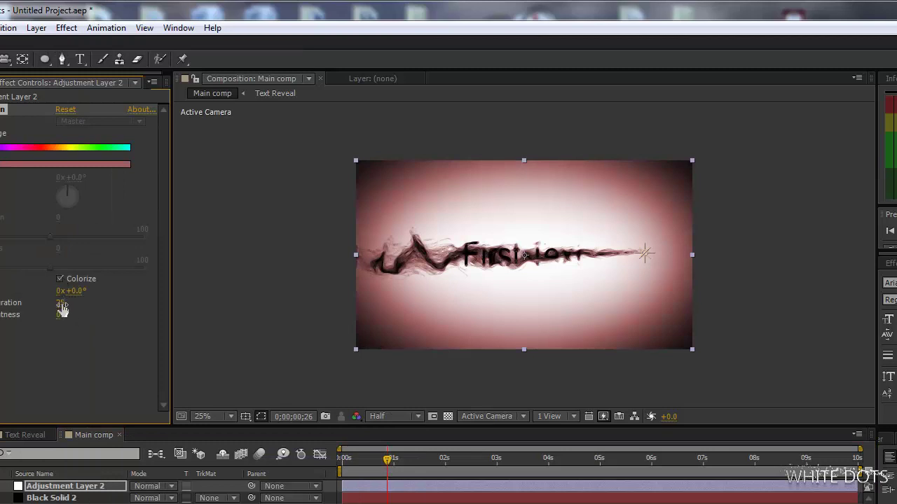
left_click_drag(56, 304, 97, 288)
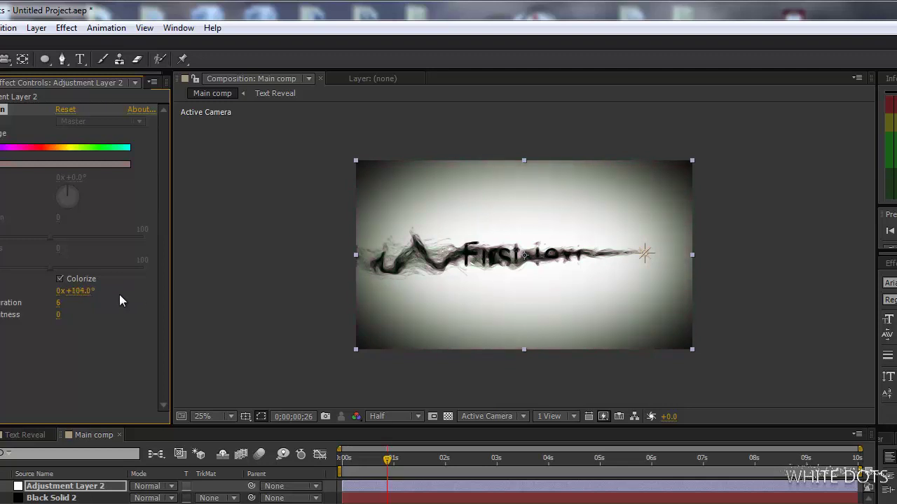
left_click_drag(58, 306, 71, 290)
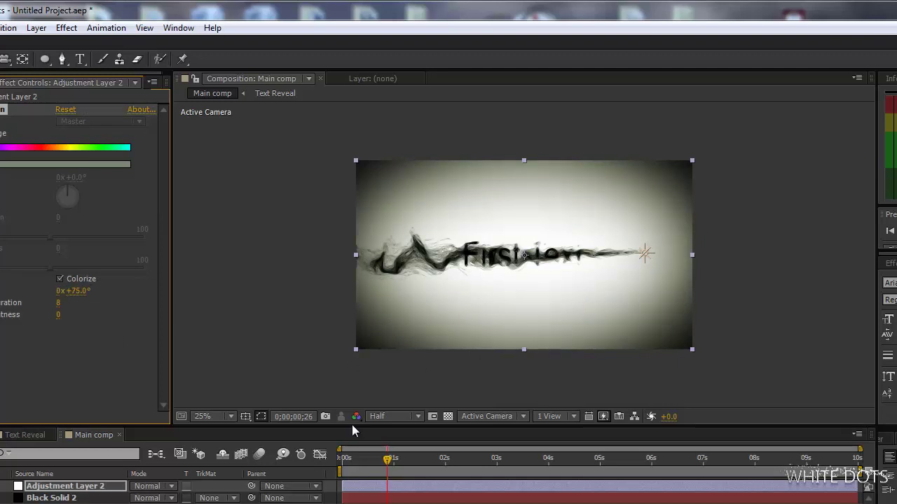
left_click_drag(370, 458, 415, 459)
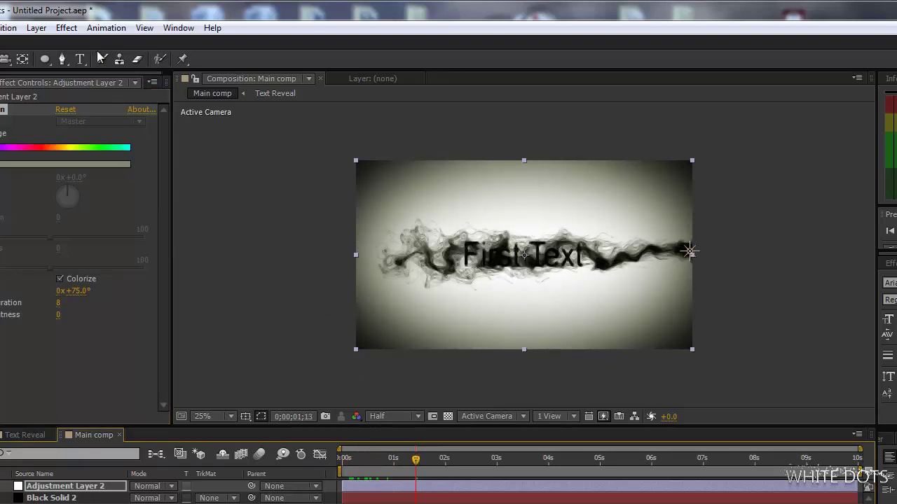
Create Camera 1 with the default Camera Settings.
left_click(36, 28)
mouse_move(105, 43)
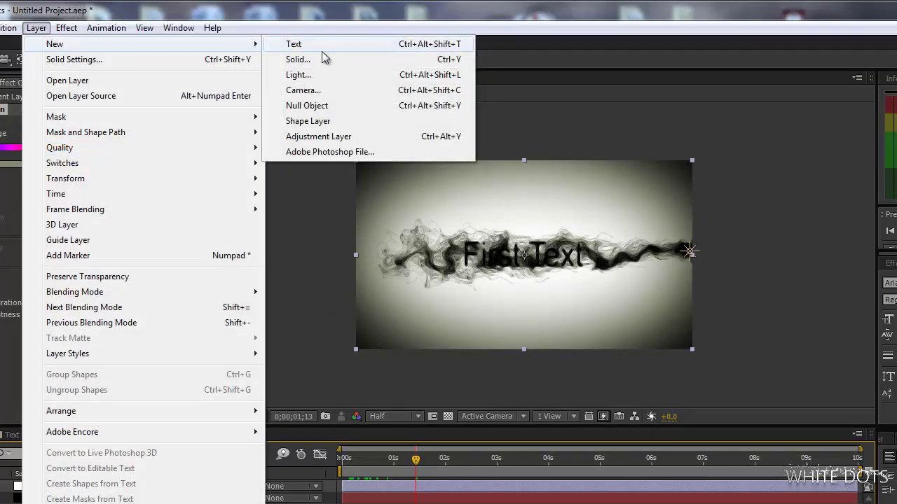
left_click(341, 89)
left_click(399, 311)
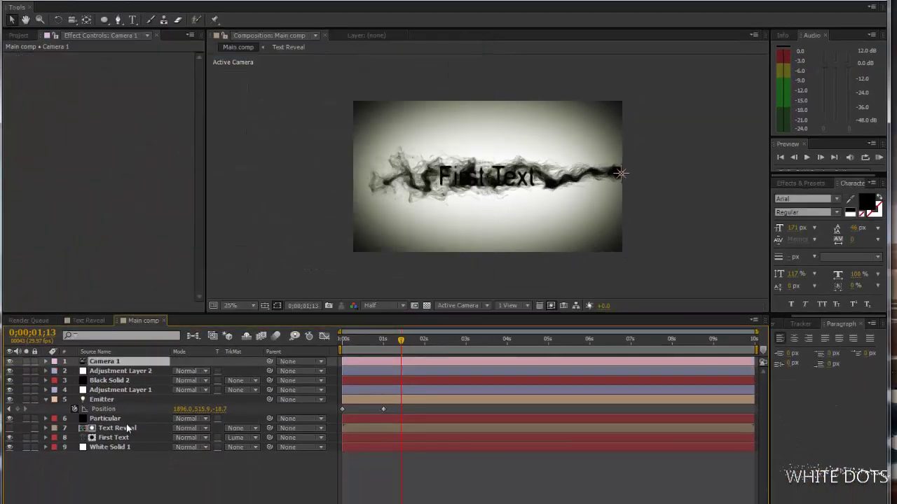
Show the timeline switch columns with F4 and check the Text Reveal, First Text, Emitter and Camera 1 layers.
left_click(126, 427)
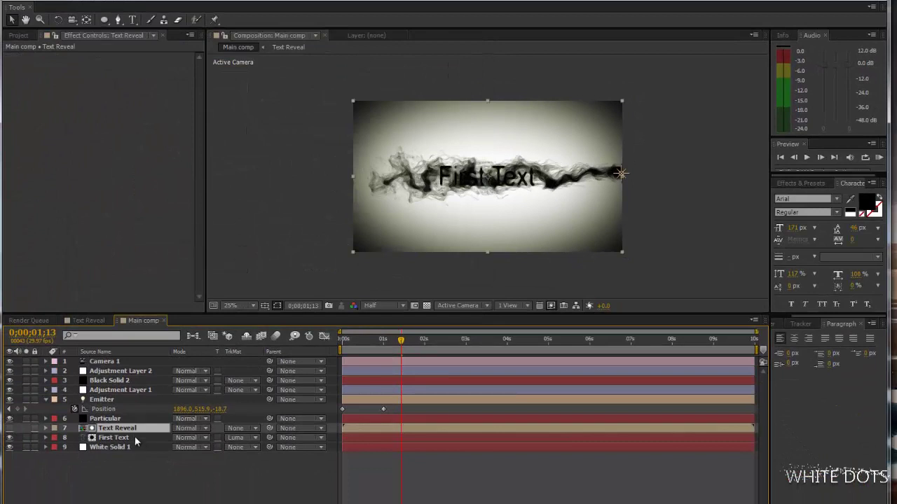
left_click(136, 436)
key("F4")
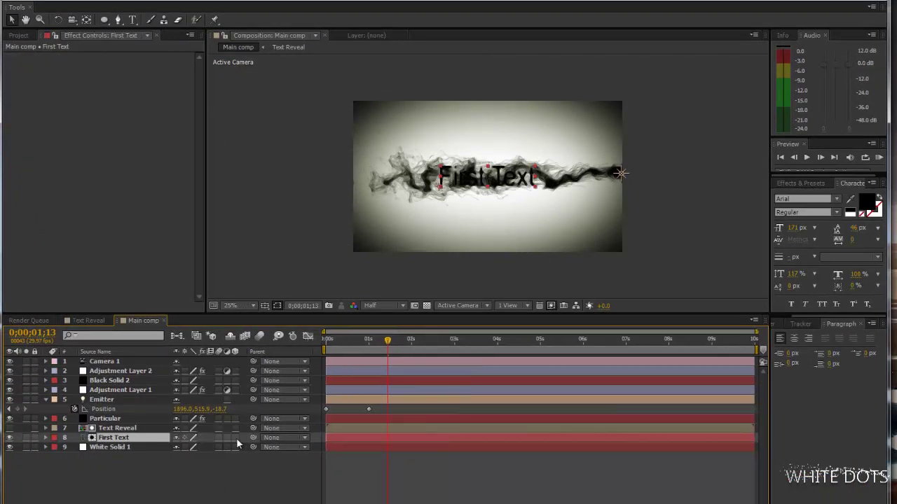
left_click(389, 341)
left_click(111, 400)
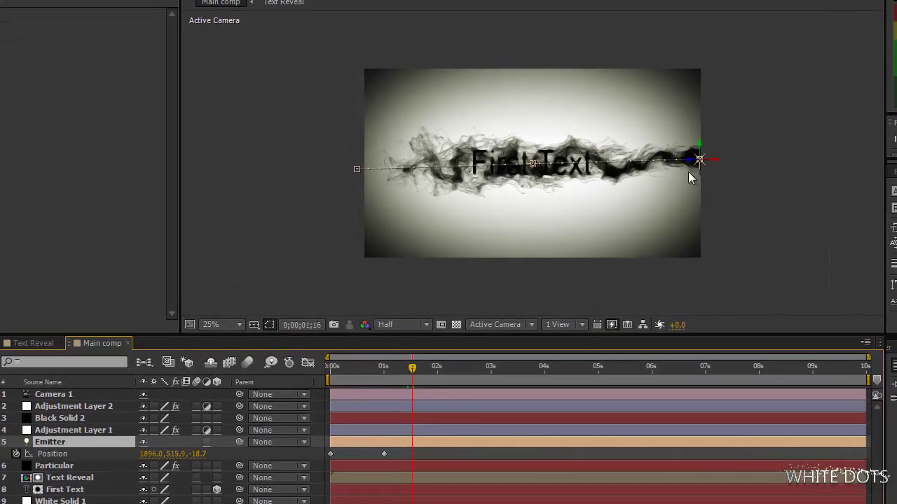
left_click(69, 394)
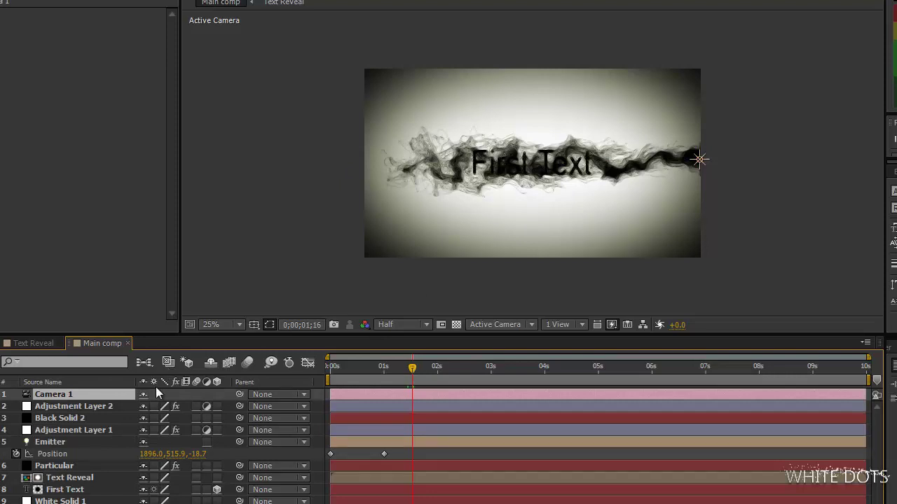
left_click(461, 368)
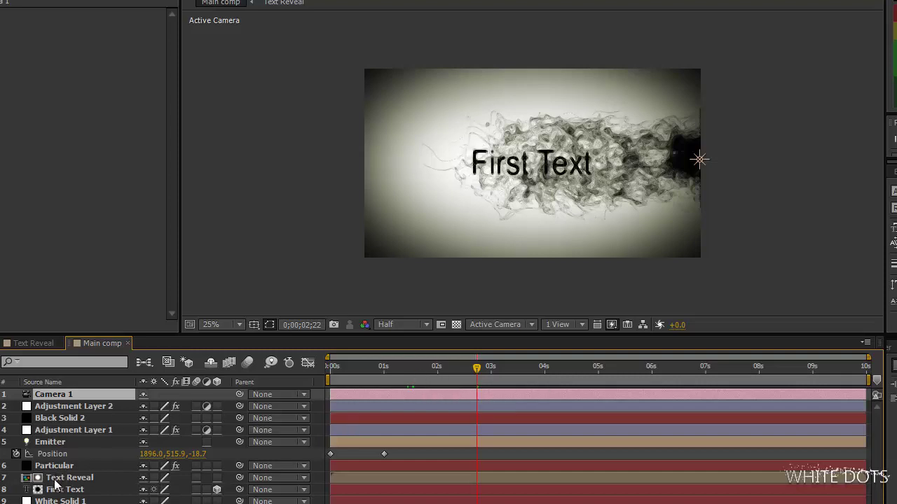
On the Particular layer, set Particles/sec to 490 and keyframe it at 1;13.
left_click(74, 465)
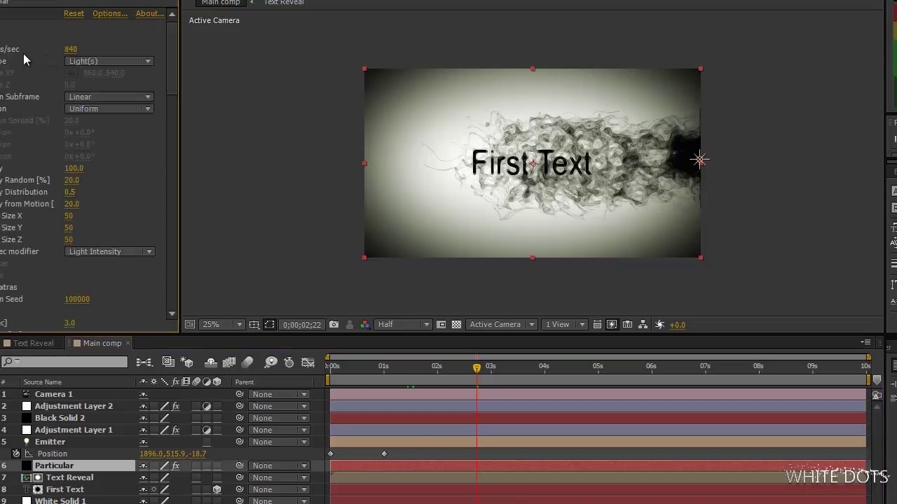
left_click(71, 49)
type("500")
key("Return")
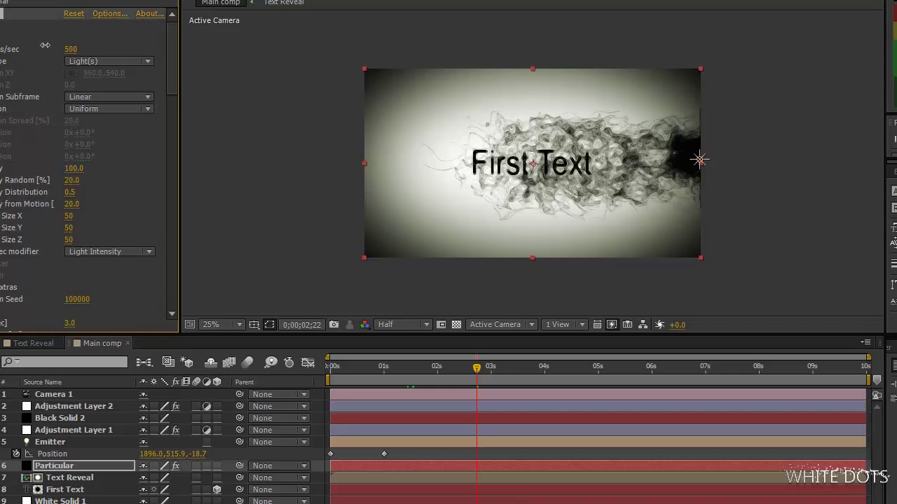
left_click_drag(45, 45, 37, 44)
left_click(383, 369)
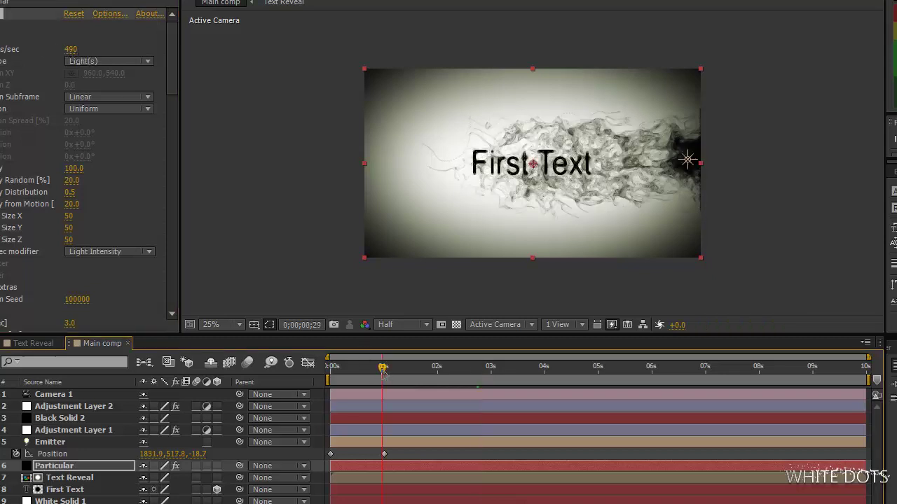
left_click_drag(383, 369, 407, 369)
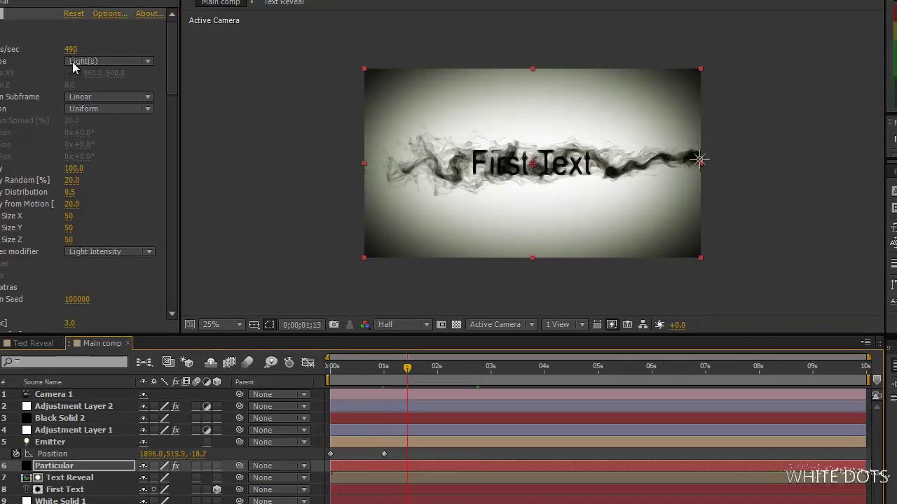
left_click(20, 46)
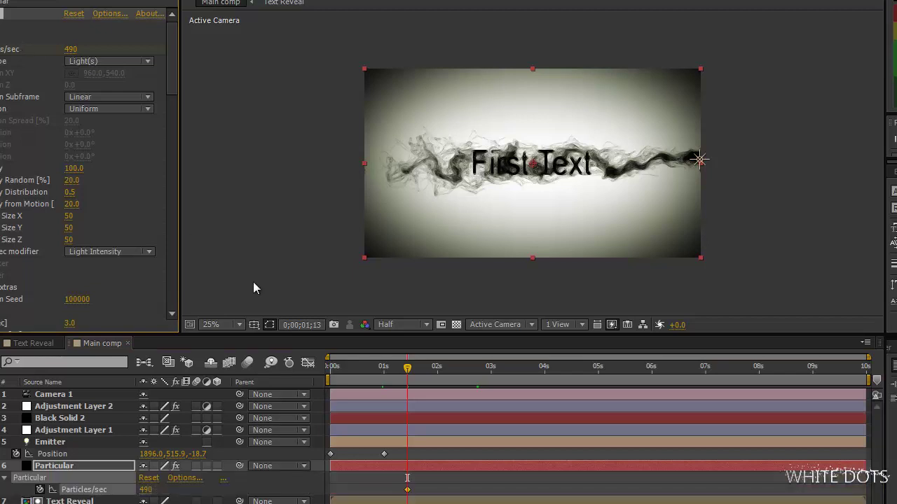
Keyframe Particles/sec to 0 a few frames later, then shift both keyframes earlier to about 1;03.
left_click(414, 371)
left_click(70, 49)
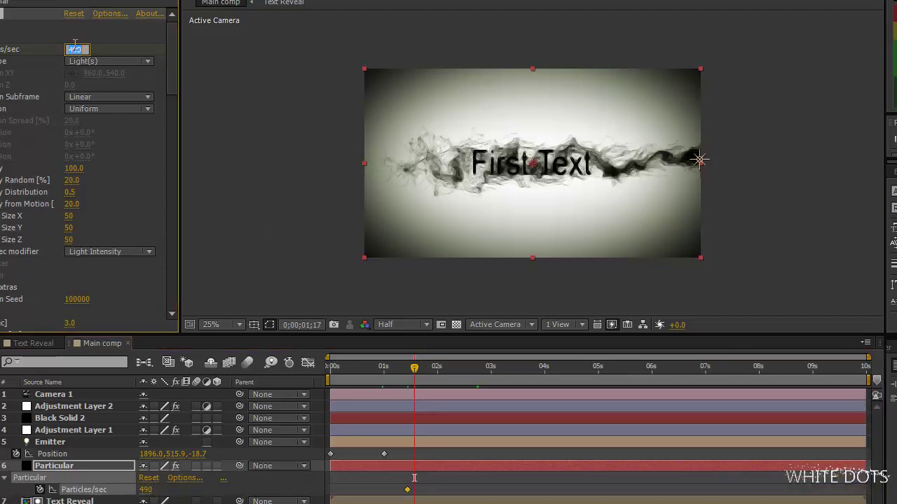
type("0")
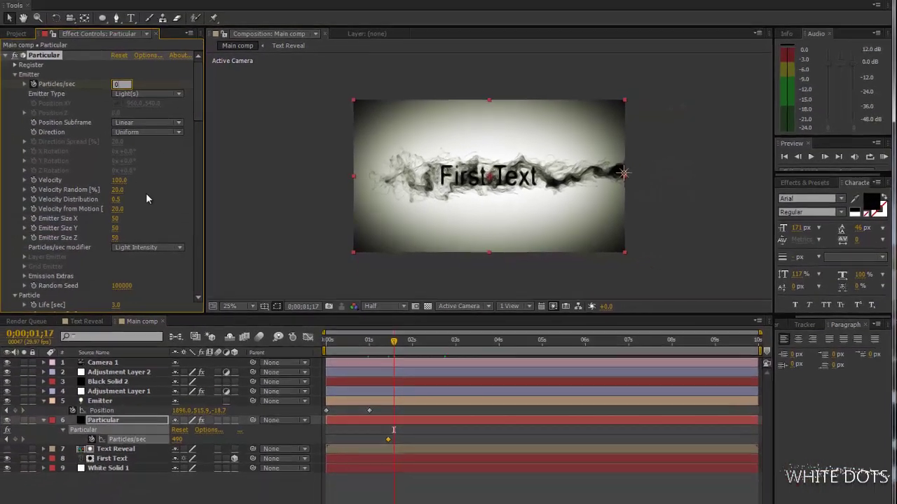
key("Return")
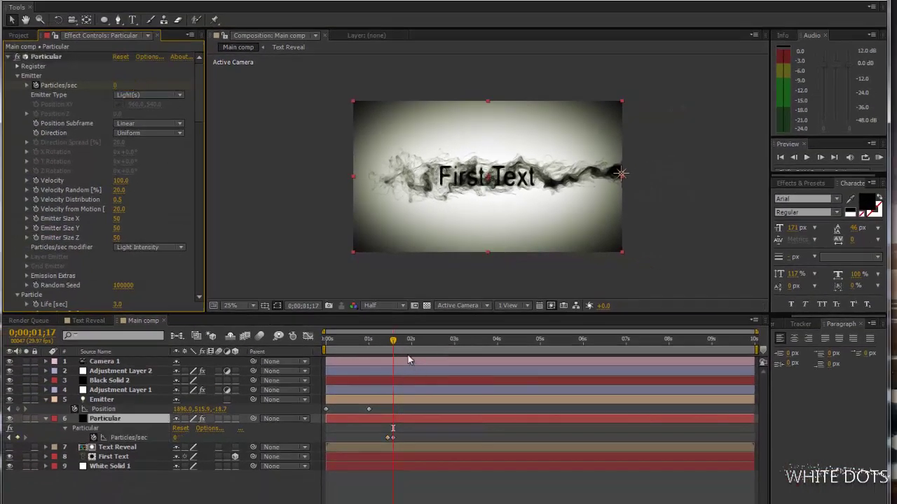
left_click(397, 343)
left_click_drag(399, 344, 412, 320)
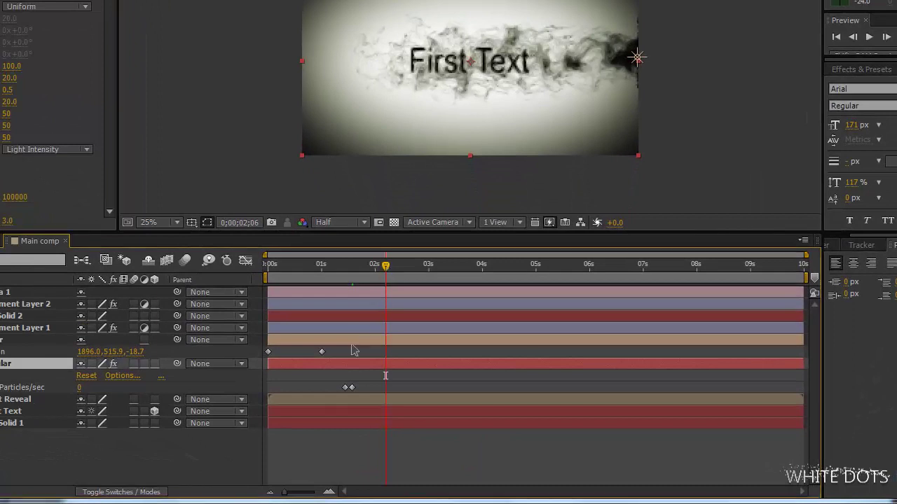
left_click_drag(358, 395, 327, 393)
left_click_drag(354, 265, 399, 272)
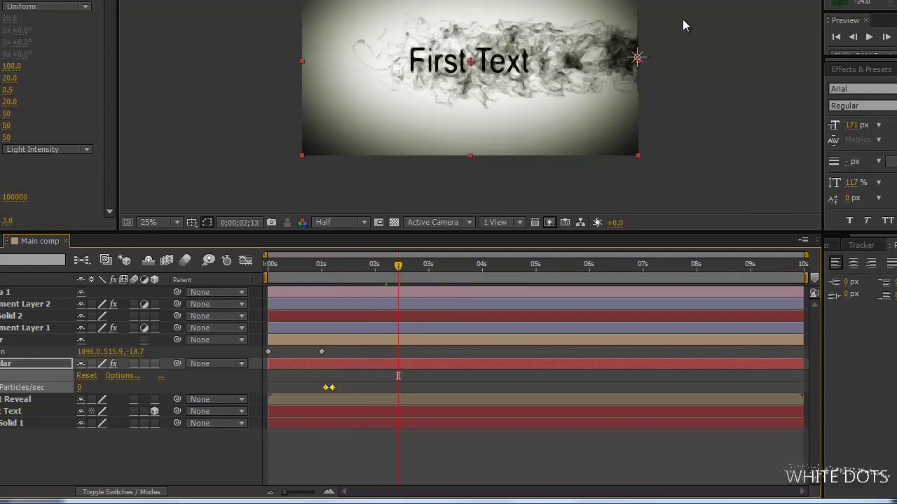
In a two-view layout, drag the Emitter back to Position 1896.0, 515.9, 1309.3, then restore one view.
left_click(508, 222)
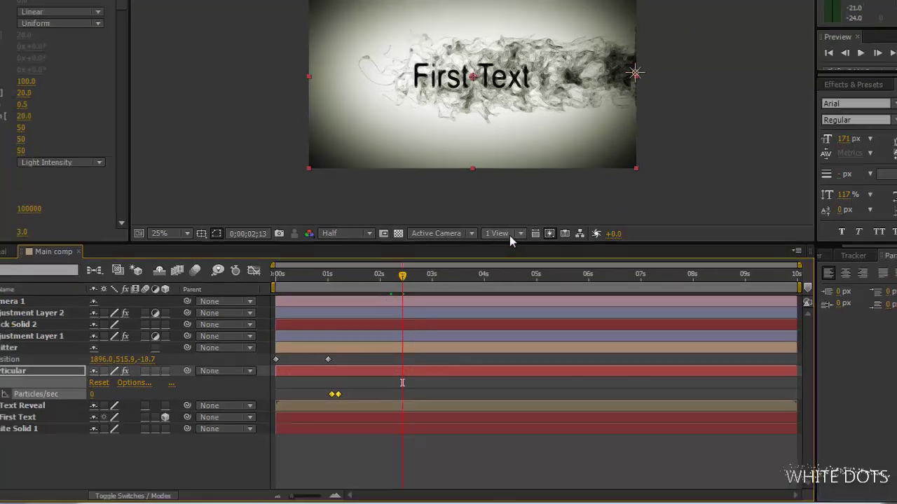
left_click(534, 257)
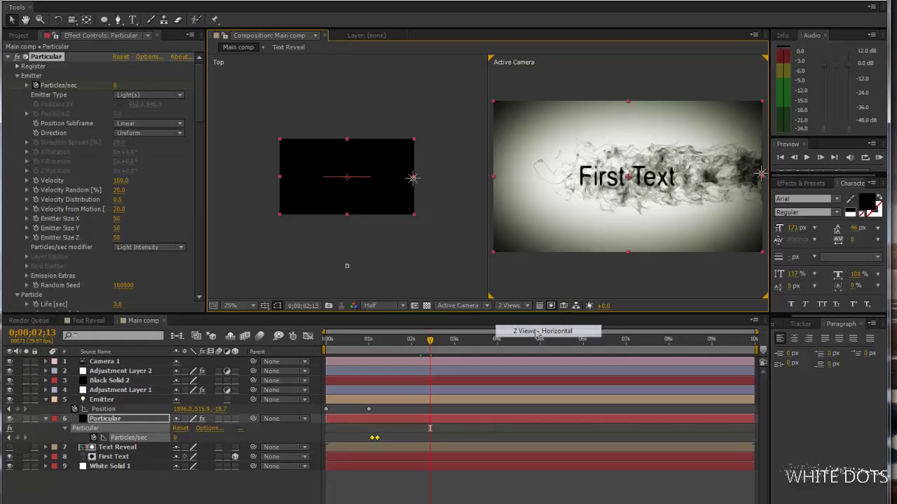
left_click(412, 180)
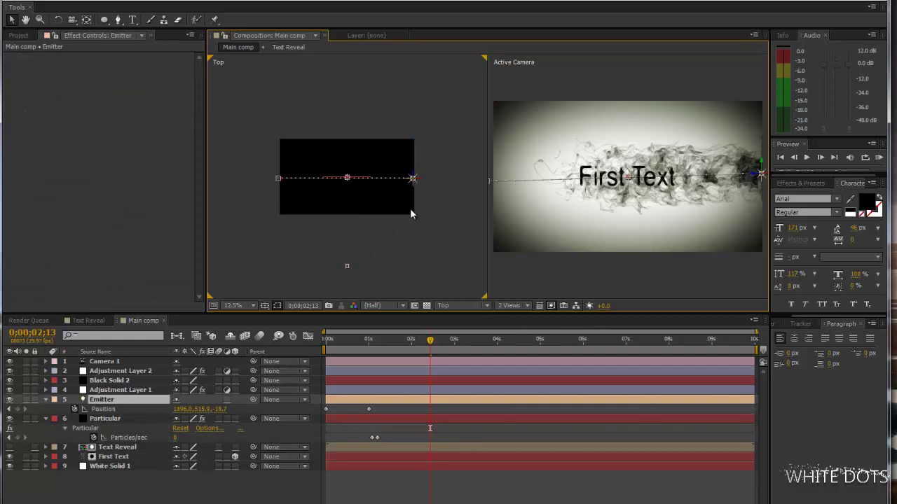
left_click_drag(416, 178, 414, 85)
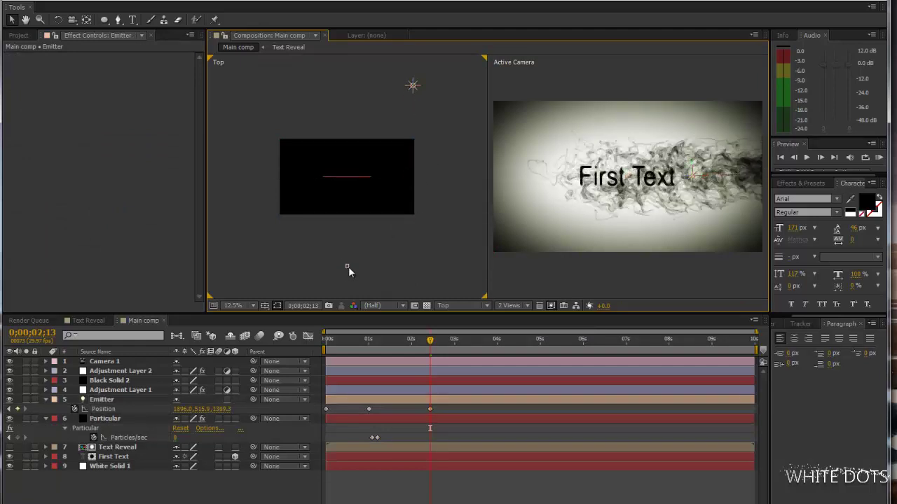
left_click(348, 266)
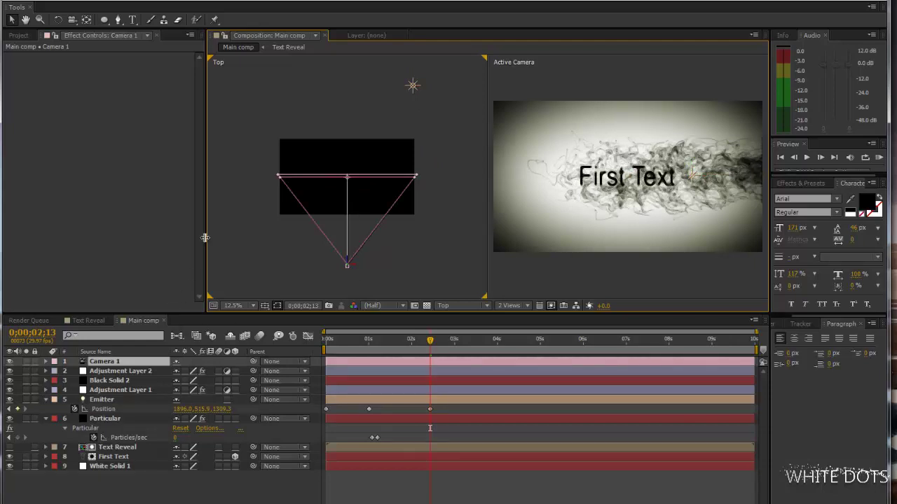
left_click(519, 306)
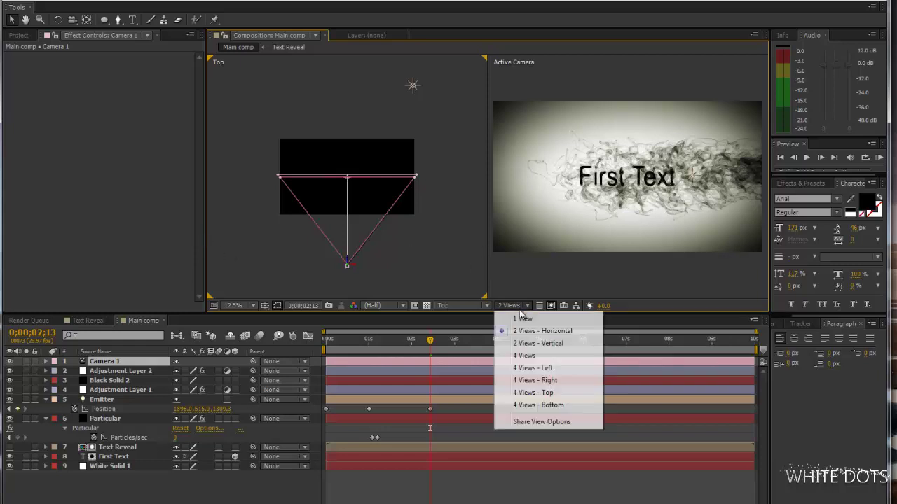
left_click(525, 317)
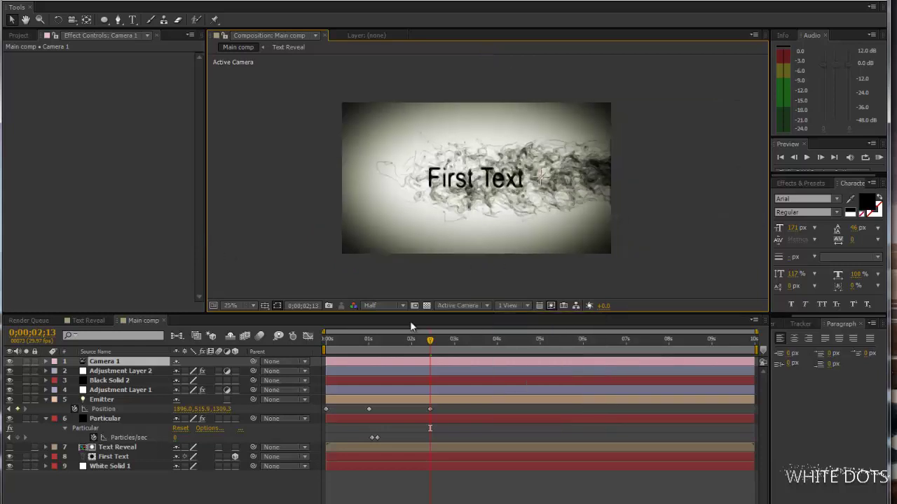
mouse_move(369, 337)
left_mouse_down()
mouse_move(339, 334)
mouse_move(394, 341)
mouse_move(347, 342)
mouse_move(358, 342)
left_mouse_up()
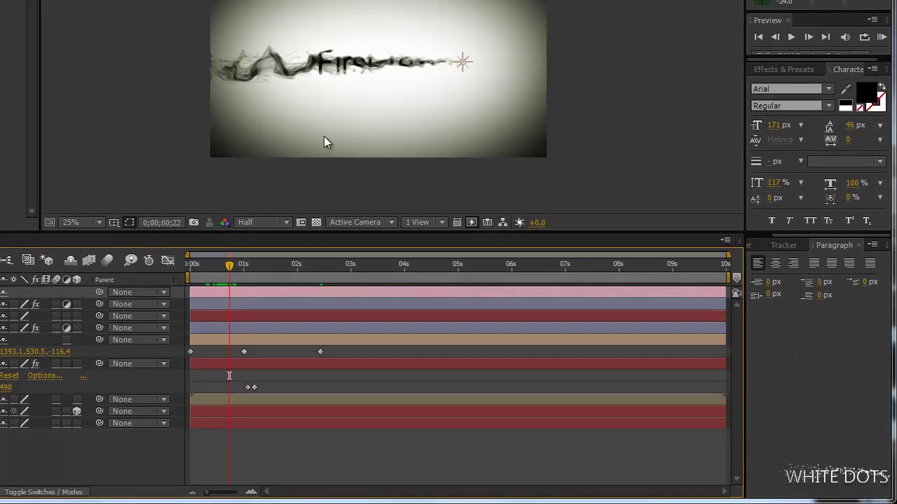